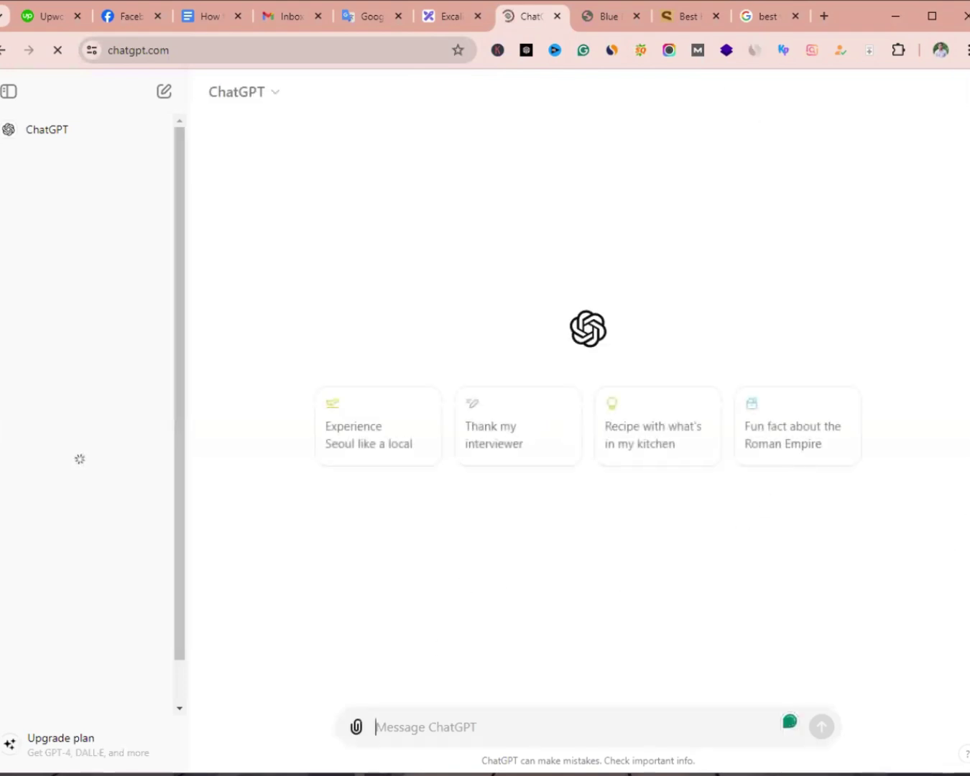
Step: Ask ChatGPT: "Give me 10 niche ideas with high search volume and low competition related to hiking"
{"action": "left_click", "coordinate": [458, 706]}
{"action": "type", "text": "Give me 10 keyword ideas with high search volume and low competition related to hiking"}
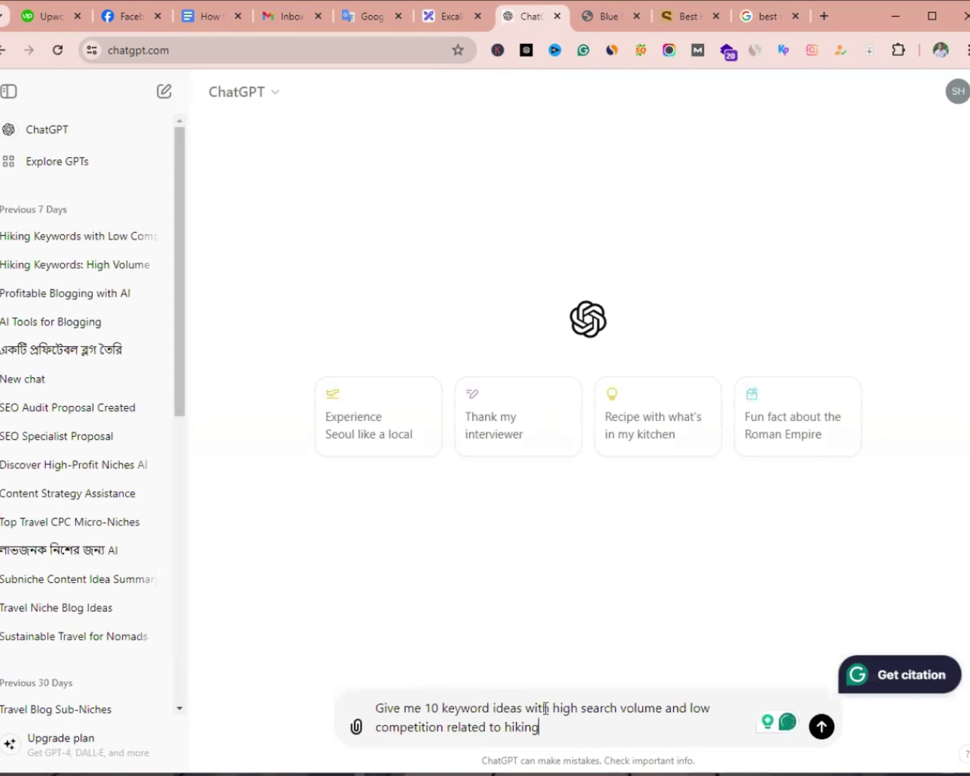
{"action": "left_click_drag", "start_coordinate": [489, 708], "coordinate": [444, 709]}
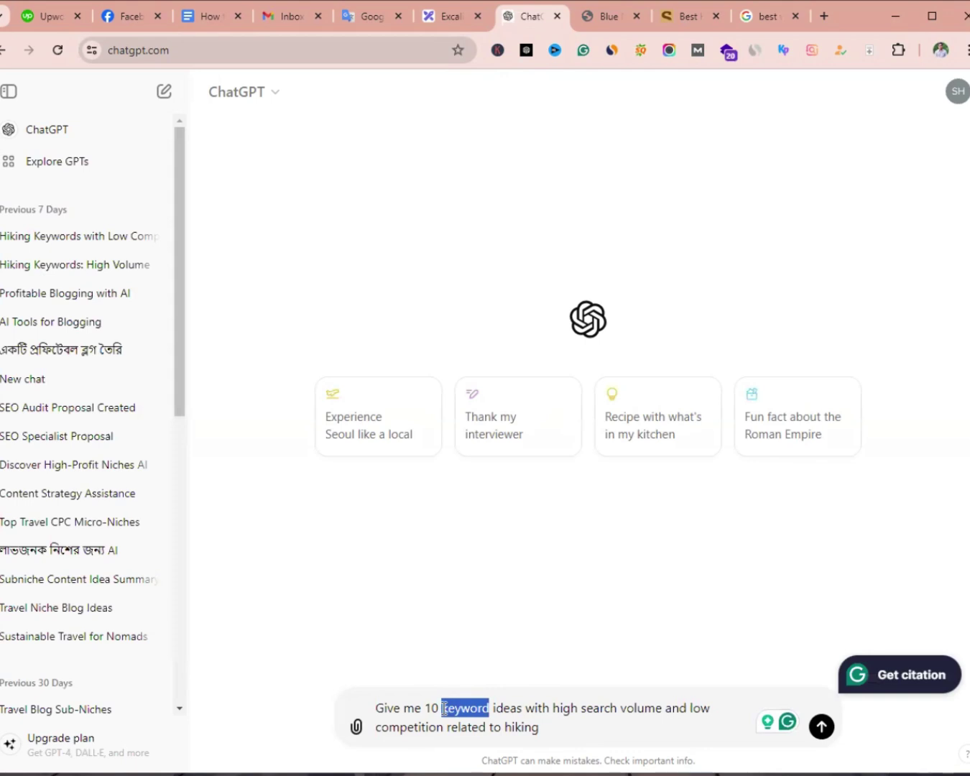
{"action": "type", "text": "niche"}
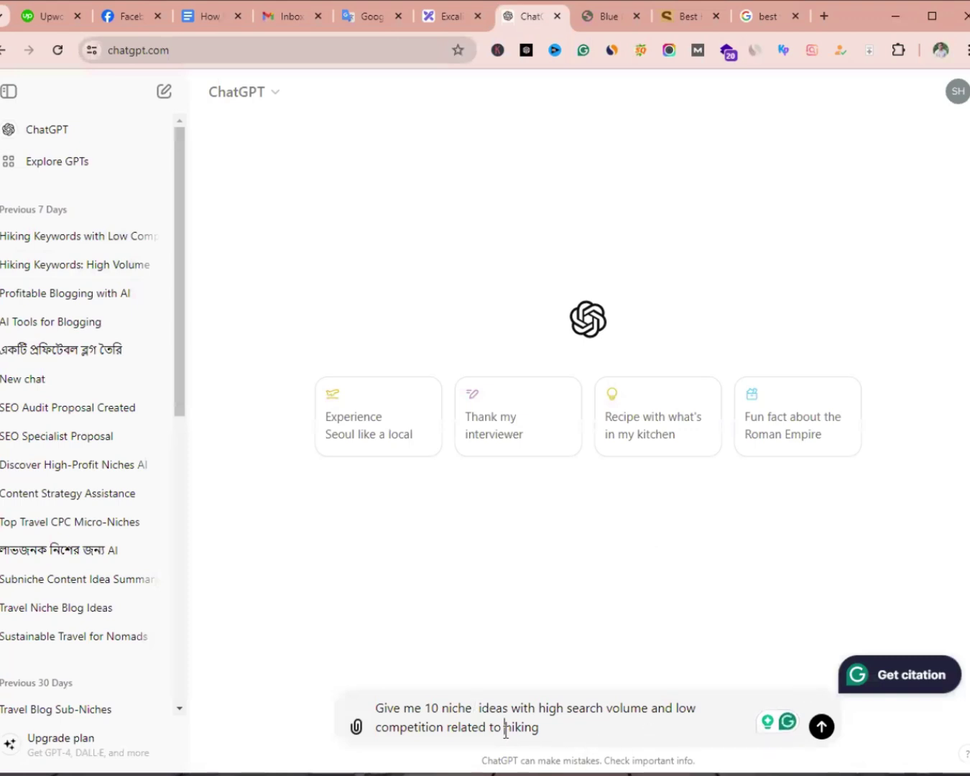
{"action": "left_click_drag", "start_coordinate": [504, 728], "coordinate": [551, 728]}
{"action": "left_click", "coordinate": [550, 729]}
{"action": "key", "text": "Return"}
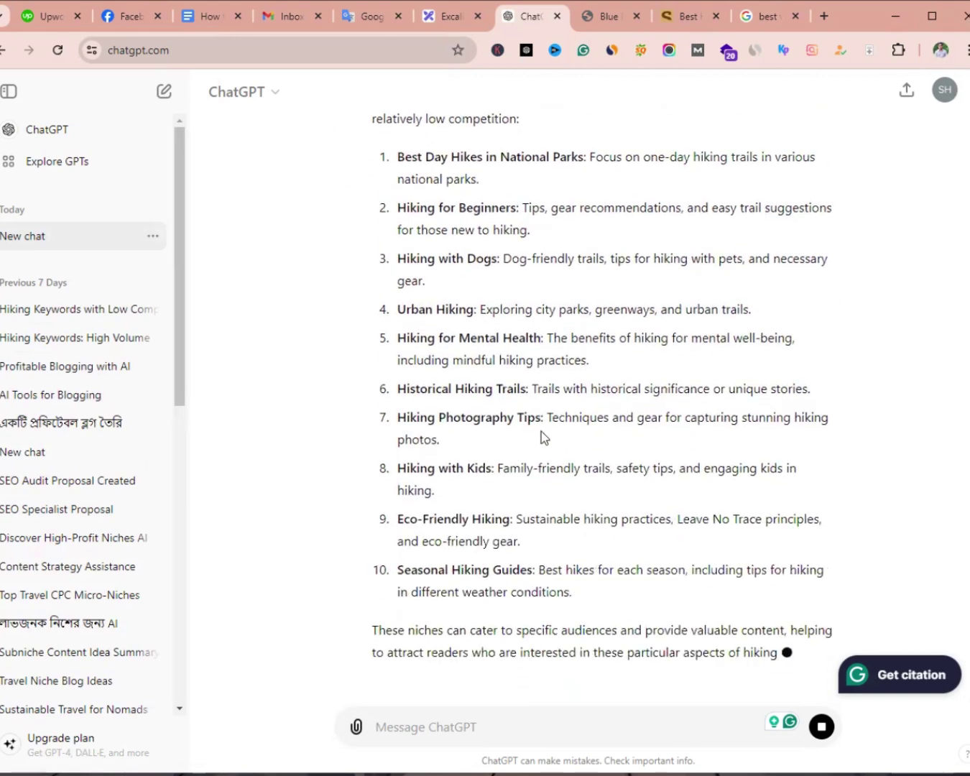
Step: Review the suggested hiking niches and copy the first niche name, "Best Day Hikes in National Parks"
{"action": "scroll", "coordinate": [542, 434], "scroll_direction": "up", "scroll_amount": 3}
{"action": "scroll", "coordinate": [500, 406], "scroll_direction": "up", "scroll_amount": 5}
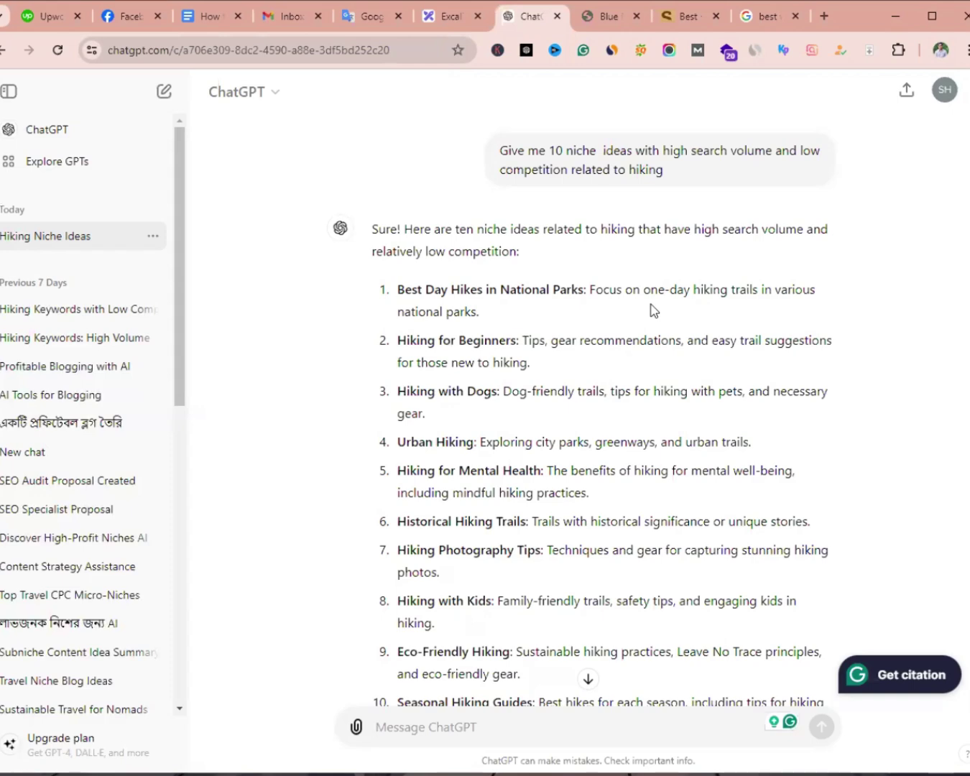
{"action": "scroll", "coordinate": [511, 623], "scroll_direction": "down", "scroll_amount": 3}
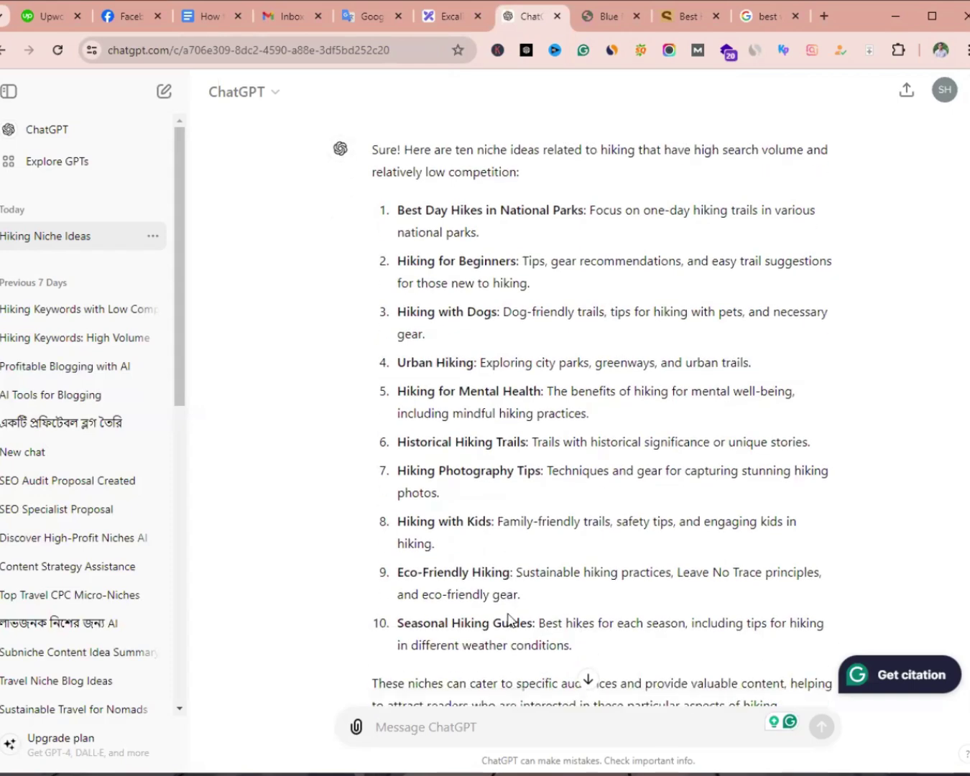
{"action": "scroll", "coordinate": [626, 581], "scroll_direction": "up", "scroll_amount": 2}
{"action": "scroll", "coordinate": [643, 576], "scroll_direction": "up", "scroll_amount": 1}
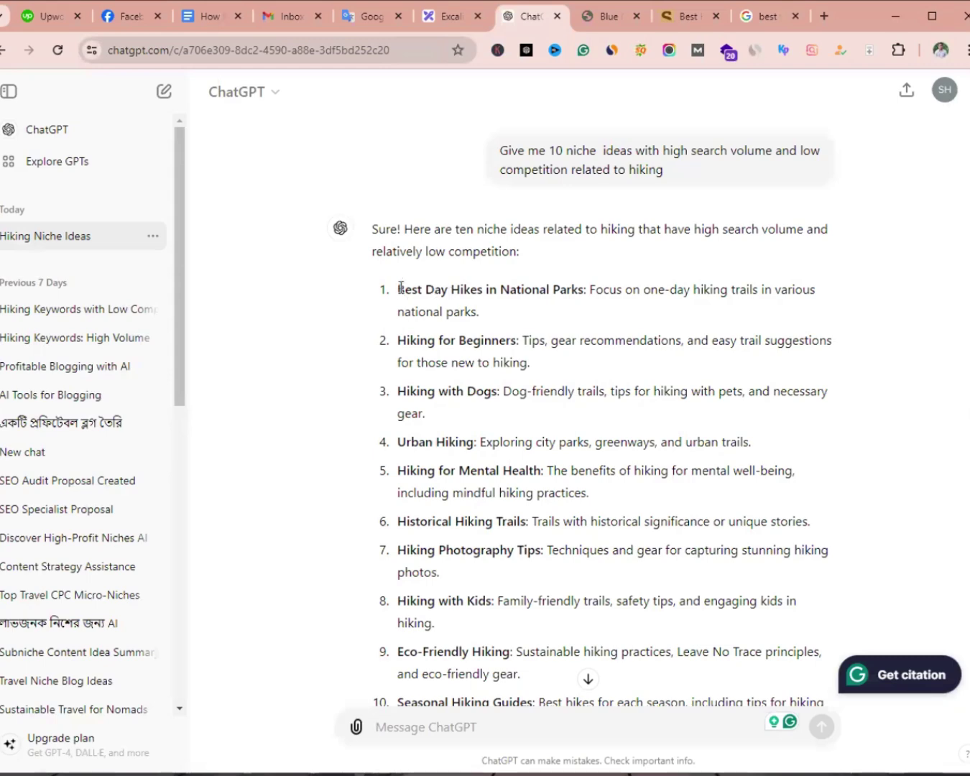
{"action": "left_click_drag", "start_coordinate": [396, 288], "coordinate": [585, 289]}
{"action": "key", "text": "ctrl+c"}
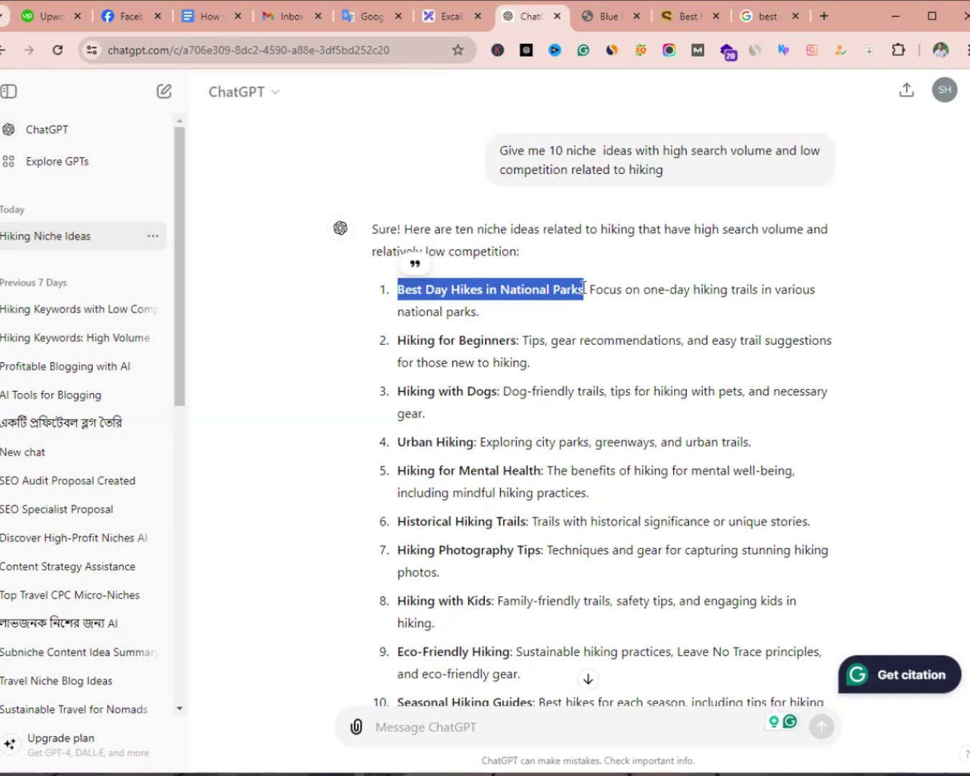
Step: Open a blank Notepad document over the browser using the Windows Run prompt
{"action": "key", "text": "super+r"}
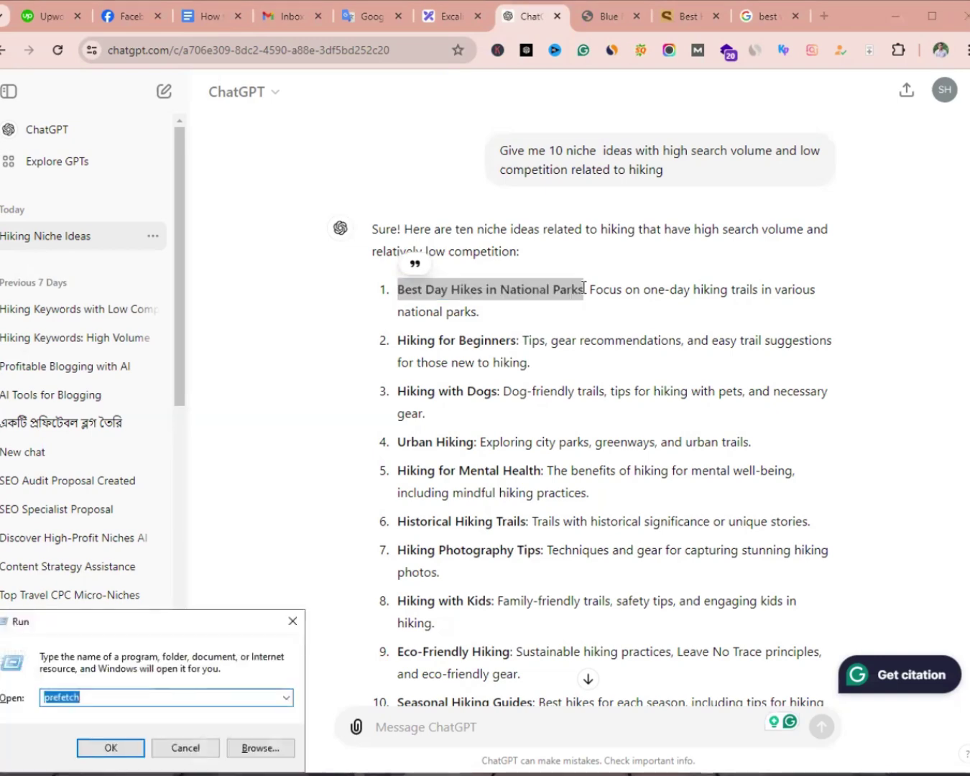
{"action": "key", "text": "Down"}
{"action": "key", "text": "Down"}
{"action": "key", "text": "Down"}
{"action": "type", "text": "\\"}
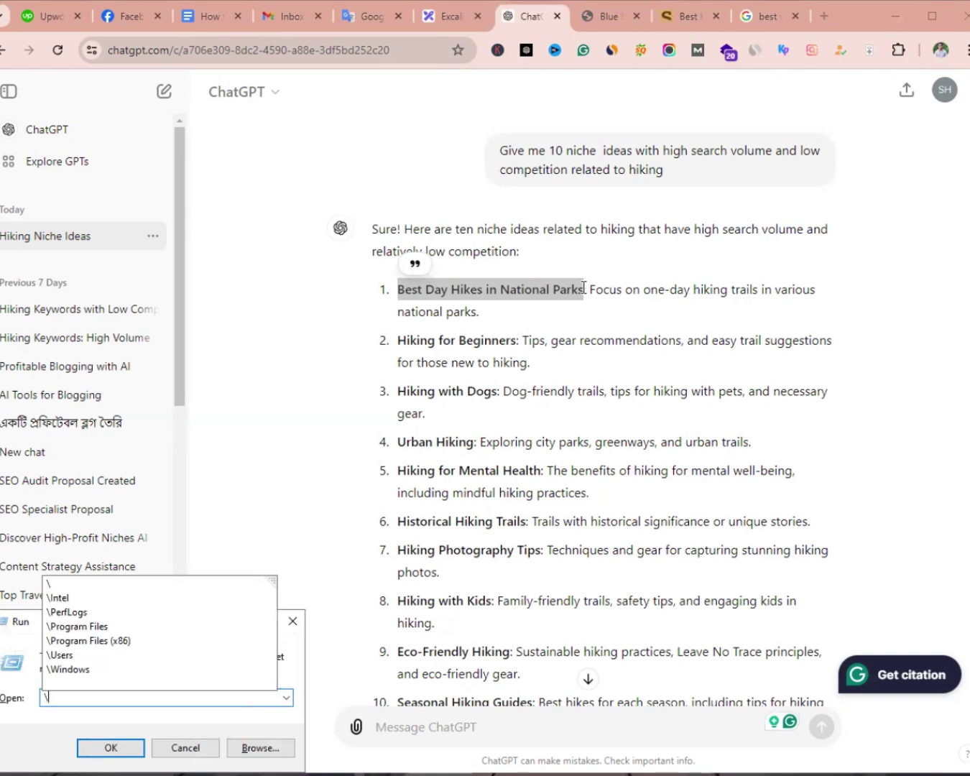
{"action": "key", "text": "BackSpace"}
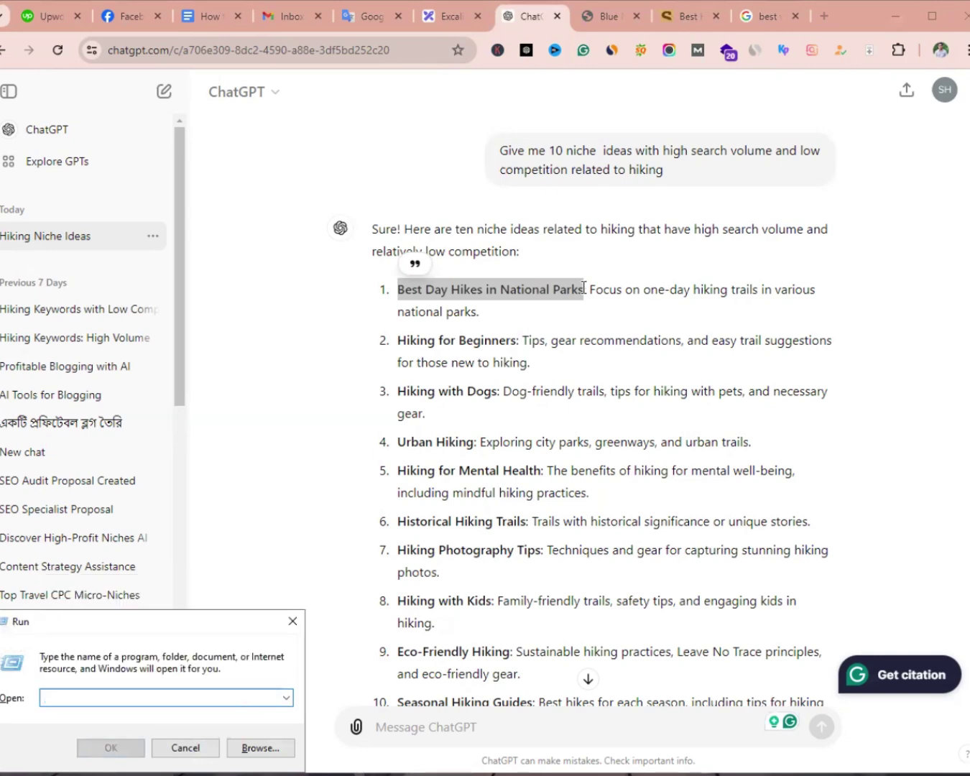
{"action": "type", "text": "no"}
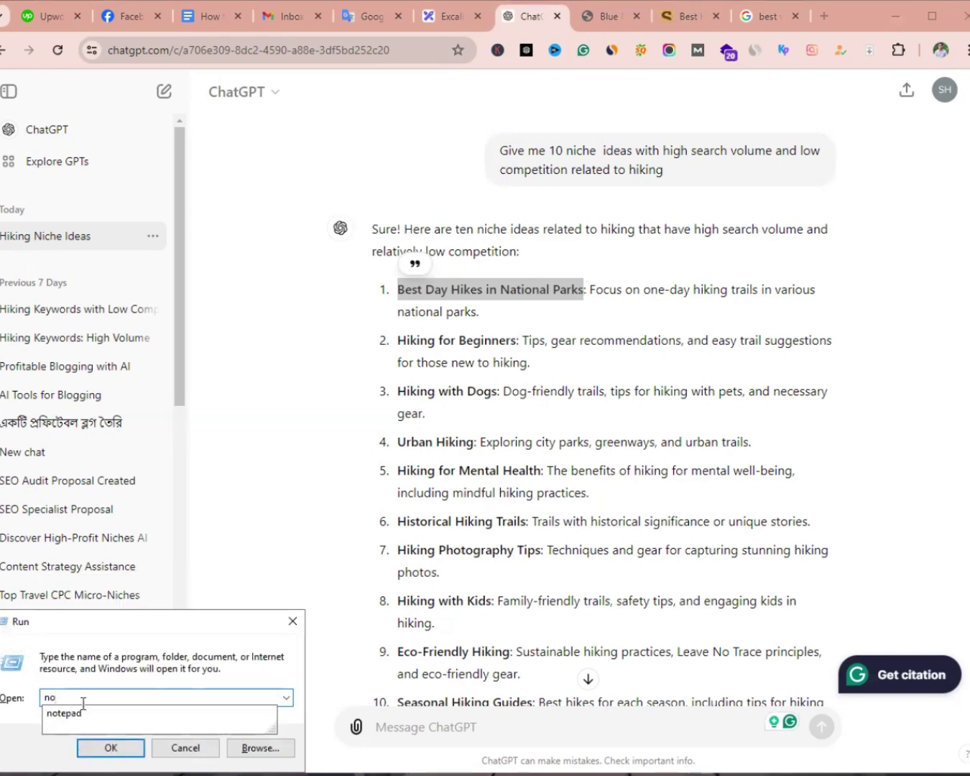
{"action": "left_click", "coordinate": [86, 714]}
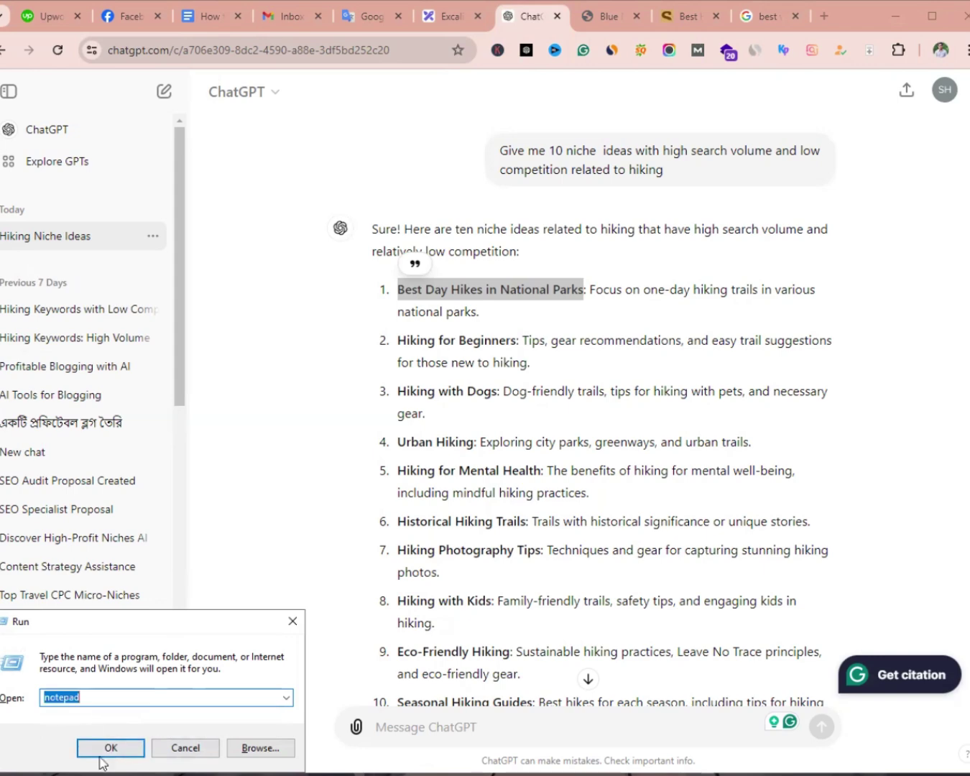
{"action": "left_click", "coordinate": [112, 749]}
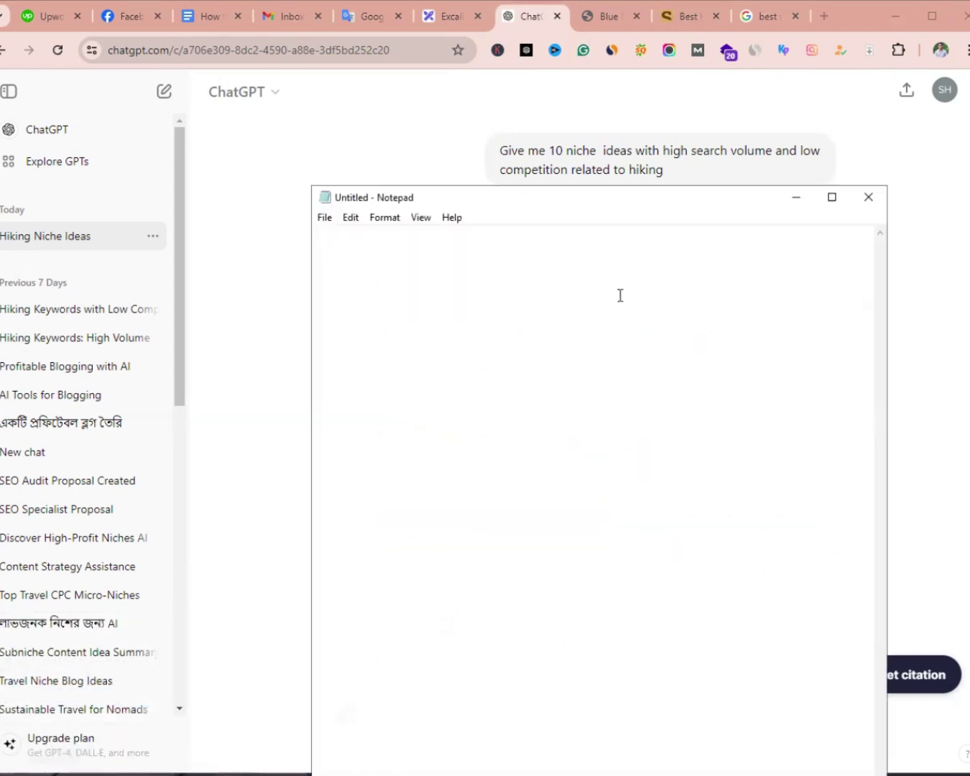
Step: Paste the copied niche name into the blank note, move its window clear of the chat, and return to the browser
{"action": "key", "text": "ctrl+v"}
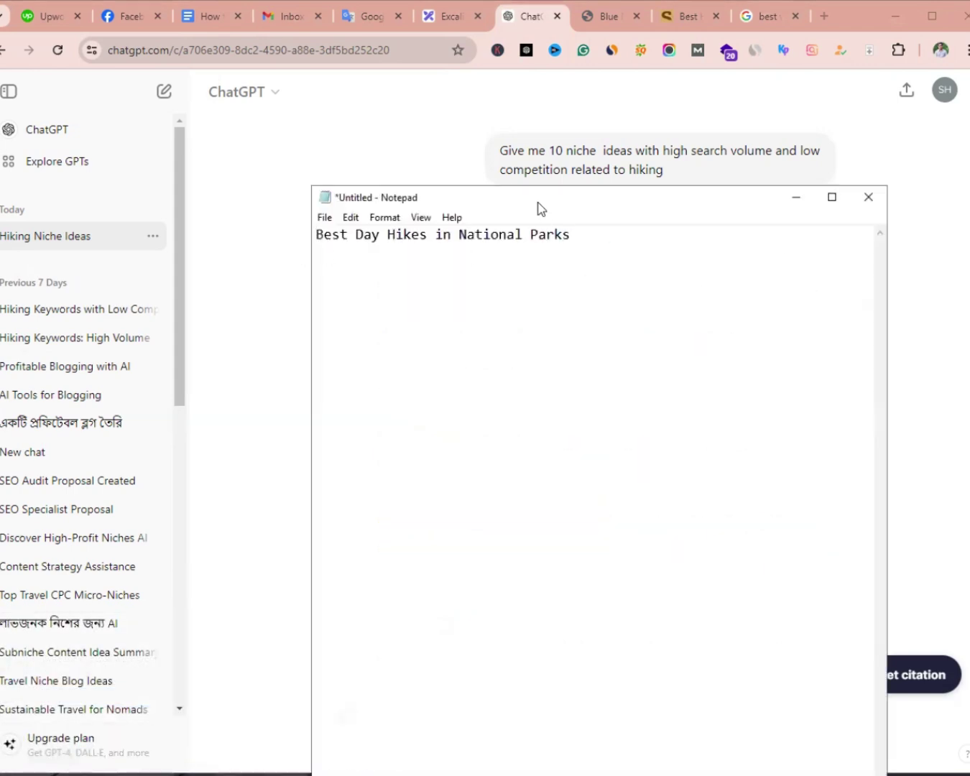
{"action": "left_click_drag", "start_coordinate": [538, 202], "coordinate": [679, 483]}
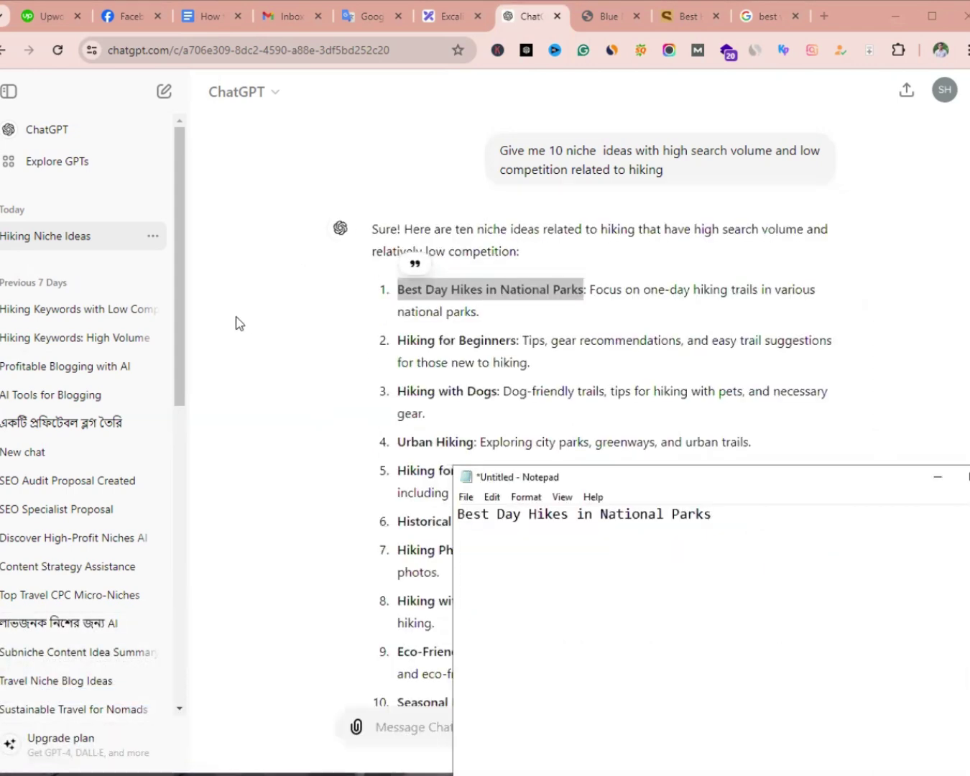
{"action": "left_click", "coordinate": [272, 314]}
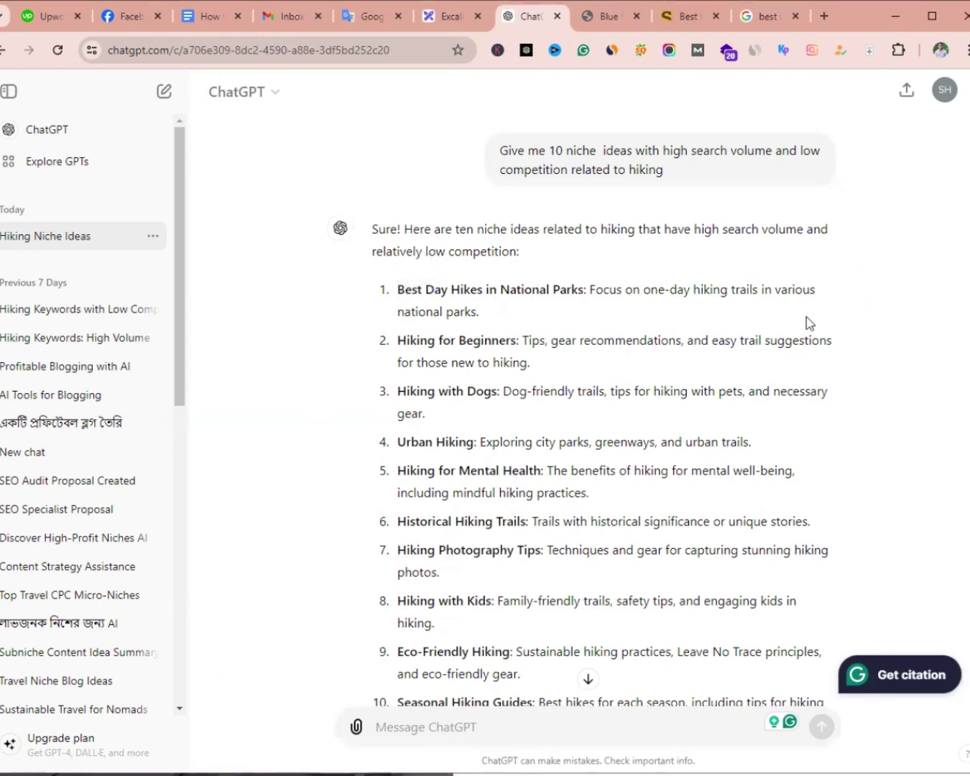
Step: Copy the prompt asking for 10 revenue-generating hiking article ideas from page 5 of the Blue Modern Pitch Deck Presentation PDF
{"action": "left_click", "coordinate": [614, 15]}
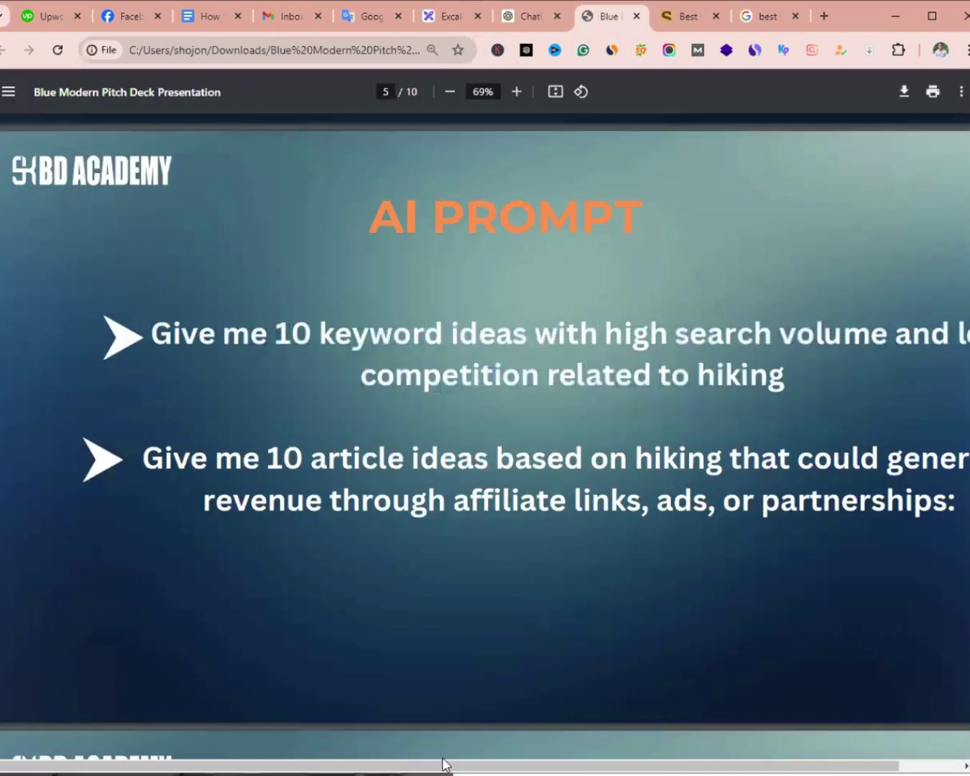
{"action": "scroll", "coordinate": [564, 512], "scroll_direction": "down", "scroll_amount": 2}
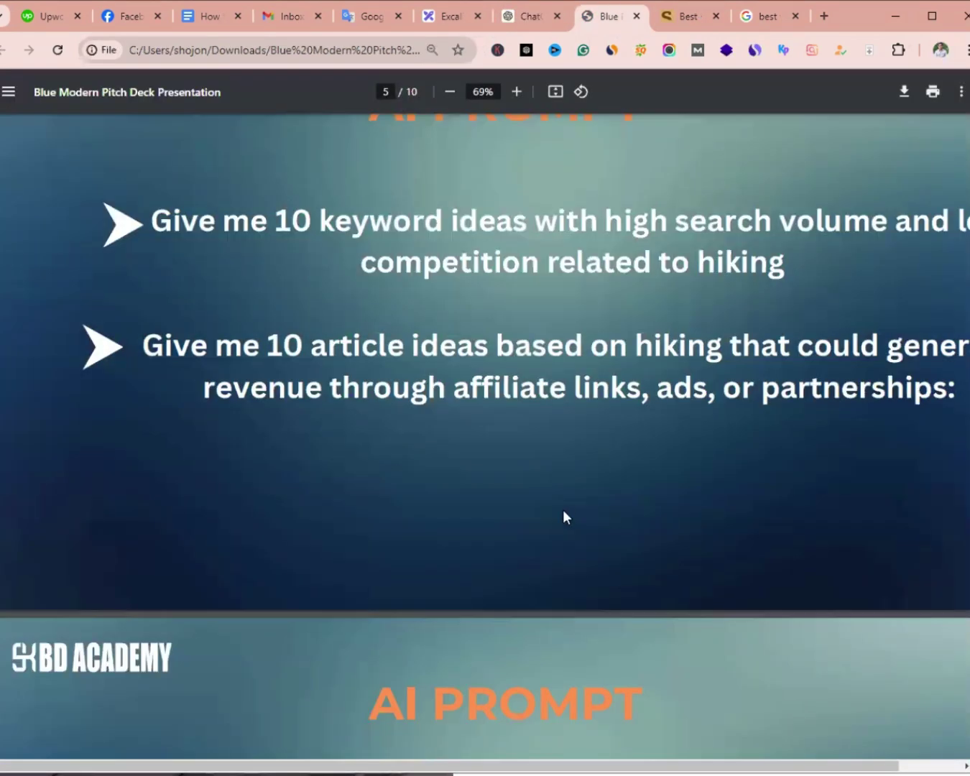
{"action": "scroll", "coordinate": [472, 488], "scroll_direction": "up", "scroll_amount": 2}
{"action": "left_click_drag", "start_coordinate": [390, 465], "coordinate": [812, 523]}
{"action": "left_click", "coordinate": [835, 547]}
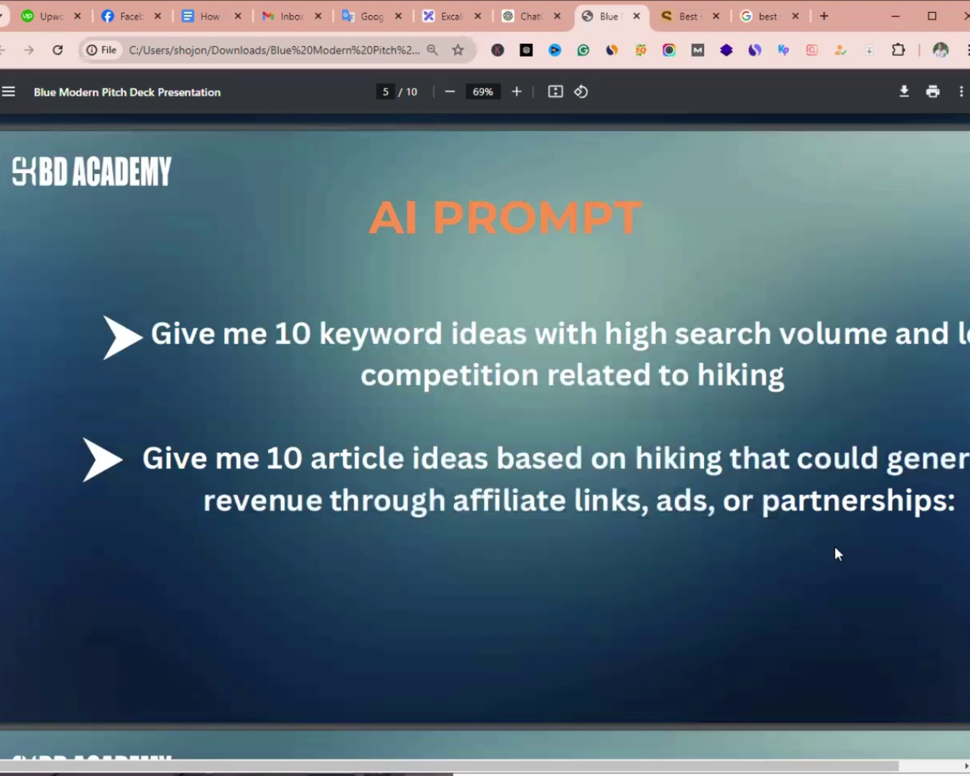
{"action": "triple_click", "coordinate": [442, 453]}
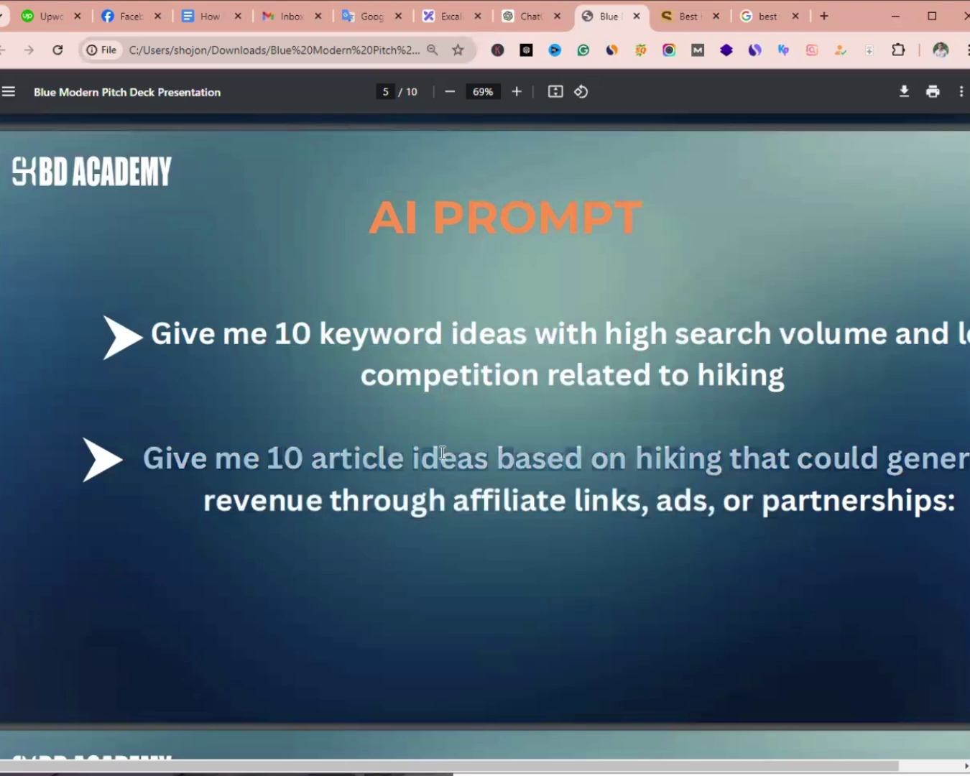
{"action": "left_click_drag", "start_coordinate": [934, 507], "coordinate": [142, 460]}
{"action": "key", "text": "ctrl+c"}
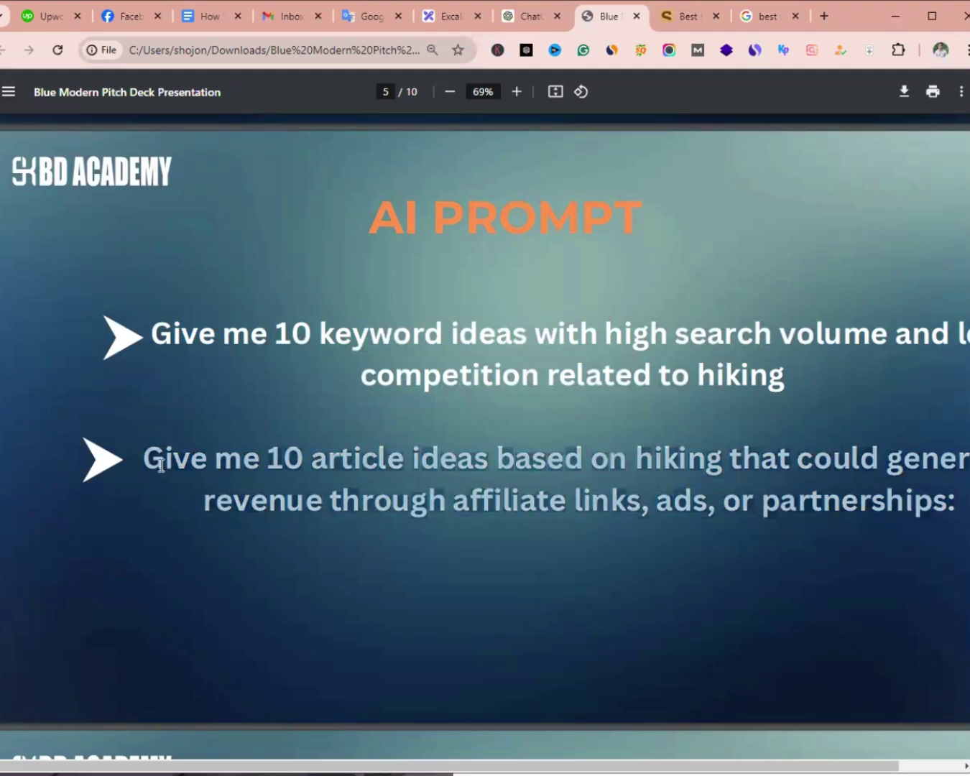
Step: Paste the copied article-ideas prompt into the ChatGPT message and dismiss the offer to connect OpenAI and AIPRM accounts
{"action": "left_click", "coordinate": [547, 16]}
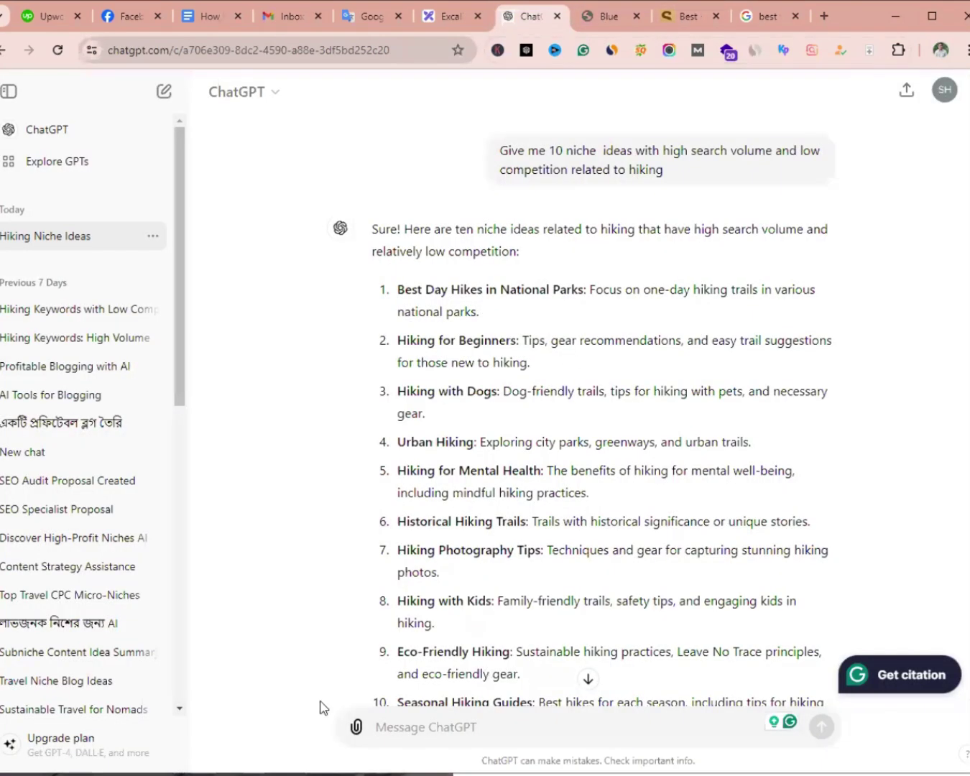
{"action": "left_click", "coordinate": [482, 722]}
{"action": "scroll", "coordinate": [481, 722], "scroll_direction": "down", "scroll_amount": 3}
{"action": "key", "text": "ctrl+v"}
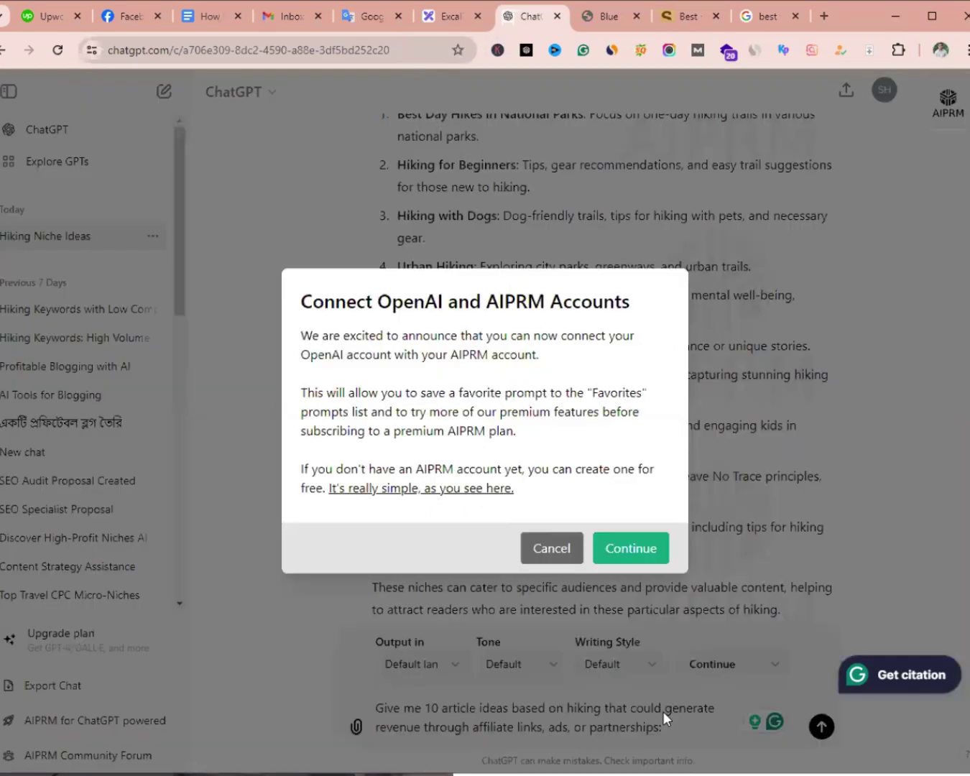
{"action": "left_click", "coordinate": [556, 547]}
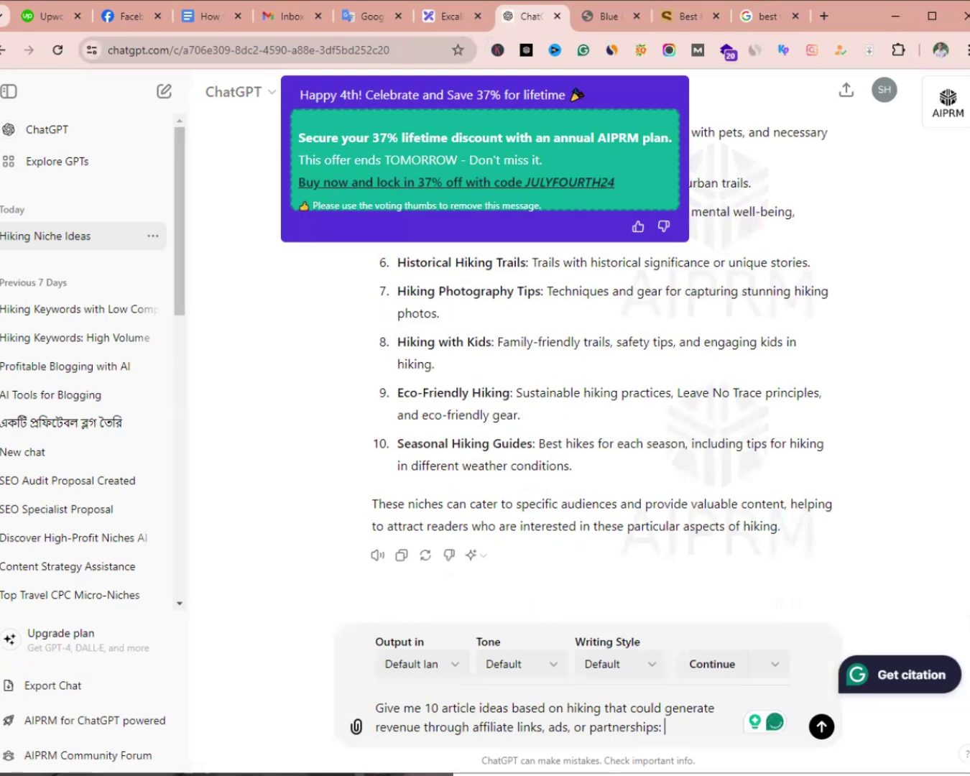
Step: Copy "Best Day Hikes in National Parks" from Notepad and append it to the end of the unsent ChatGPT prompt
{"action": "key", "text": "alt+Tab"}
{"action": "left_click_drag", "start_coordinate": [716, 518], "coordinate": [418, 519]}
{"action": "key", "text": "ctrl+c"}
{"action": "left_click", "coordinate": [262, 588]}
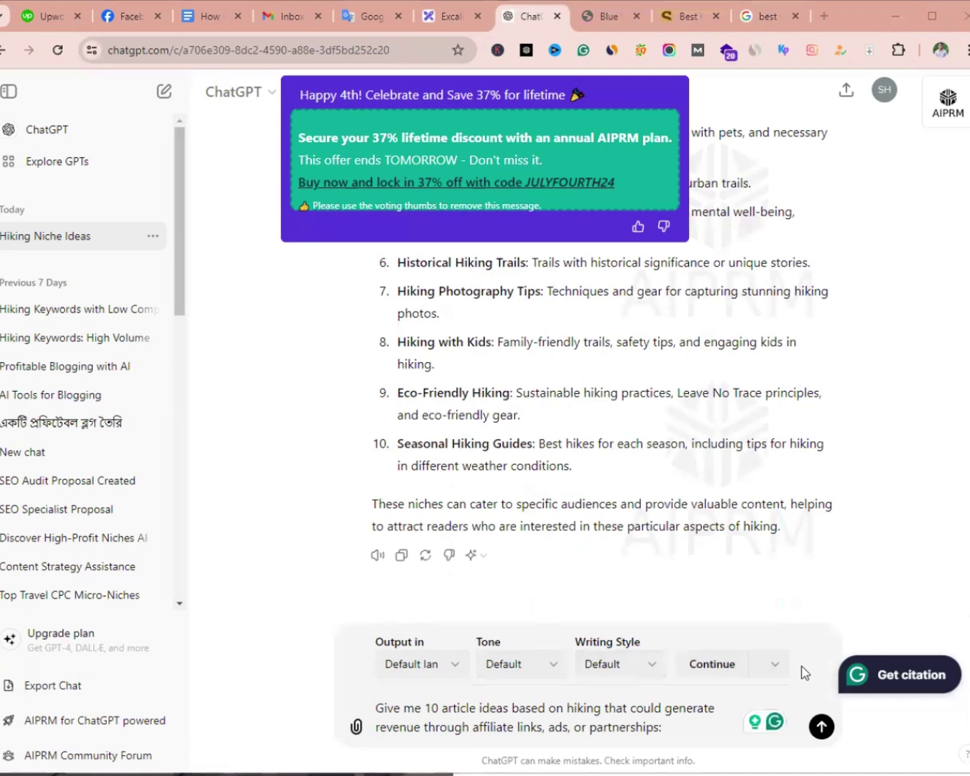
{"action": "left_click", "coordinate": [694, 728]}
{"action": "key", "text": "ctrl+v"}
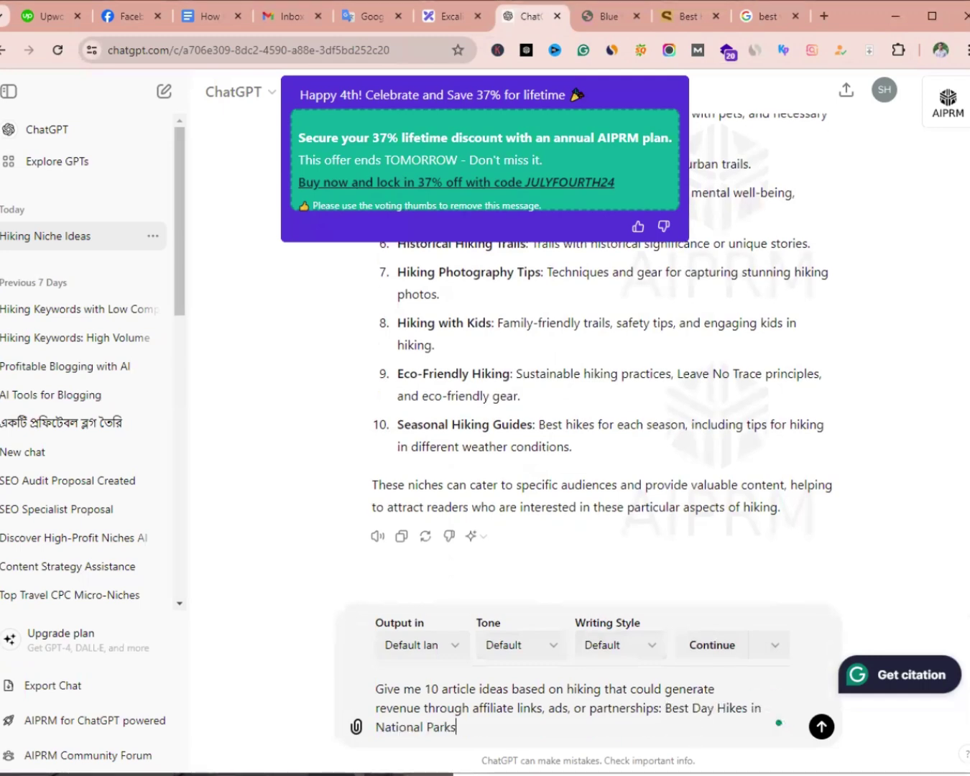
Step: Check the AI Prompt slides in the presentation, and replace "article" with "keywords" in the unsent ChatGPT prompt
{"action": "left_click", "coordinate": [607, 15]}
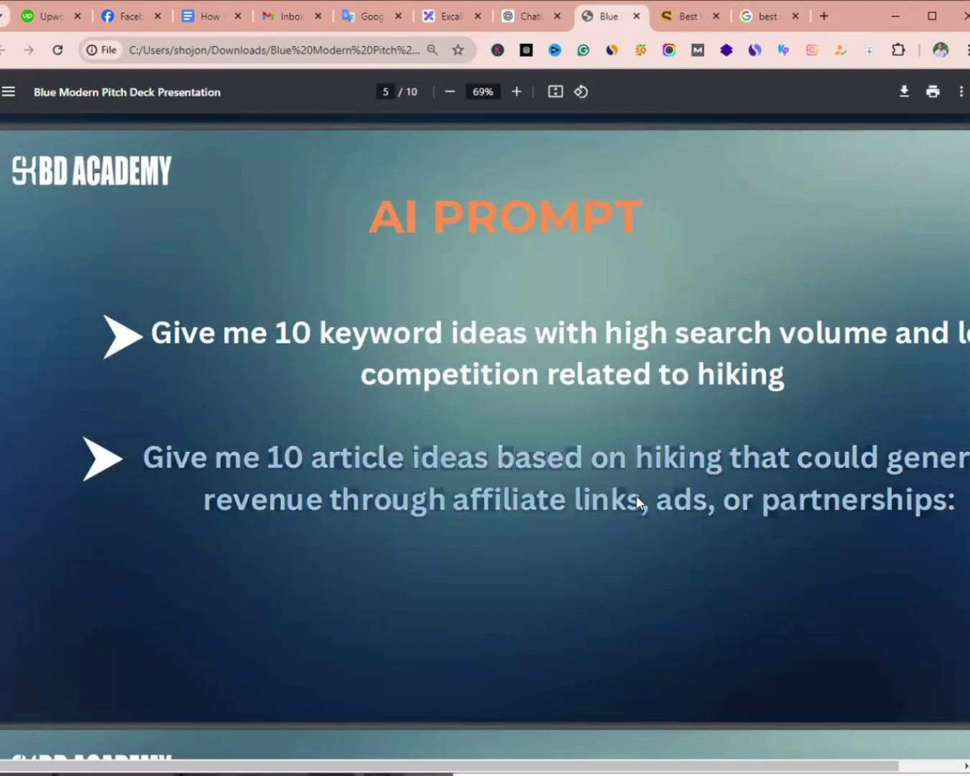
{"action": "scroll", "coordinate": [796, 534], "scroll_direction": "down", "scroll_amount": 5}
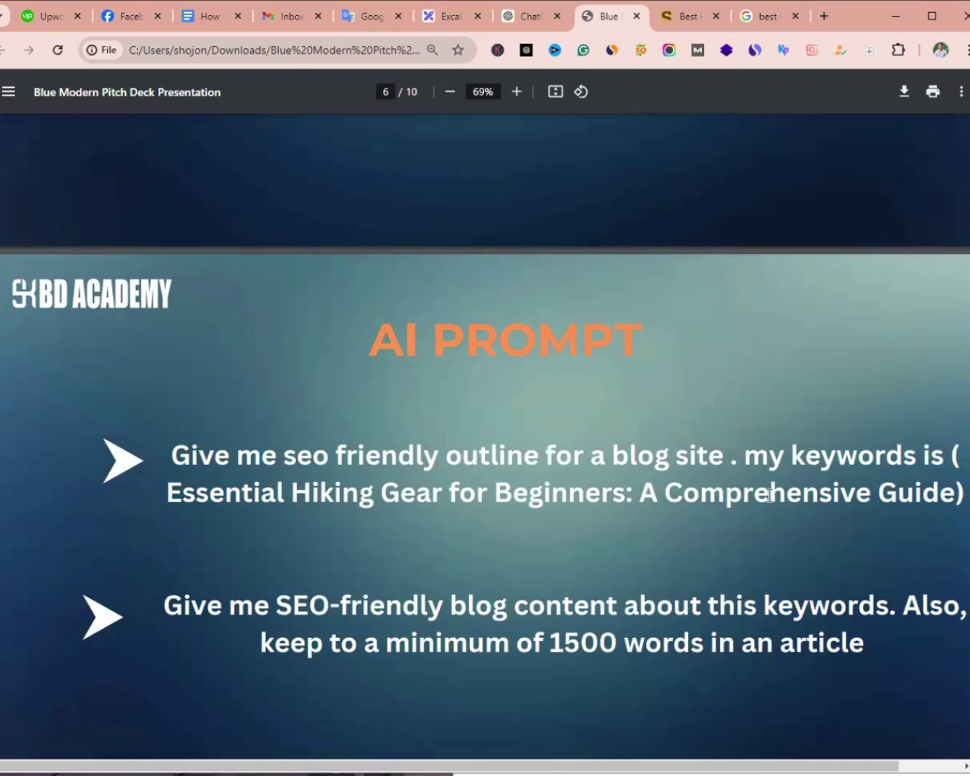
{"action": "scroll", "coordinate": [712, 502], "scroll_direction": "up", "scroll_amount": 3}
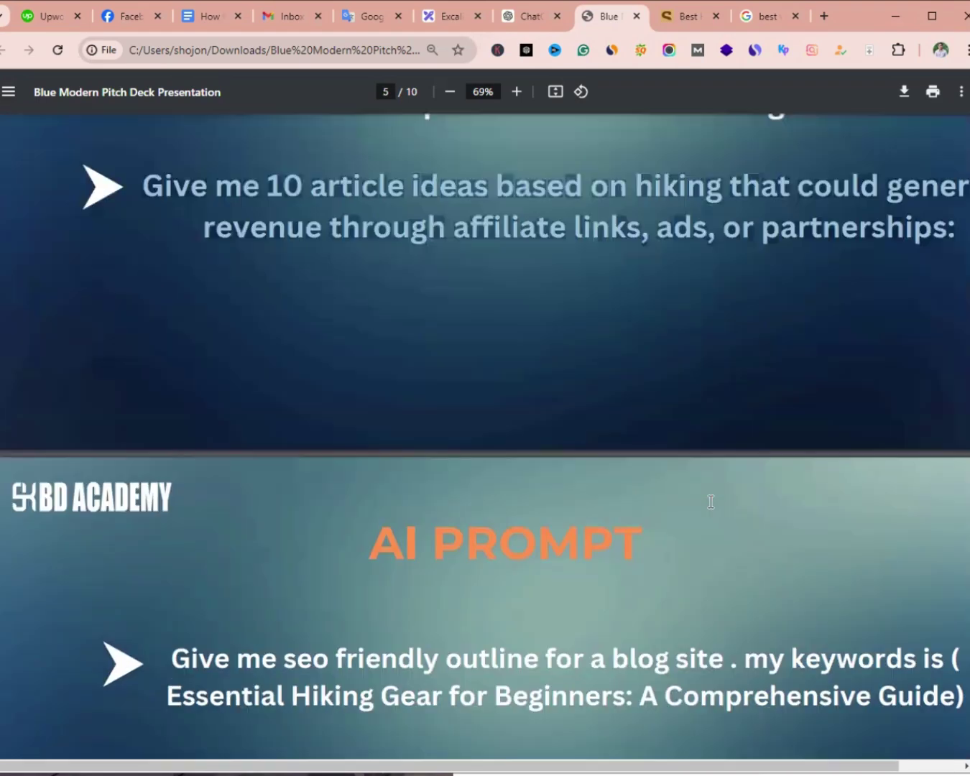
{"action": "scroll", "coordinate": [708, 510], "scroll_direction": "up", "scroll_amount": 12}
{"action": "scroll", "coordinate": [701, 532], "scroll_direction": "down", "scroll_amount": 5}
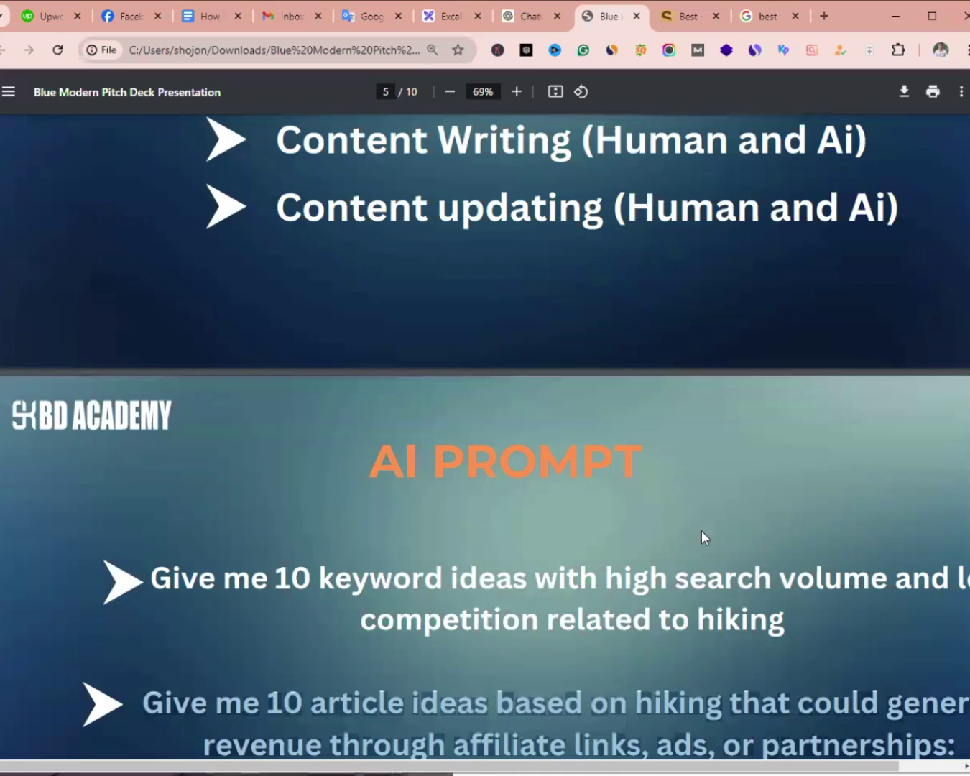
{"action": "scroll", "coordinate": [702, 532], "scroll_direction": "down", "scroll_amount": 5}
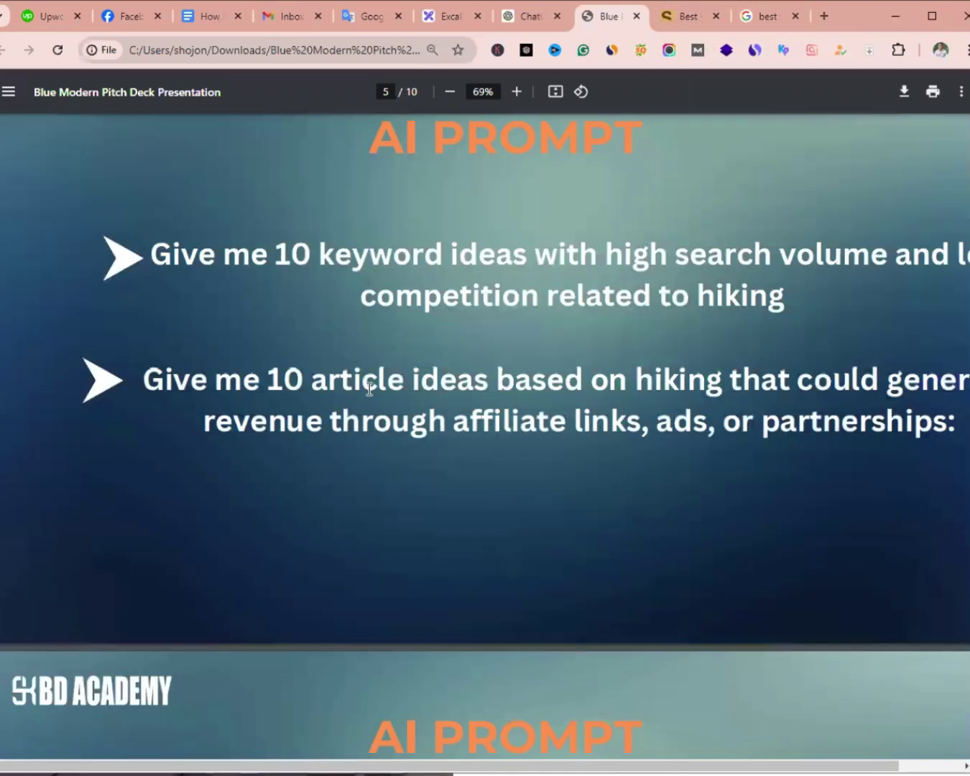
{"action": "left_click", "coordinate": [529, 18]}
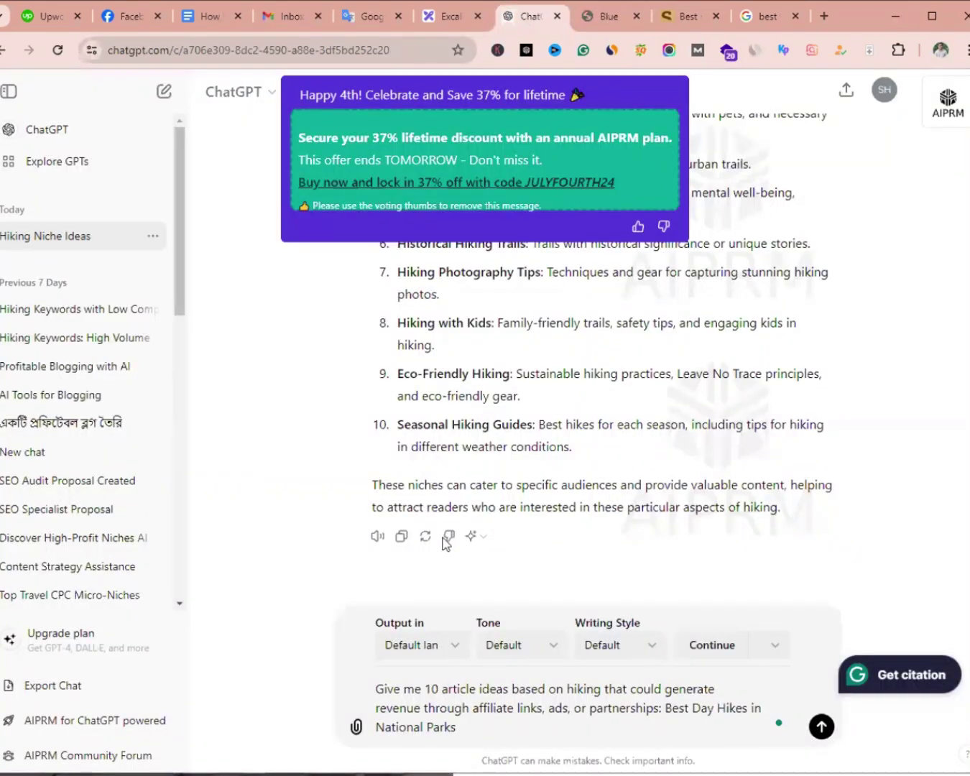
{"action": "double_click", "coordinate": [475, 688]}
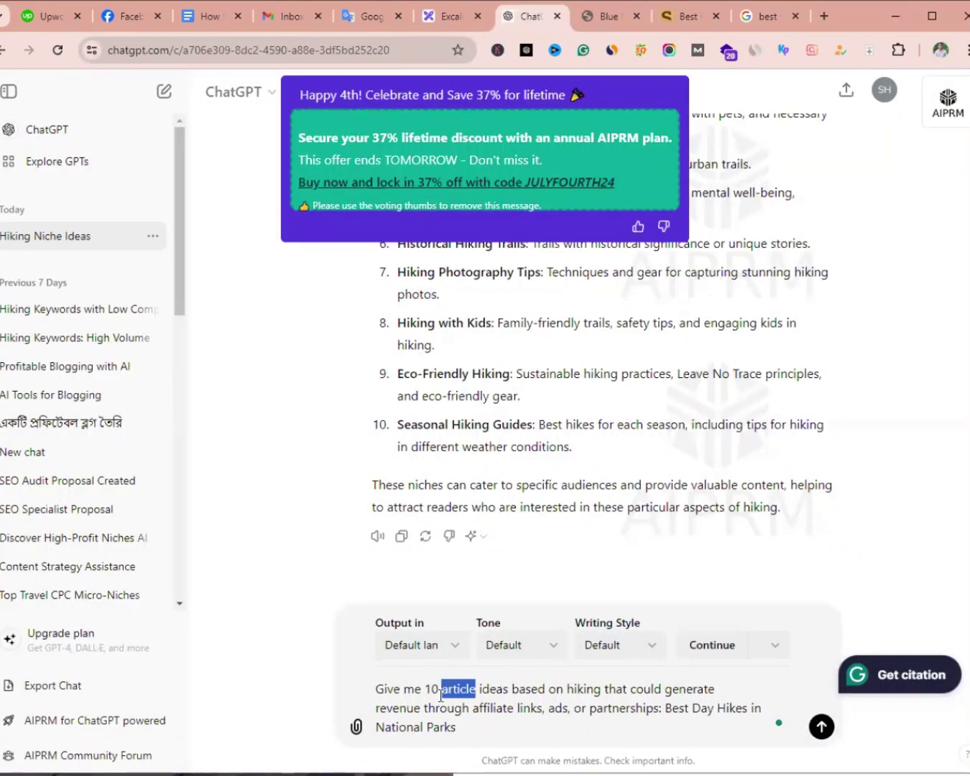
{"action": "type", "text": "keywords"}
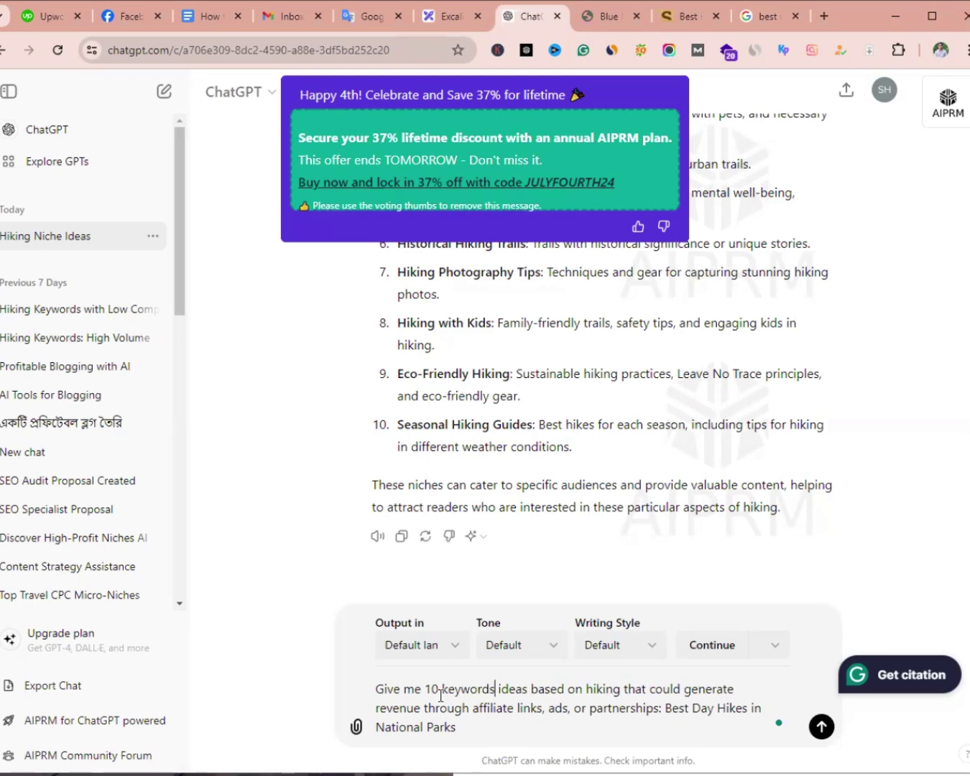
Step: Send the prompt requesting 10 revenue-generating hiking keyword ideas for Best Day Hikes in National Parks and review the response
{"action": "left_click", "coordinate": [512, 720]}
{"action": "key", "text": "Return"}
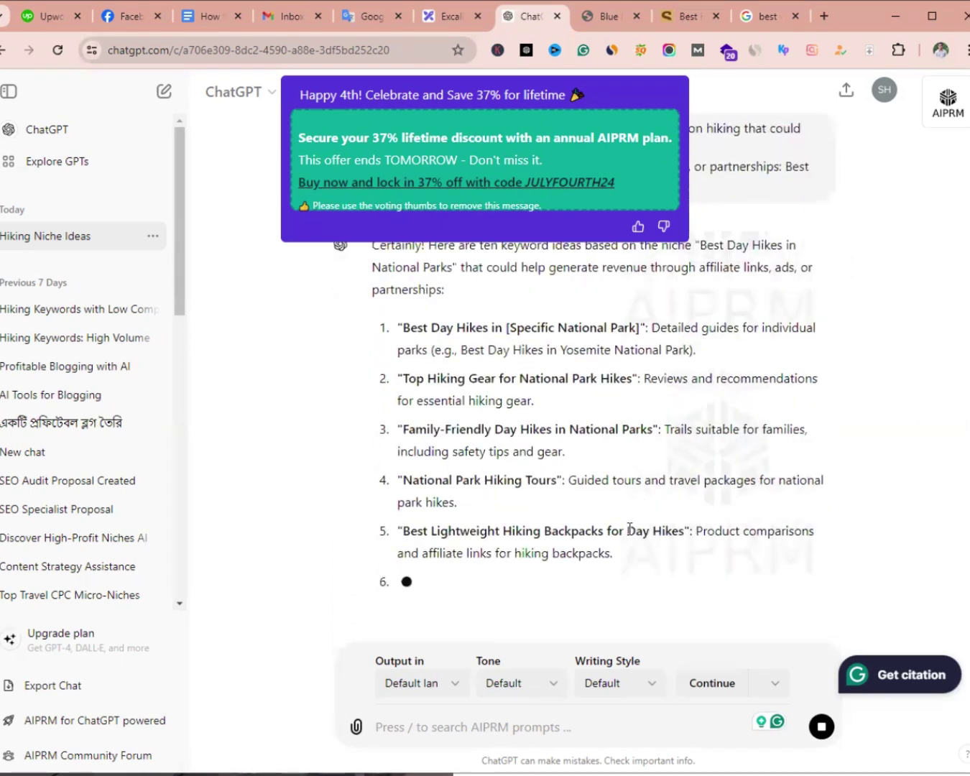
{"action": "scroll", "coordinate": [581, 467], "scroll_direction": "up", "scroll_amount": 2}
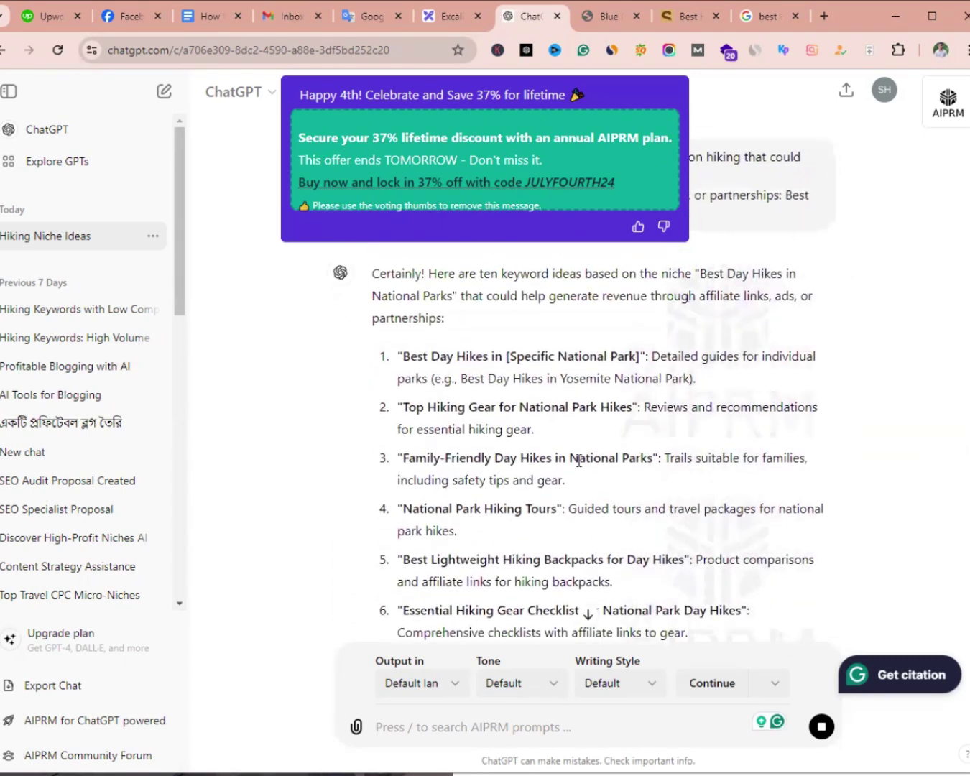
{"action": "scroll", "coordinate": [432, 518], "scroll_direction": "down", "scroll_amount": 2}
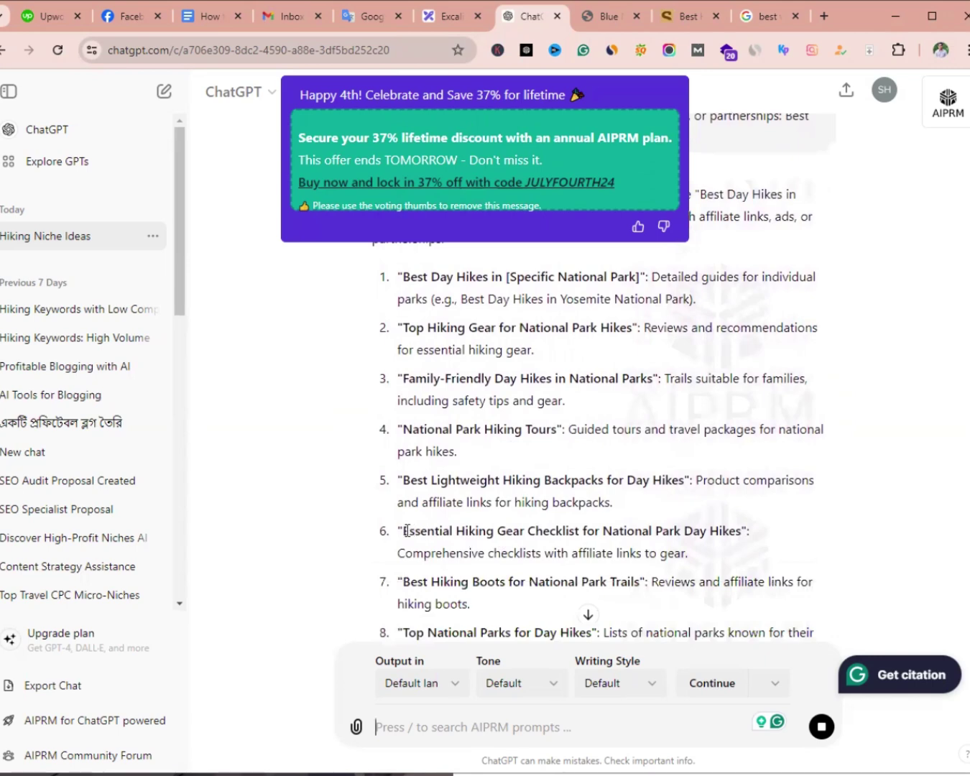
Step: Copy the sixth keyword idea, "Essential Hiking Gear Checklist for National Park Day Hikes", from the ChatGPT response
{"action": "left_click_drag", "start_coordinate": [407, 532], "coordinate": [741, 533]}
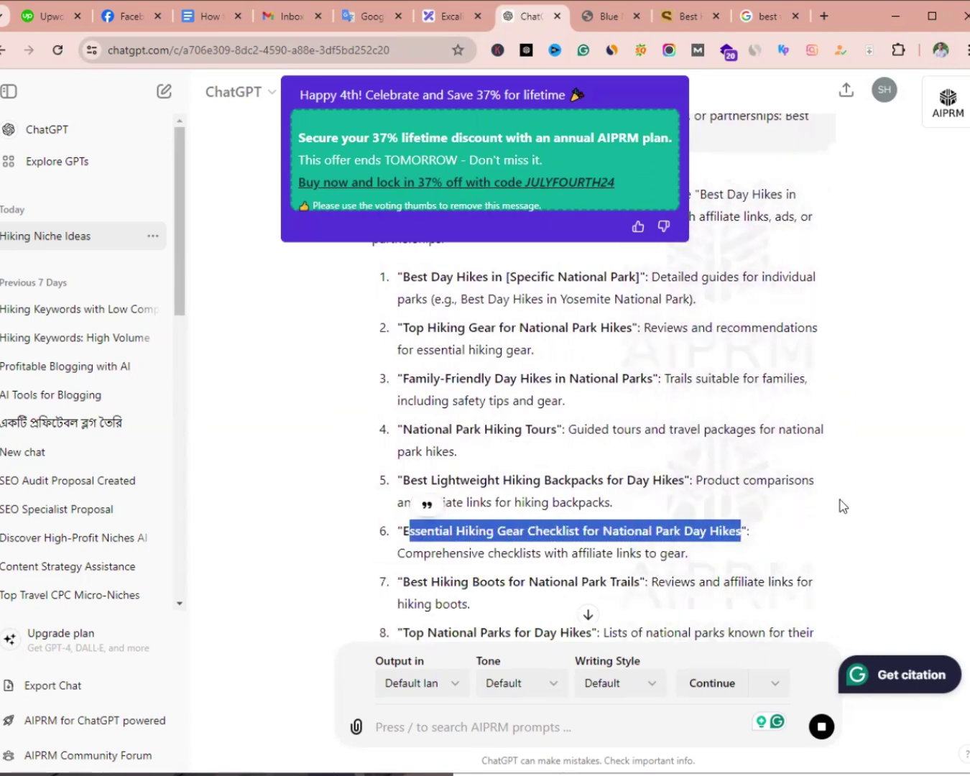
{"action": "scroll", "coordinate": [841, 507], "scroll_direction": "down", "scroll_amount": 2}
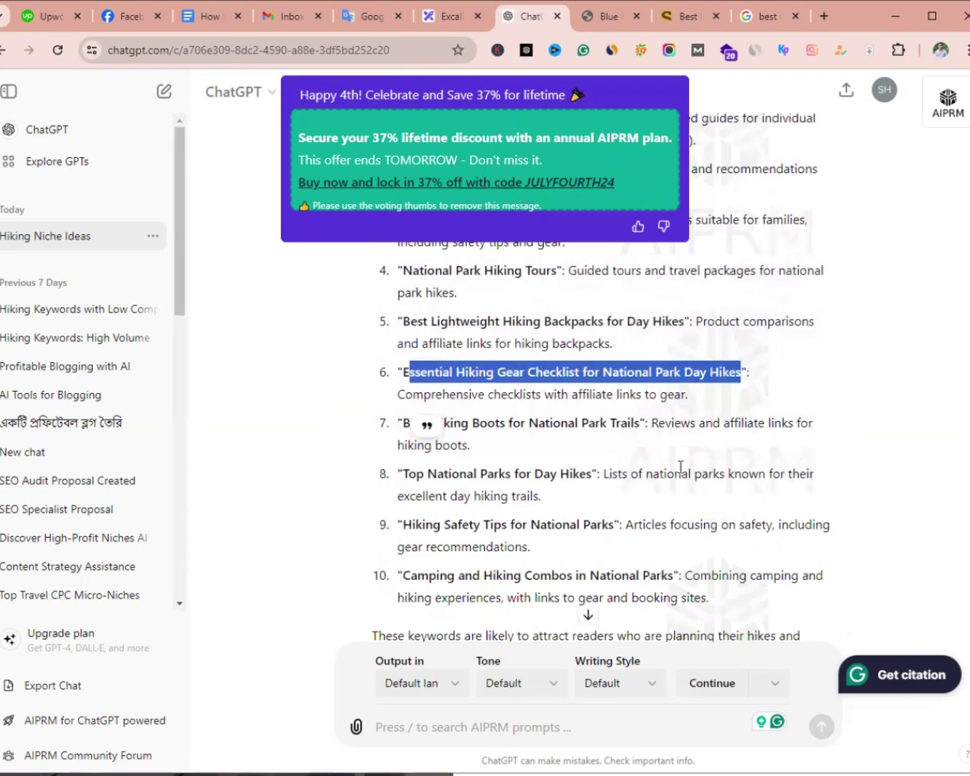
{"action": "scroll", "coordinate": [494, 462], "scroll_direction": "up", "scroll_amount": 1}
{"action": "left_click", "coordinate": [428, 453]}
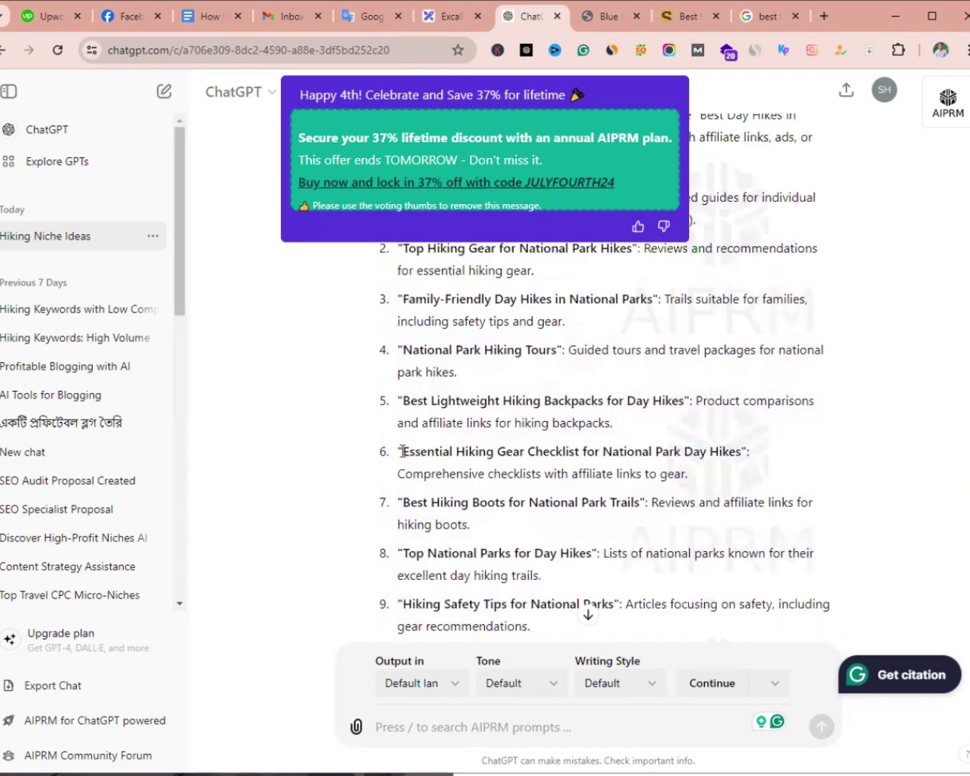
{"action": "left_click_drag", "start_coordinate": [403, 452], "coordinate": [603, 451]}
{"action": "scroll", "coordinate": [817, 474], "scroll_direction": "down", "scroll_amount": 1}
{"action": "scroll", "coordinate": [830, 477], "scroll_direction": "up", "scroll_amount": 4}
{"action": "scroll", "coordinate": [611, 500], "scroll_direction": "down", "scroll_amount": 4}
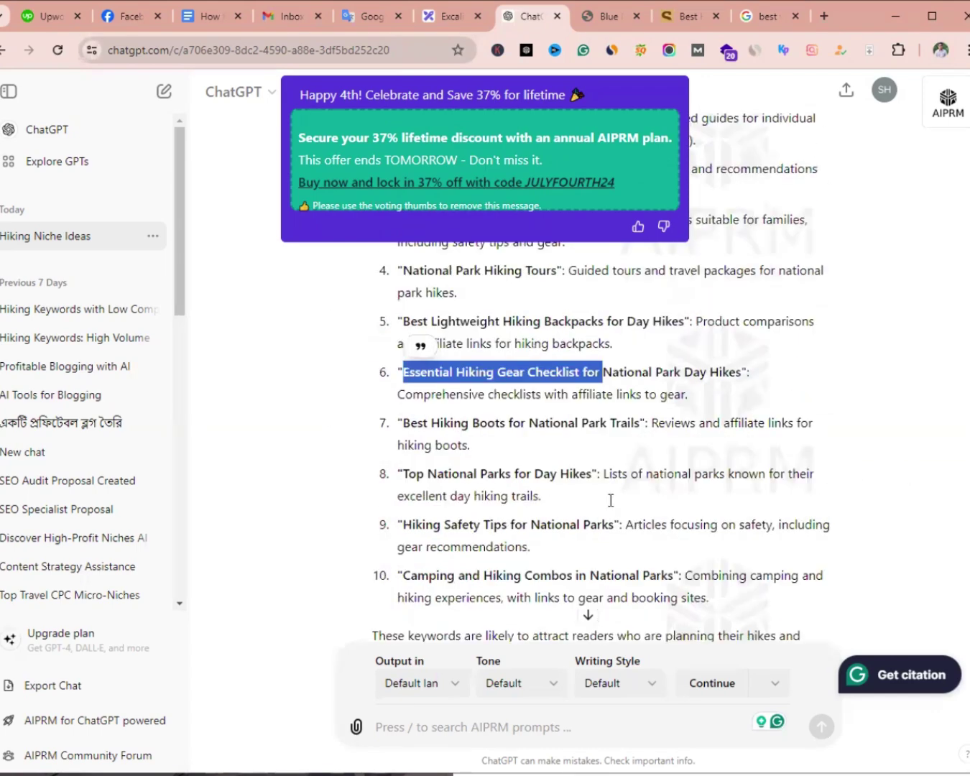
{"action": "scroll", "coordinate": [812, 515], "scroll_direction": "up", "scroll_amount": 2}
{"action": "left_click", "coordinate": [406, 532]}
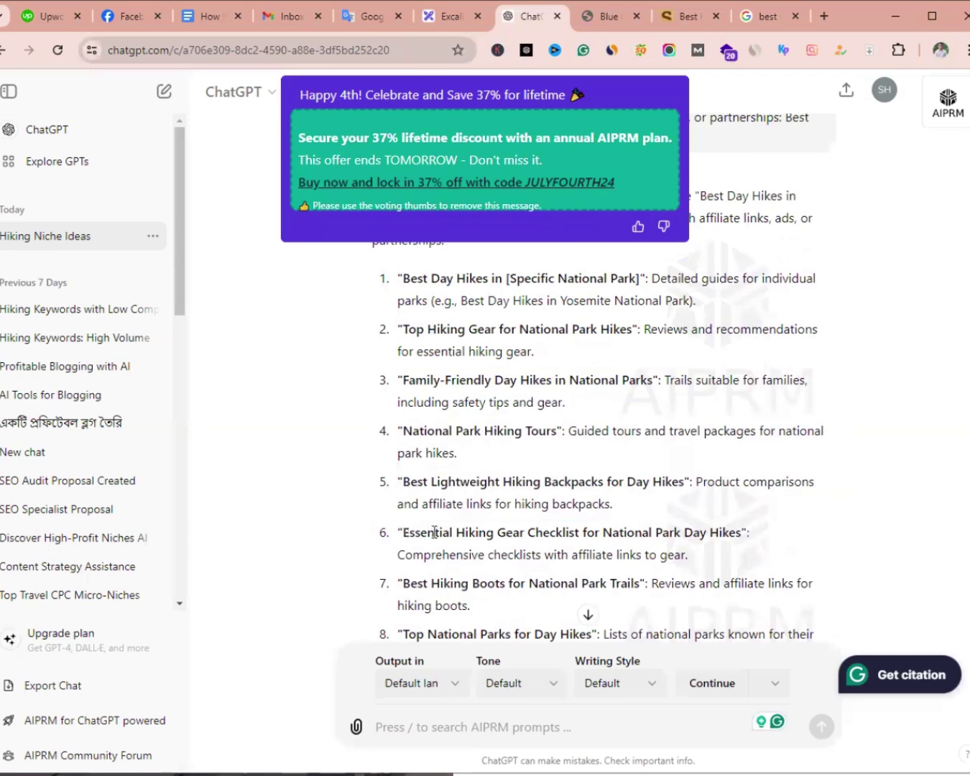
{"action": "left_click_drag", "start_coordinate": [434, 532], "coordinate": [742, 530]}
{"action": "key", "text": "ctrl+c"}
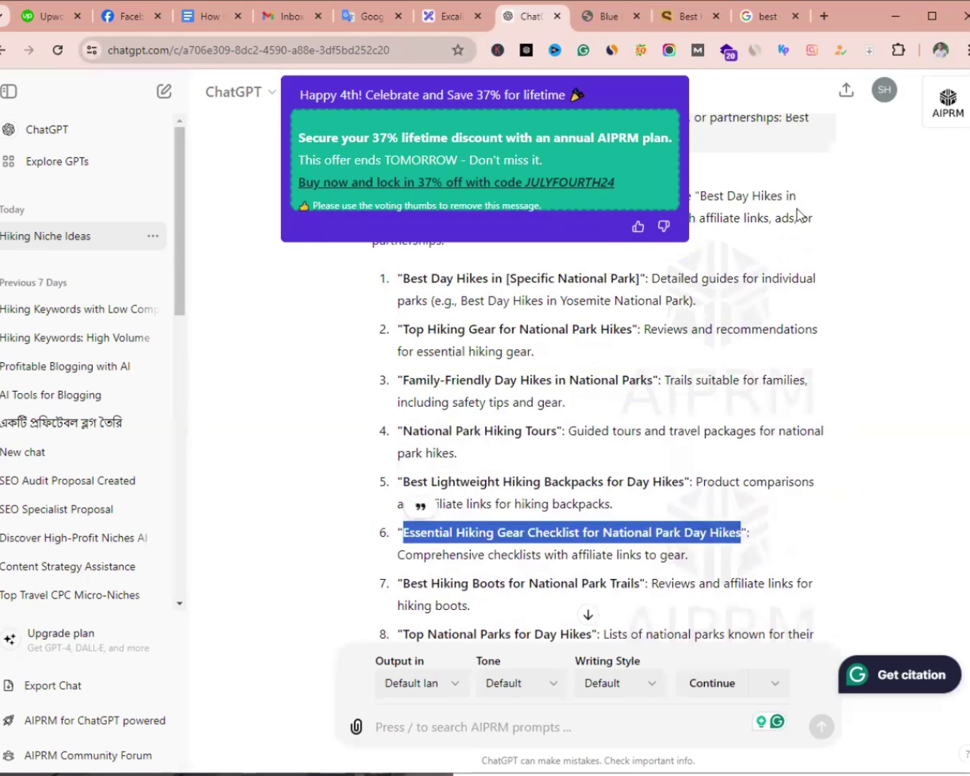
Step: Search Google in a new tab for "Essential Hiking Gear Checklist for National Park Day Hikes" and look over the ranking pages
{"action": "left_click", "coordinate": [825, 14]}
{"action": "key", "text": "ctrl+v"}
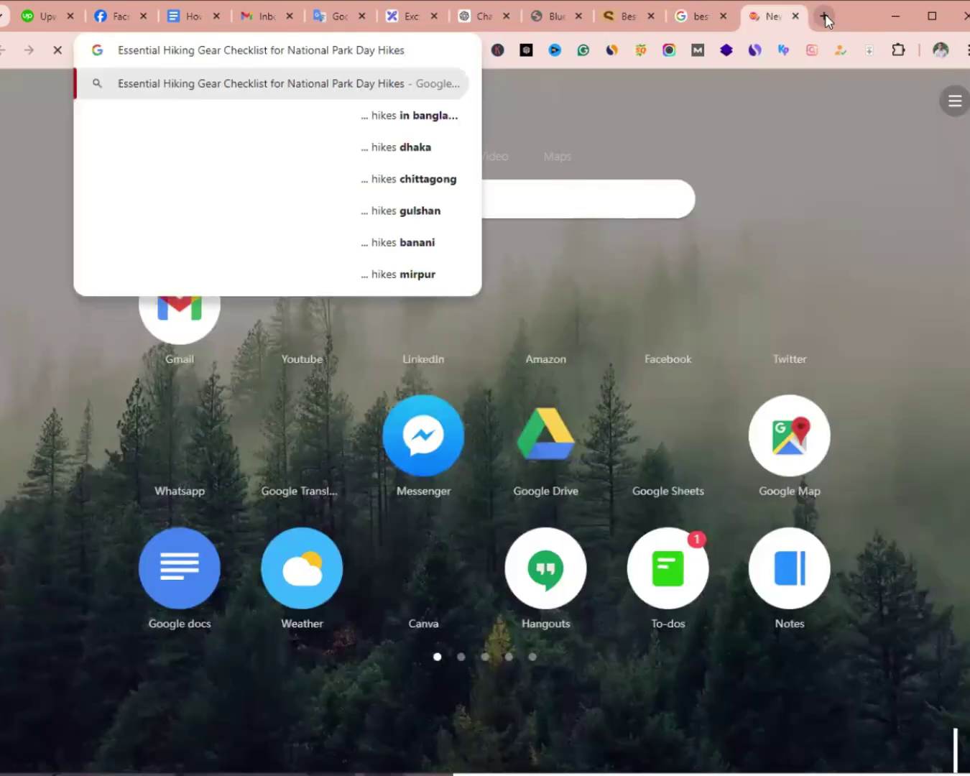
{"action": "key", "text": "Return"}
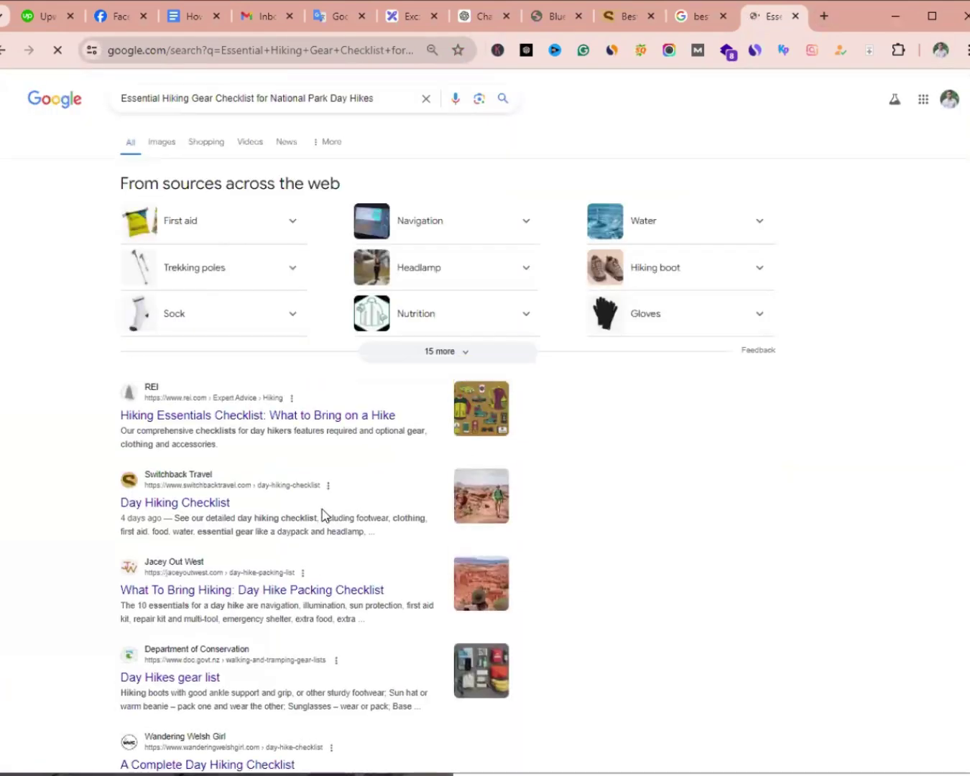
{"action": "scroll", "coordinate": [259, 545], "scroll_direction": "down", "scroll_amount": 4}
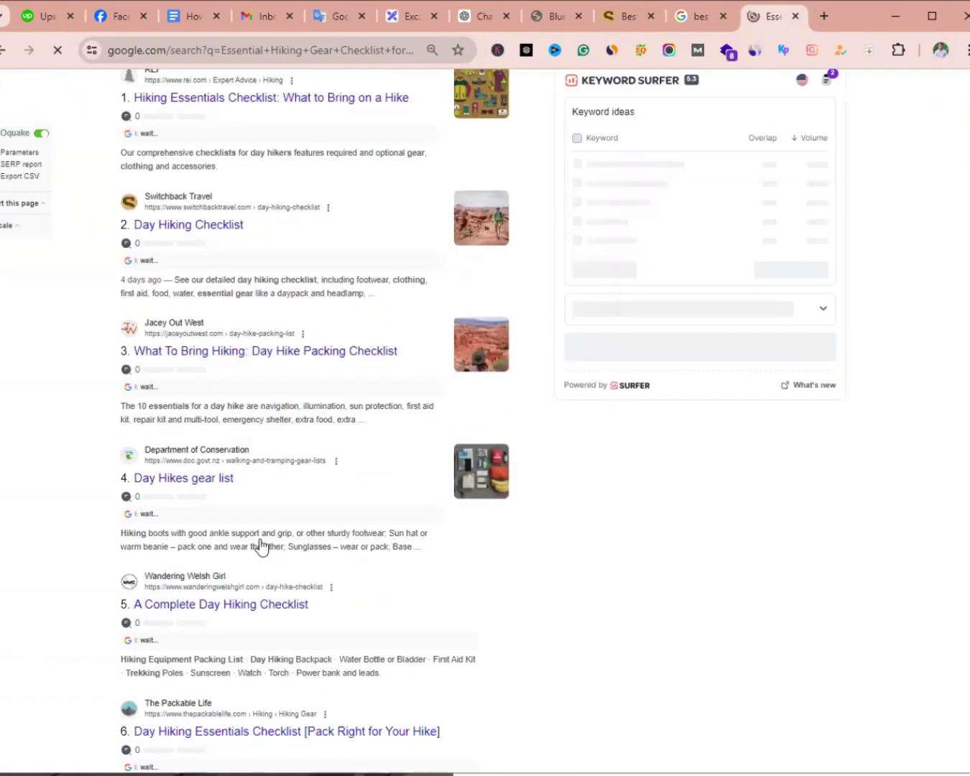
{"action": "scroll", "coordinate": [271, 531], "scroll_direction": "up", "scroll_amount": 2}
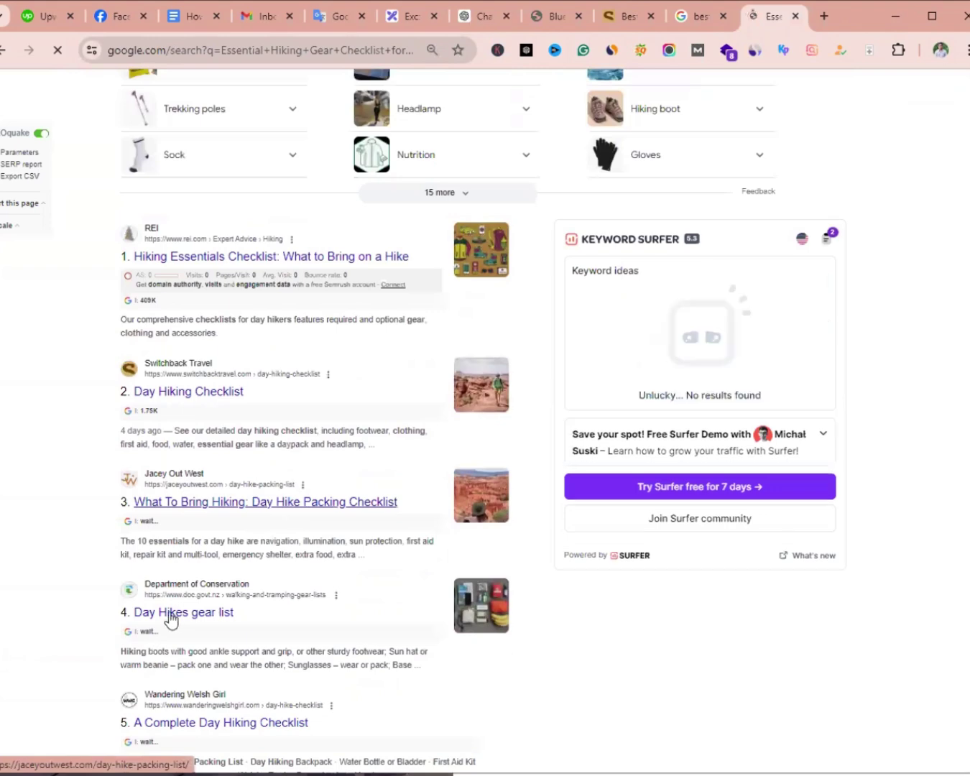
{"action": "scroll", "coordinate": [291, 374], "scroll_direction": "up", "scroll_amount": 2}
Step: Open REI's "Hiking Essentials Checklist: What to Bring on a Hike" in a new tab, examine its content and gear links, and close it
{"action": "middle_click", "coordinate": [224, 431]}
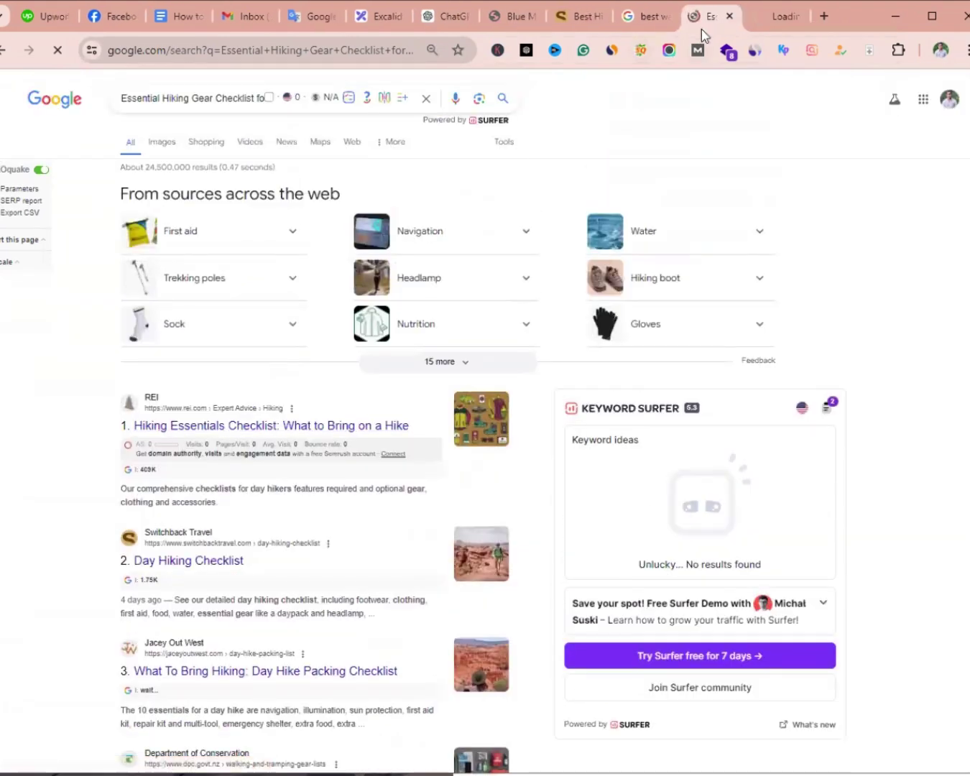
{"action": "left_click", "coordinate": [774, 15]}
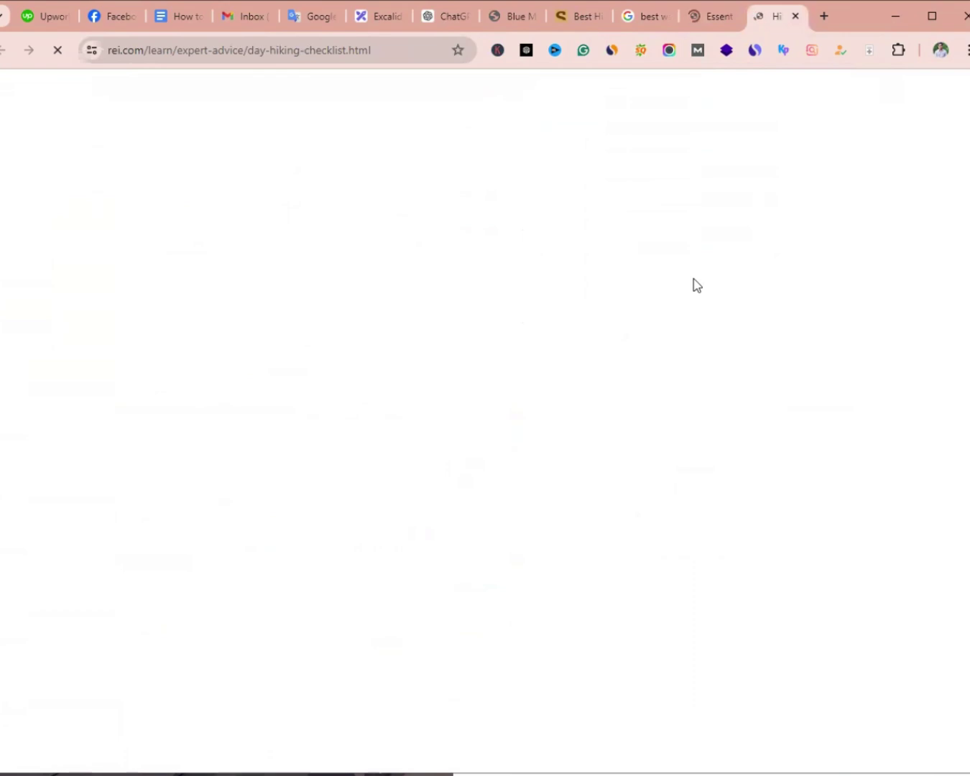
{"action": "scroll", "coordinate": [695, 285], "scroll_direction": "down", "scroll_amount": 8}
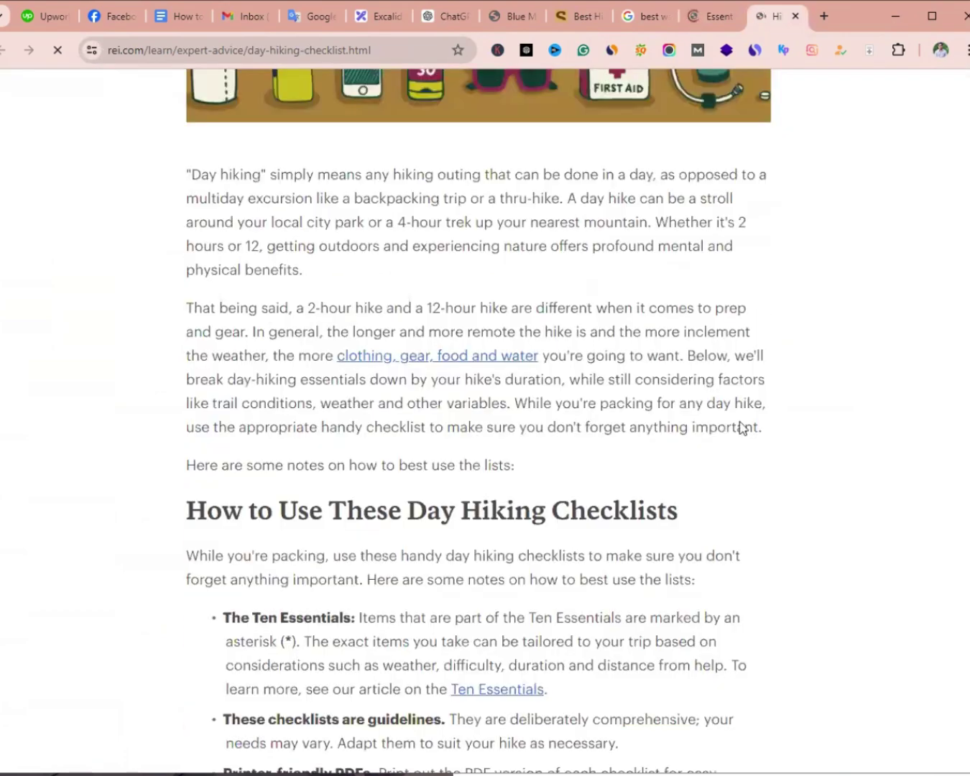
{"action": "scroll", "coordinate": [741, 427], "scroll_direction": "down", "scroll_amount": 7}
{"action": "scroll", "coordinate": [200, 431], "scroll_direction": "up", "scroll_amount": 5}
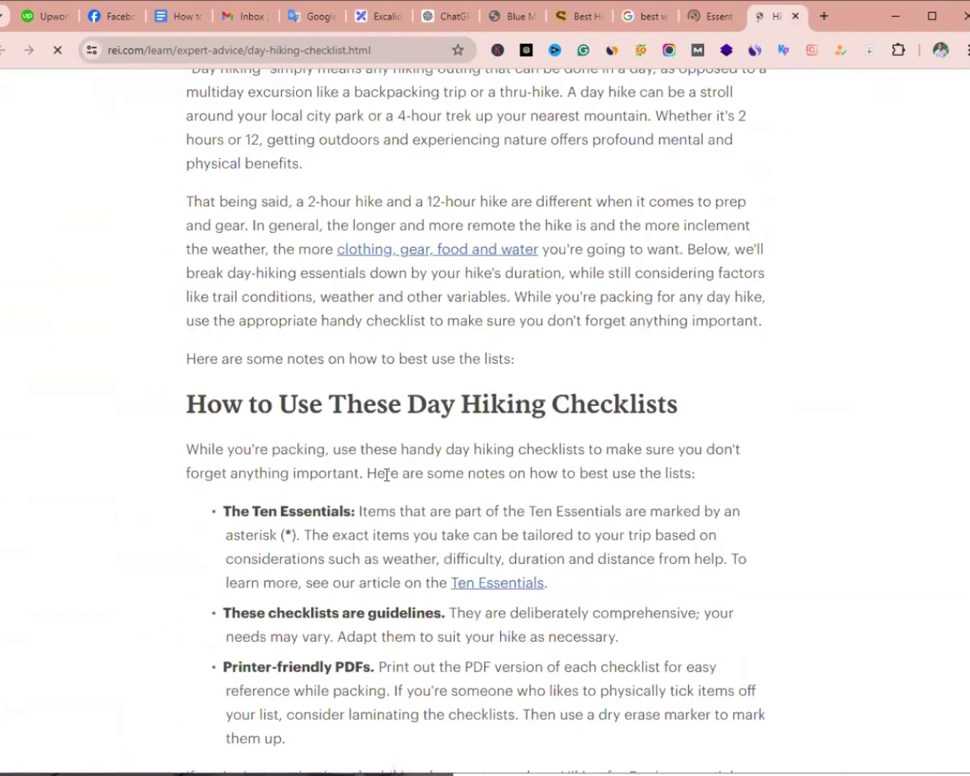
{"action": "scroll", "coordinate": [363, 503], "scroll_direction": "down", "scroll_amount": 2}
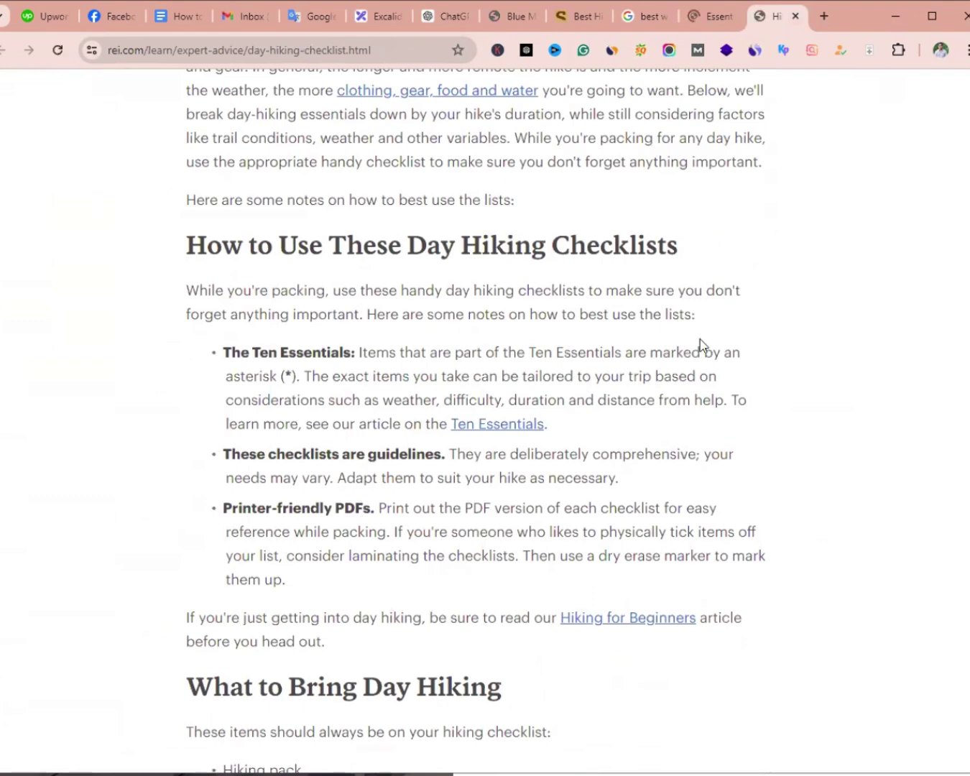
{"action": "scroll", "coordinate": [628, 377], "scroll_direction": "up", "scroll_amount": 4}
{"action": "scroll", "coordinate": [627, 378], "scroll_direction": "up", "scroll_amount": 1}
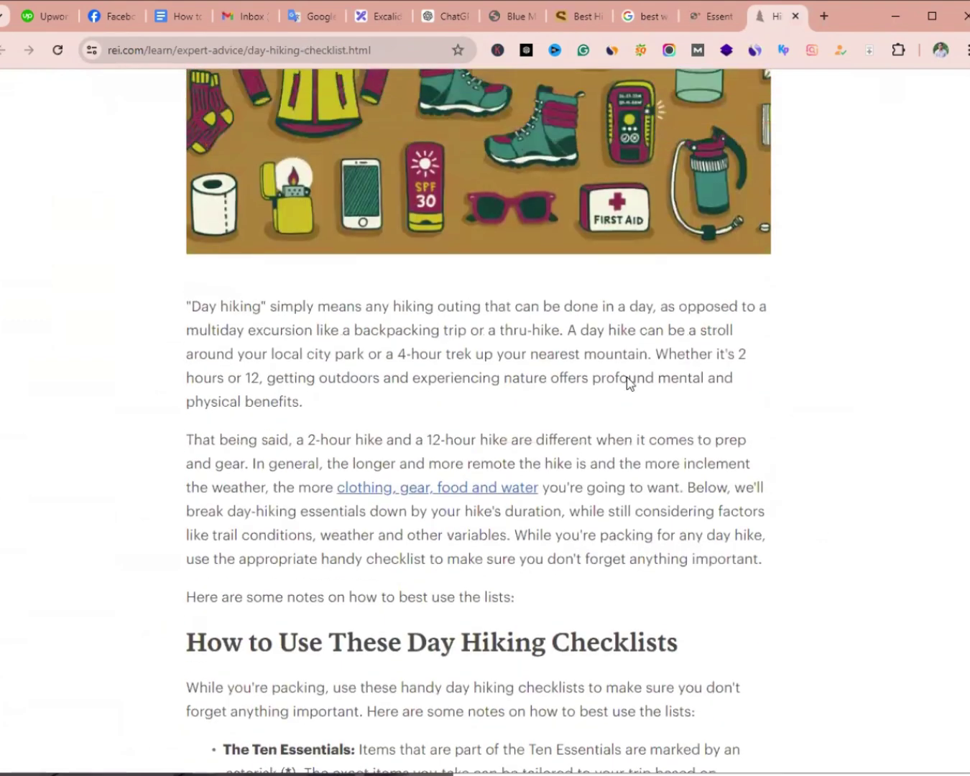
{"action": "scroll", "coordinate": [627, 378], "scroll_direction": "down", "scroll_amount": 10}
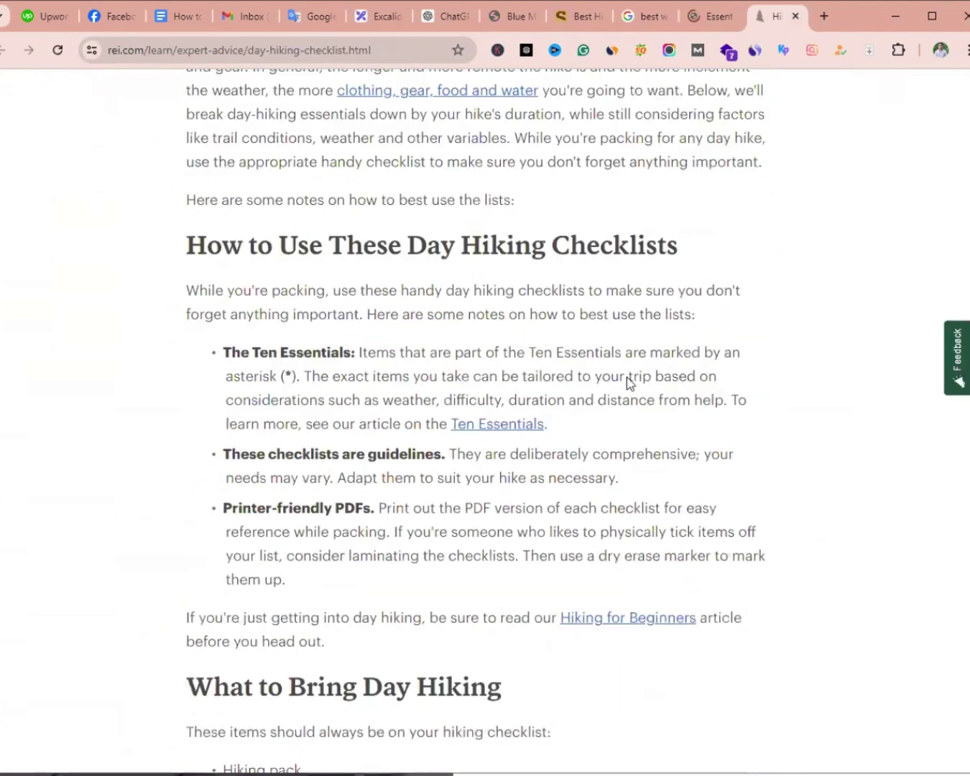
{"action": "scroll", "coordinate": [708, 433], "scroll_direction": "down", "scroll_amount": 12}
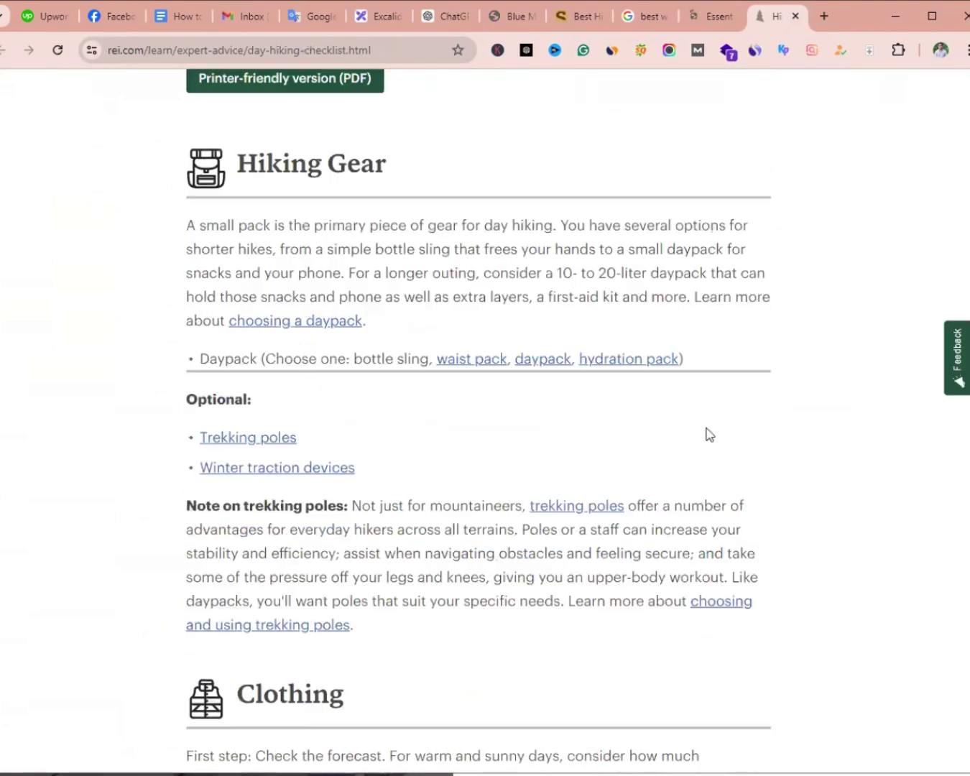
{"action": "scroll", "coordinate": [709, 433], "scroll_direction": "up", "scroll_amount": 13}
{"action": "left_click", "coordinate": [795, 16]}
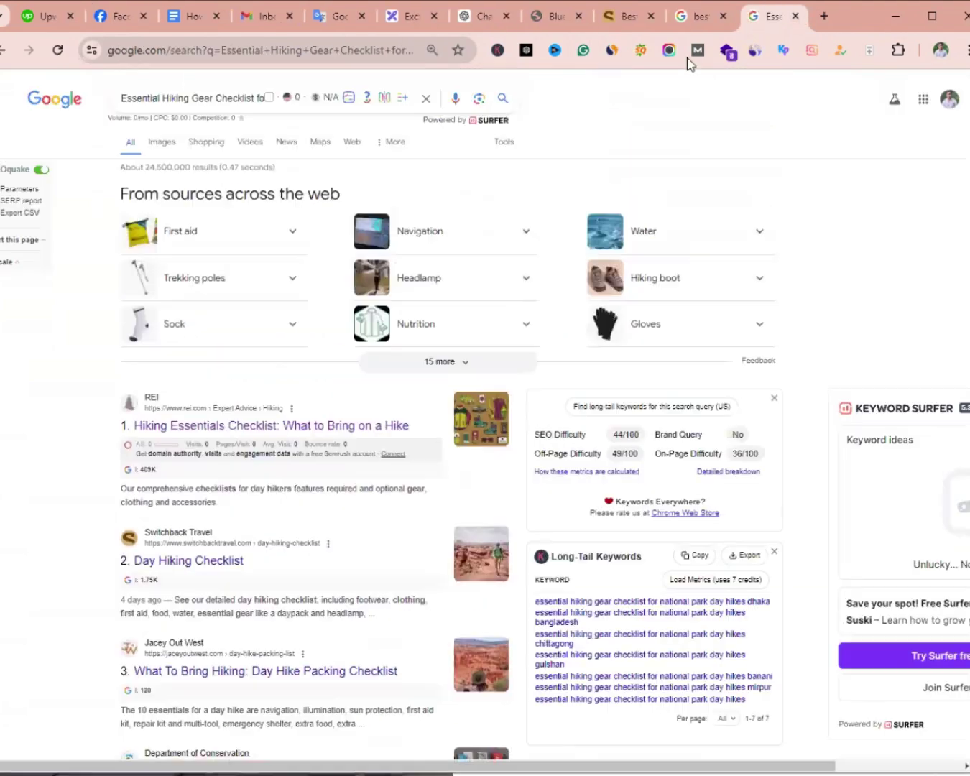
Step: Open the third result, "What To Bring Hiking: Day Hike Packing Checklist", accept its cookies, examine its product recommendations, and close it
{"action": "scroll", "coordinate": [194, 559], "scroll_direction": "down", "scroll_amount": 3}
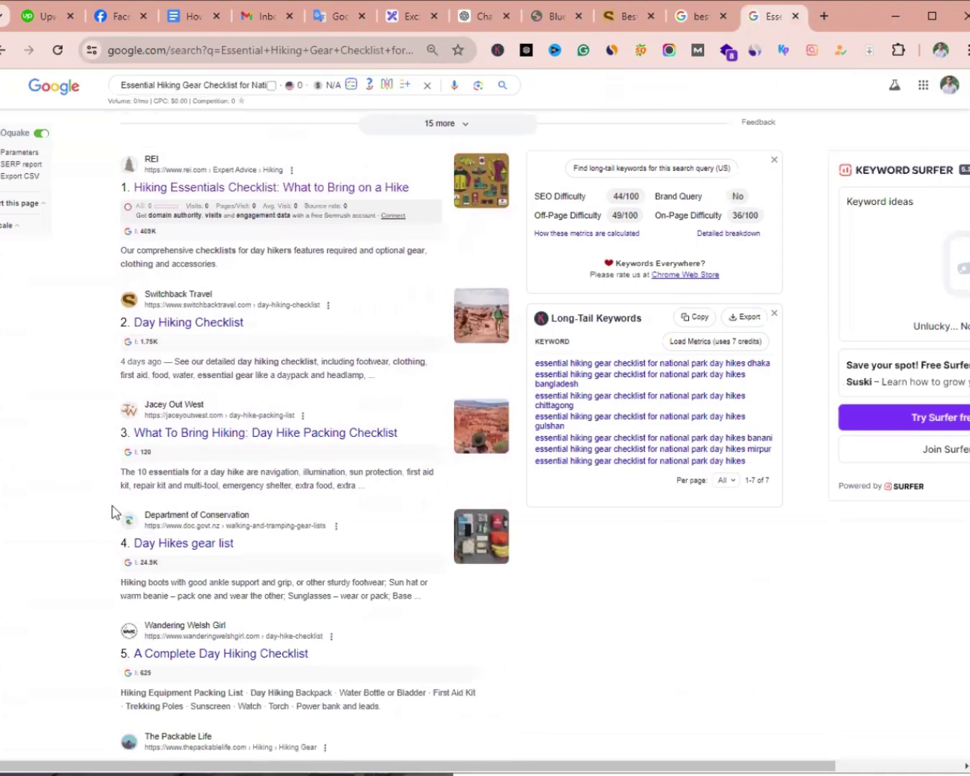
{"action": "scroll", "coordinate": [200, 533], "scroll_direction": "up", "scroll_amount": 1}
{"action": "middle_click", "coordinate": [192, 512]}
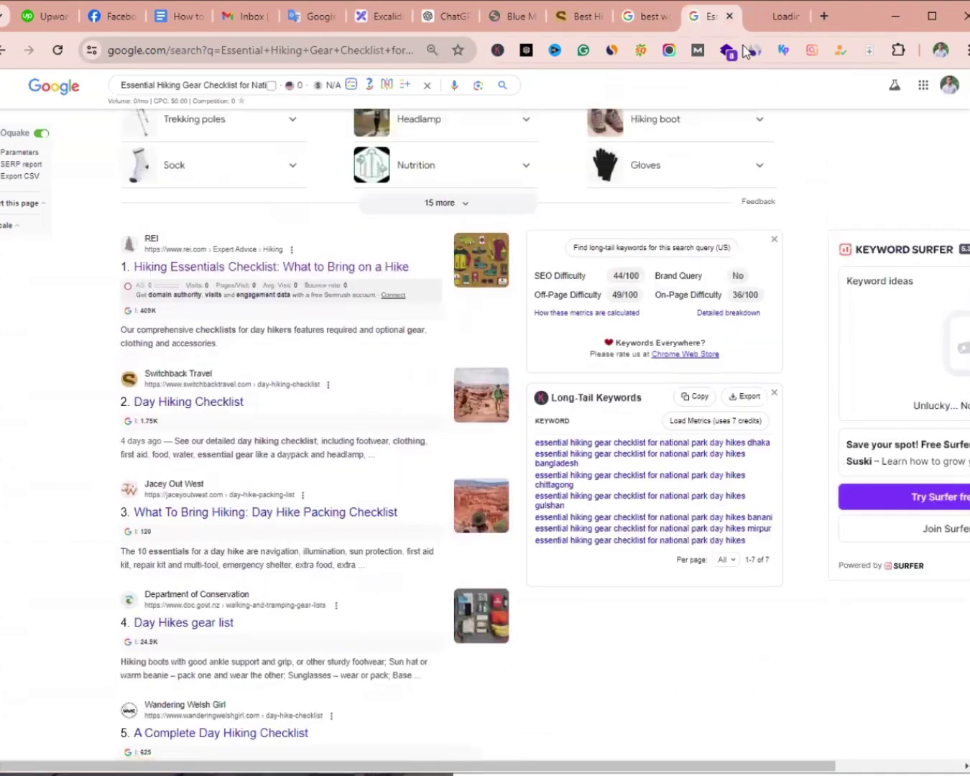
{"action": "left_click", "coordinate": [771, 16]}
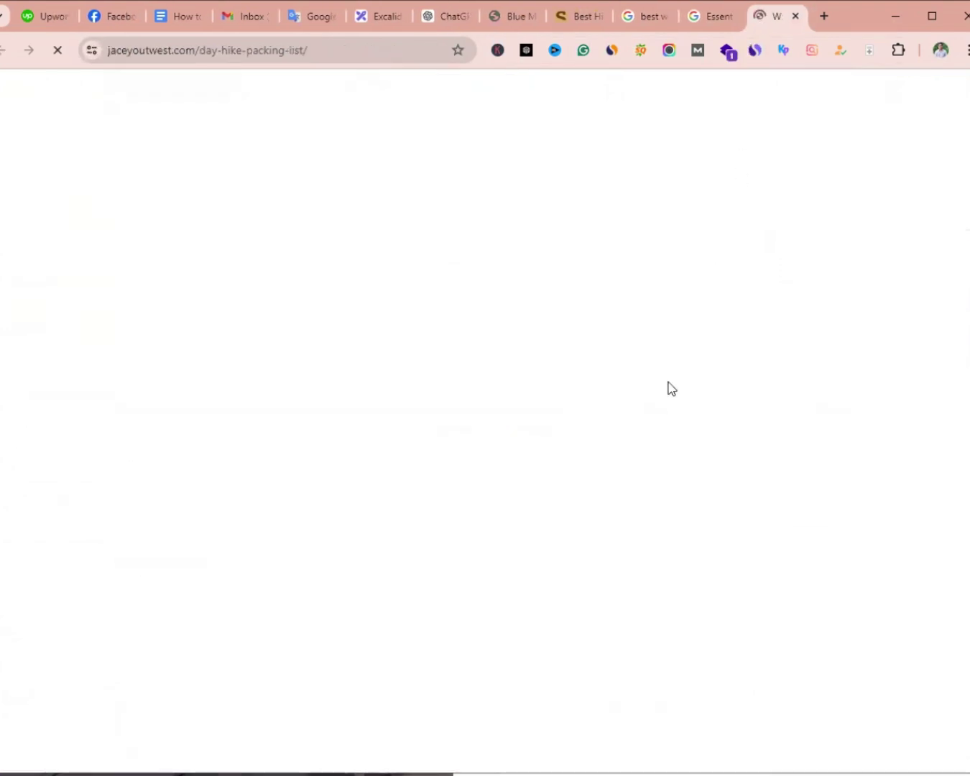
{"action": "scroll", "coordinate": [912, 504], "scroll_direction": "down", "scroll_amount": 8}
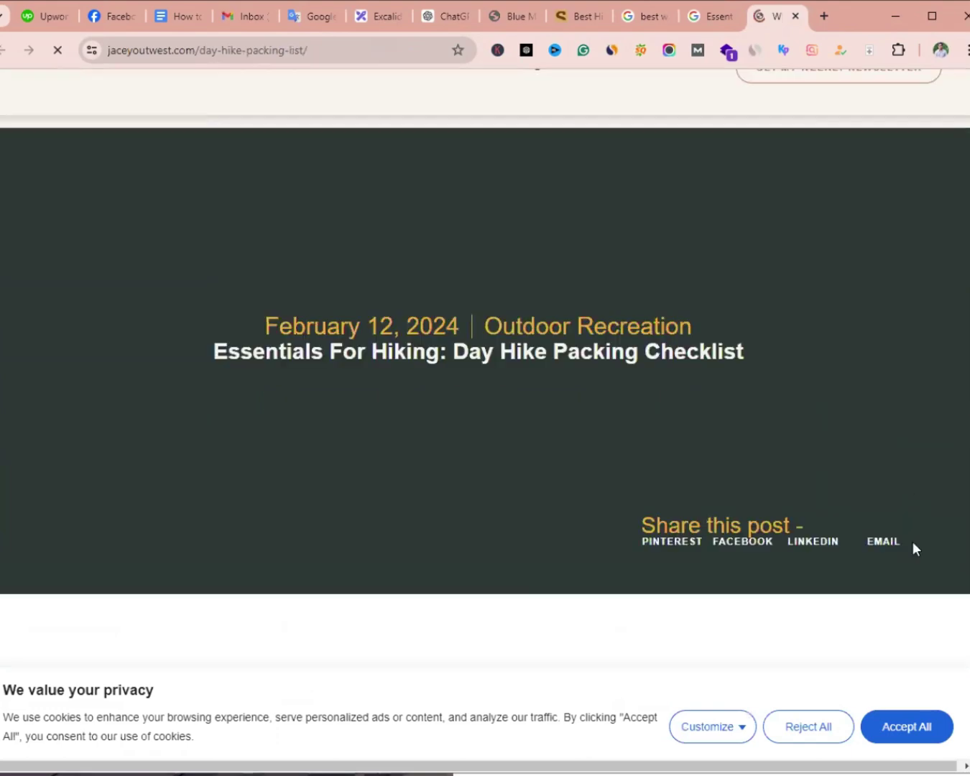
{"action": "left_click", "coordinate": [902, 728]}
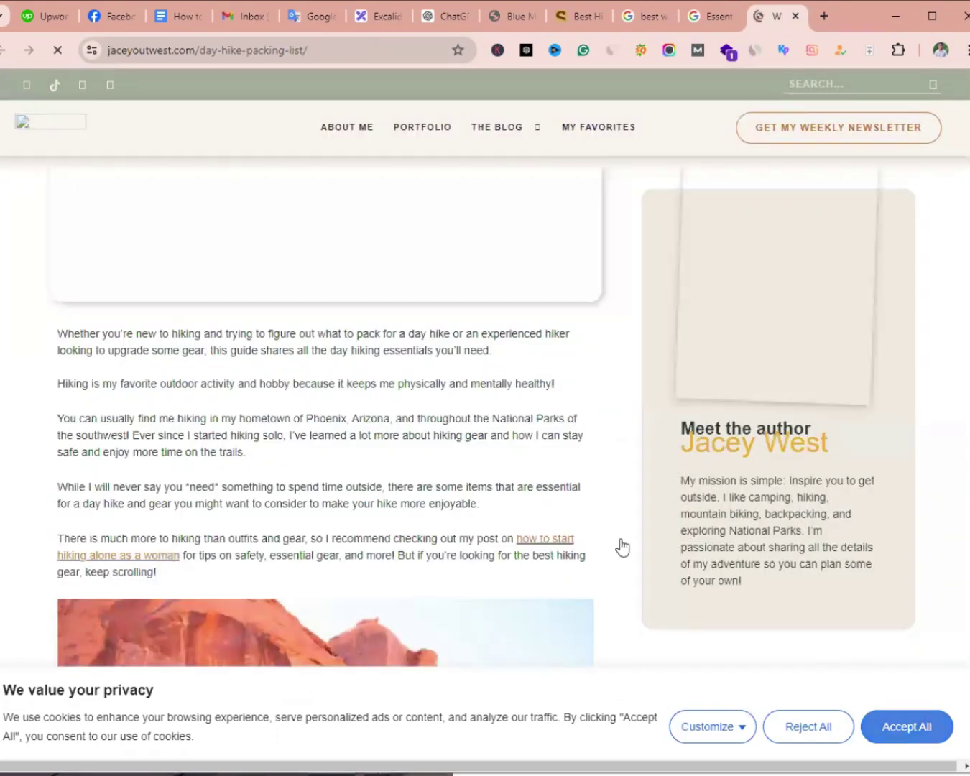
{"action": "scroll", "coordinate": [580, 529], "scroll_direction": "down", "scroll_amount": 6}
{"action": "scroll", "coordinate": [518, 487], "scroll_direction": "down", "scroll_amount": 20}
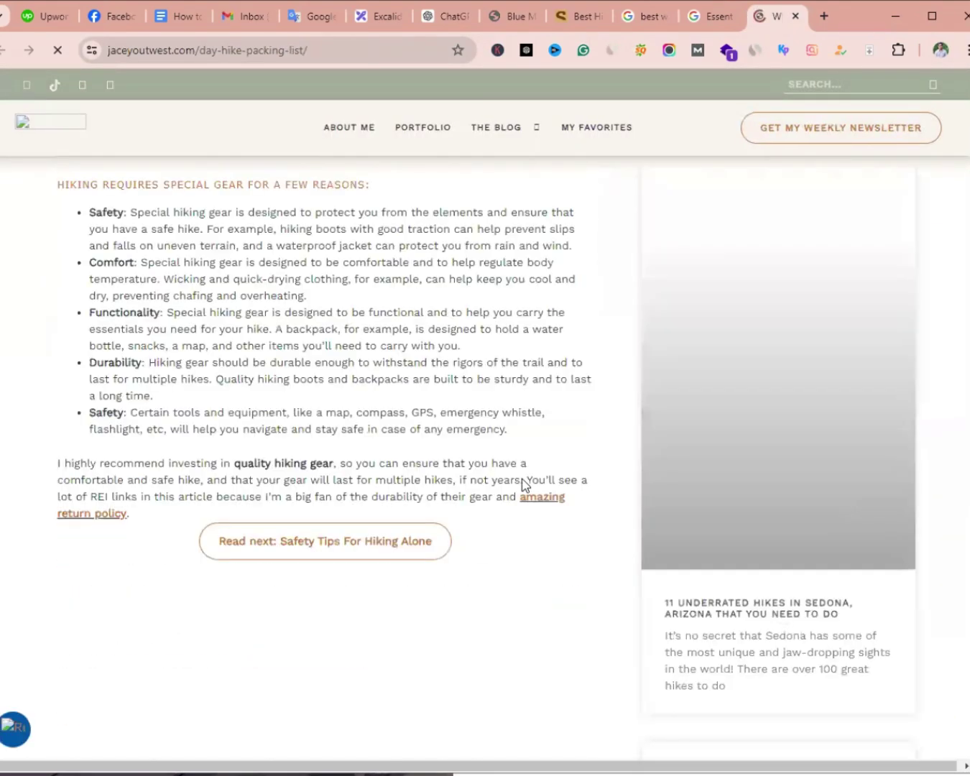
{"action": "scroll", "coordinate": [525, 480], "scroll_direction": "down", "scroll_amount": 20}
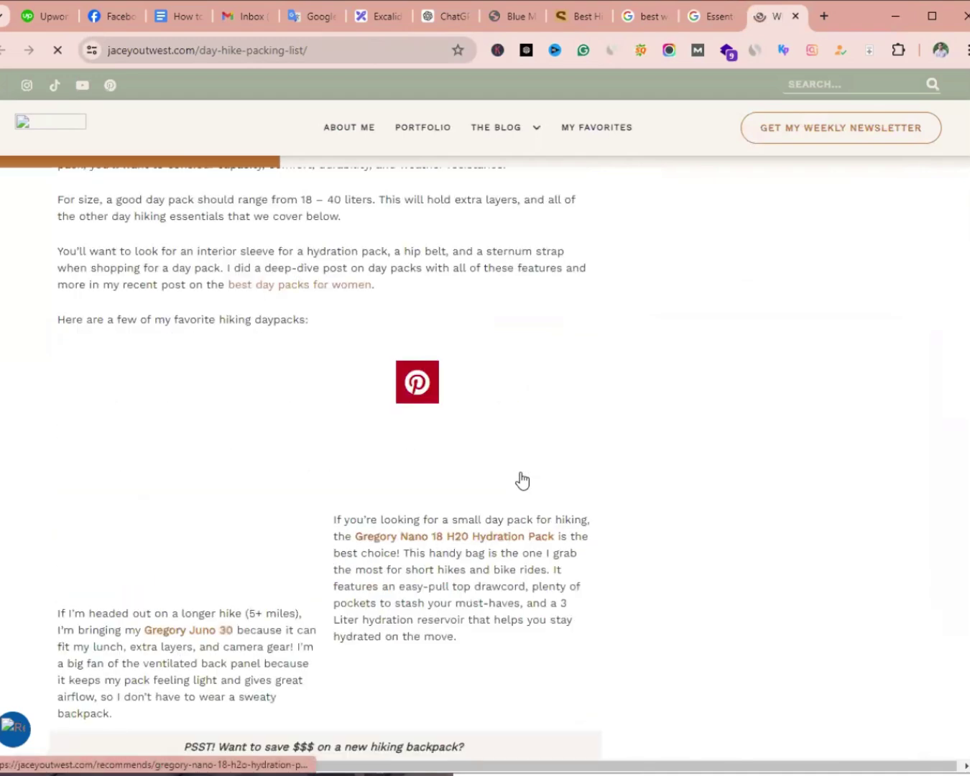
{"action": "scroll", "coordinate": [540, 474], "scroll_direction": "up", "scroll_amount": 20}
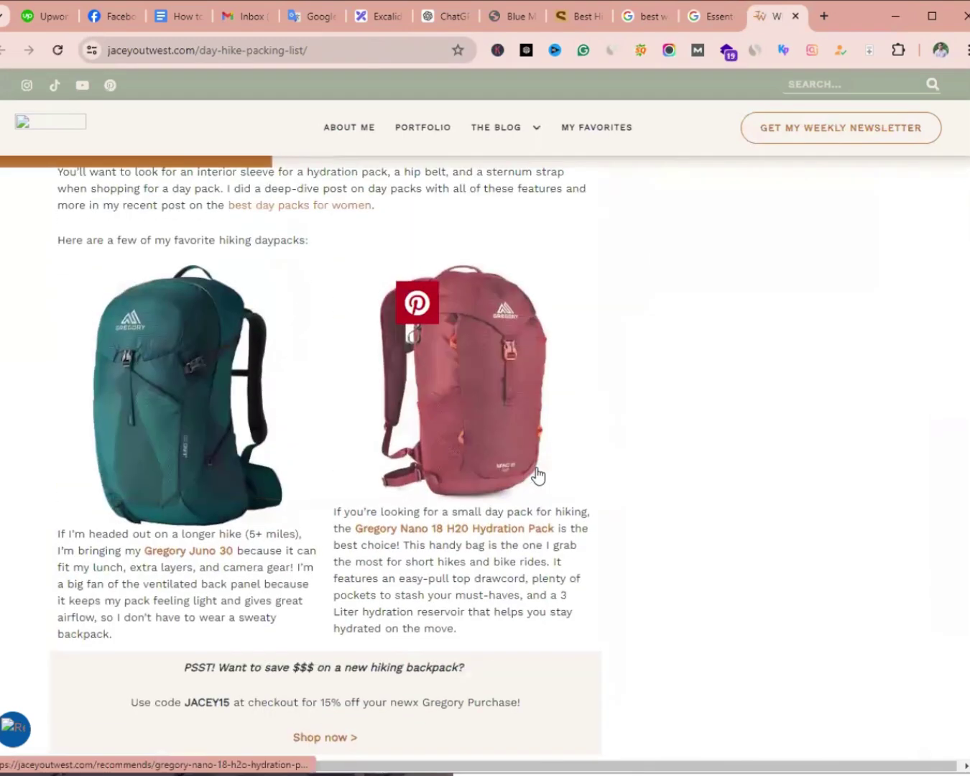
{"action": "scroll", "coordinate": [685, 230], "scroll_direction": "up", "scroll_amount": 15}
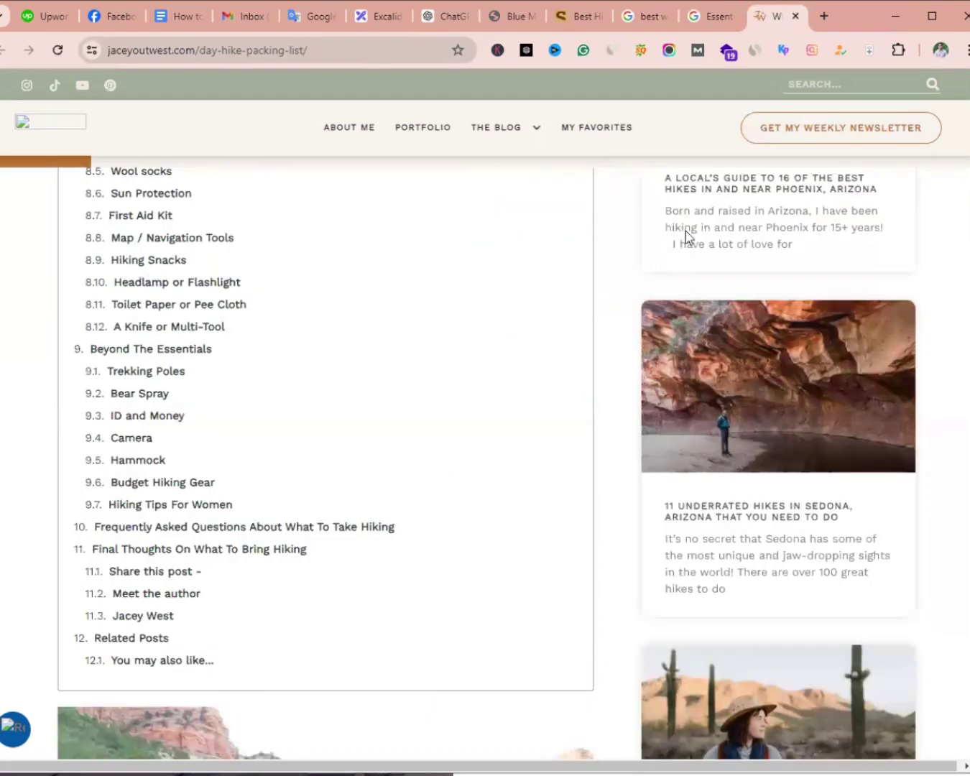
{"action": "left_click", "coordinate": [795, 16]}
Step: Close the gear checklist search results, check the AI Prompt slide in the presentation, and return to the keyword ideas in ChatGPT
{"action": "left_click", "coordinate": [700, 16]}
{"action": "left_click", "coordinate": [791, 14]}
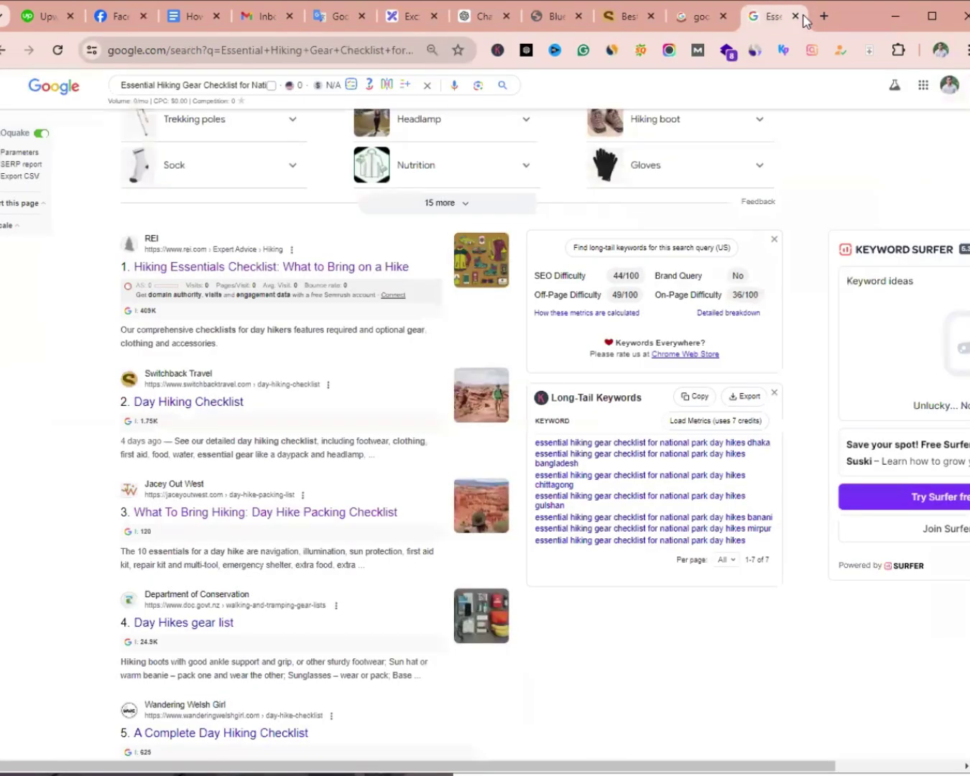
{"action": "left_click", "coordinate": [796, 16]}
{"action": "left_click", "coordinate": [603, 17]}
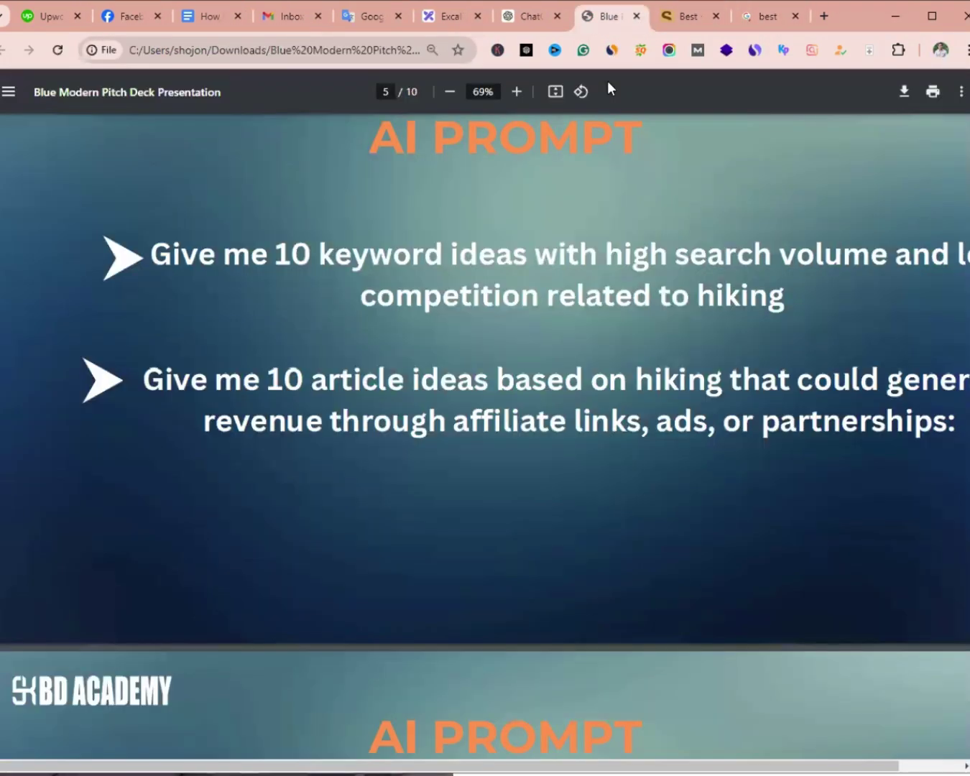
{"action": "left_click", "coordinate": [531, 18]}
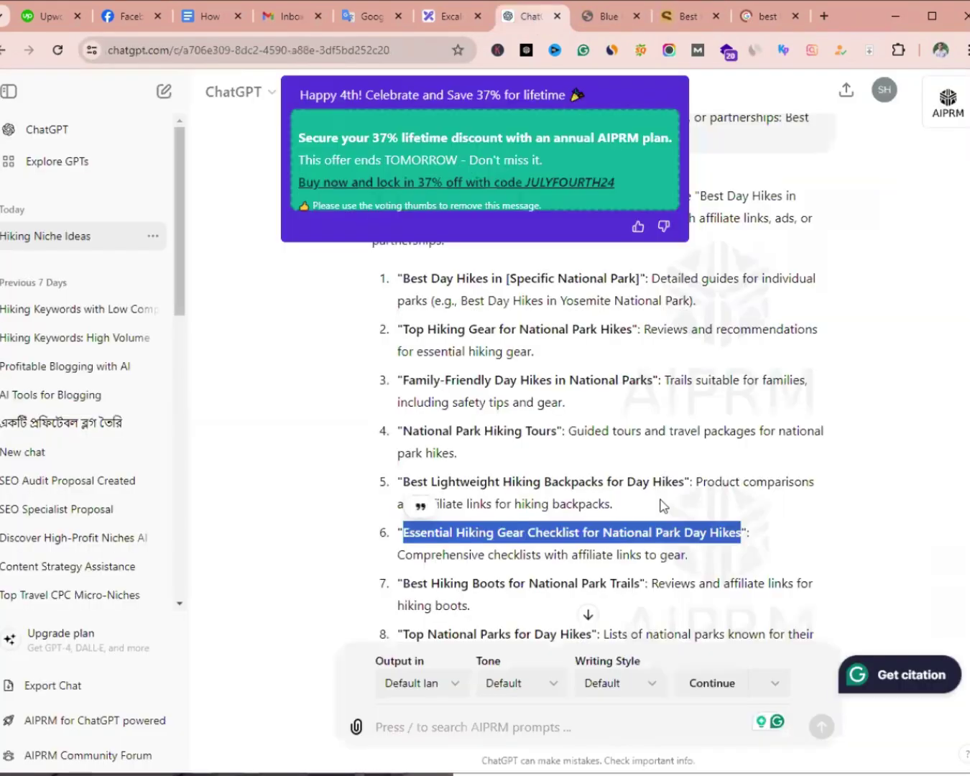
{"action": "scroll", "coordinate": [706, 505], "scroll_direction": "up", "scroll_amount": 2}
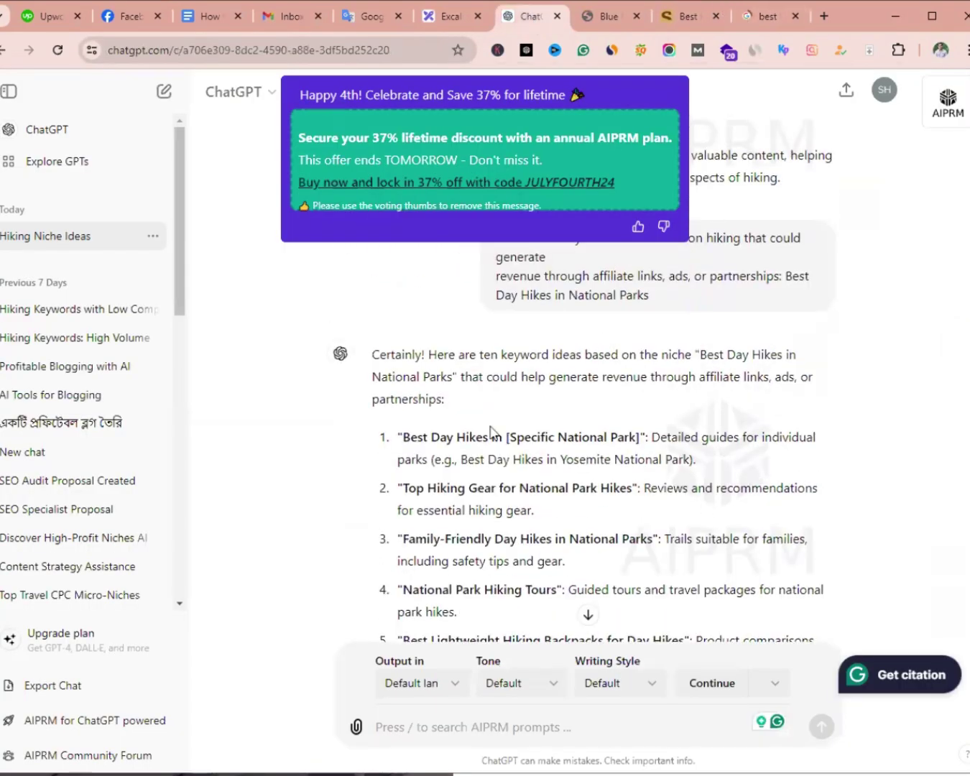
Step: Glance at the "best waterproof hiking boots" results, and search Google in a new tab for ChatGPT's keyword "Essential Hiking Gear Checklist for National Park Day Hikes"
{"action": "scroll", "coordinate": [865, 498], "scroll_direction": "down", "scroll_amount": 2}
{"action": "left_click_drag", "start_coordinate": [401, 529], "coordinate": [748, 529]}
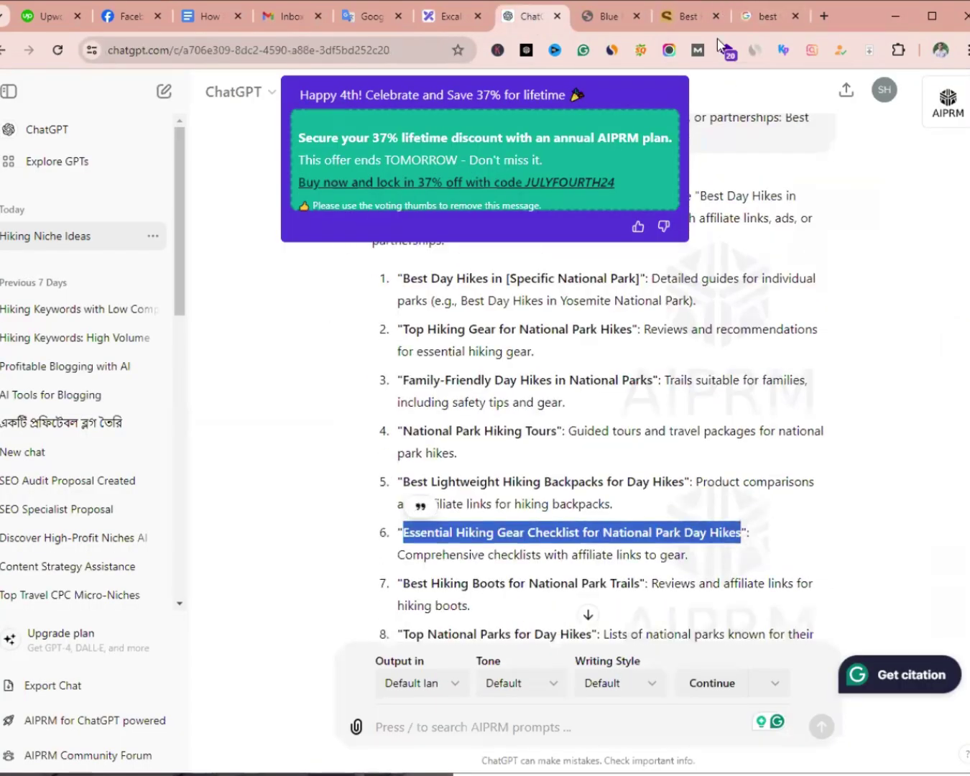
{"action": "left_click", "coordinate": [766, 16]}
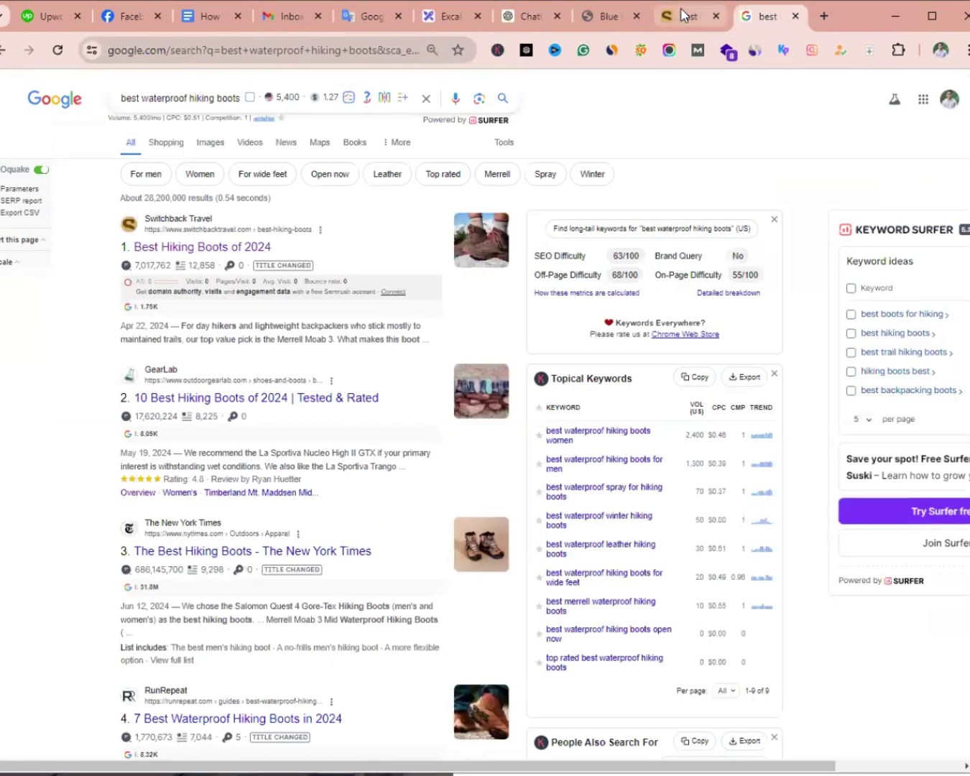
{"action": "left_click", "coordinate": [535, 19]}
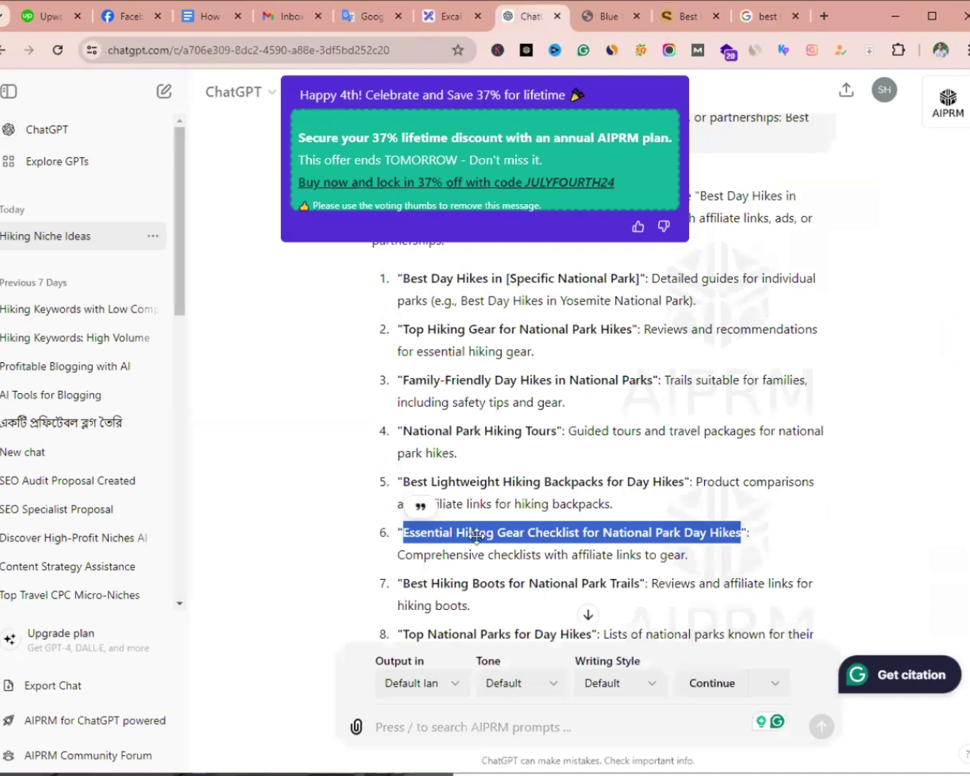
{"action": "right_click", "coordinate": [477, 535]}
{"action": "left_click", "coordinate": [589, 314]}
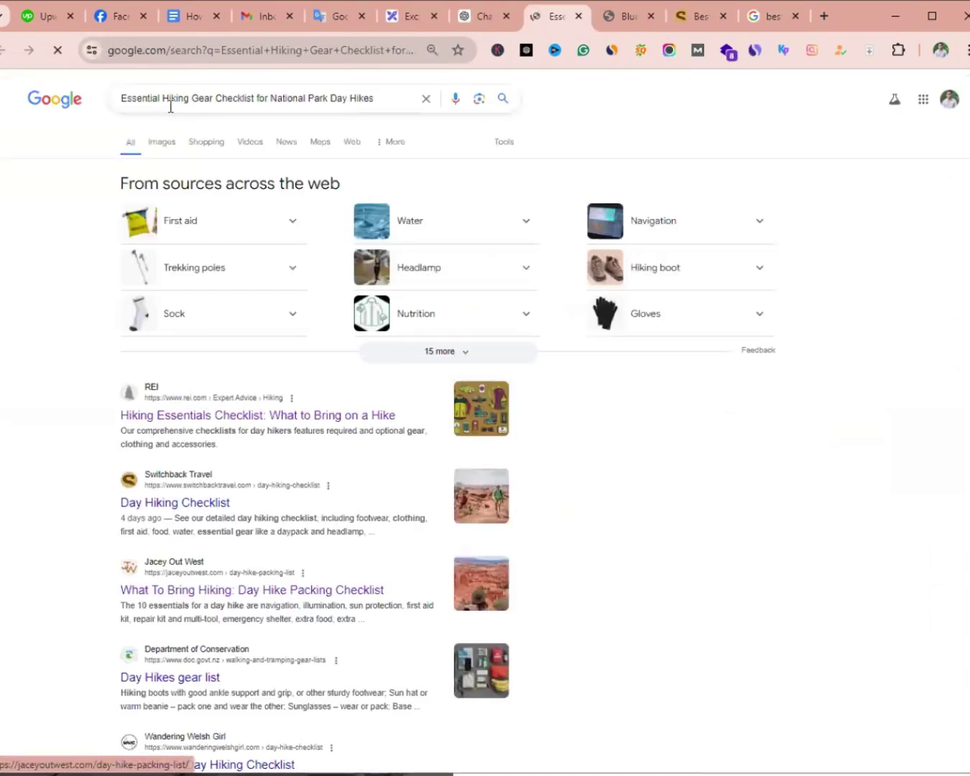
Step: Shorten the Google query to "Hiking Gear Checklist" and look over the suggested searches with their keyword metrics
{"action": "left_click_drag", "start_coordinate": [160, 92], "coordinate": [92, 93]}
{"action": "key", "text": "BackSpace"}
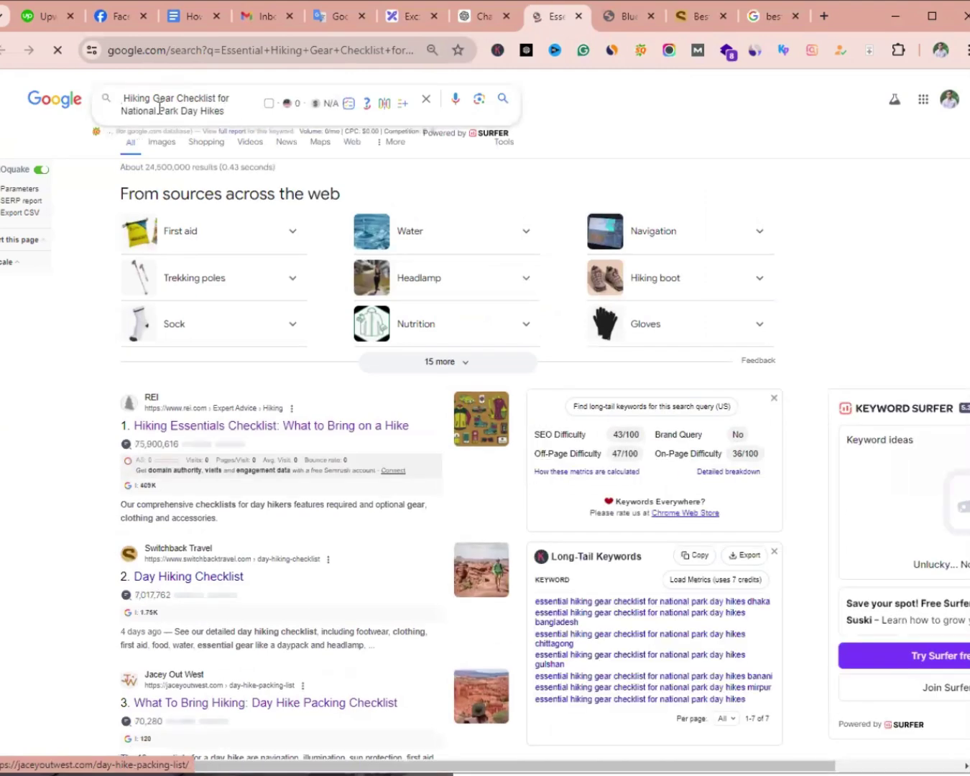
{"action": "left_click_drag", "start_coordinate": [201, 112], "coordinate": [241, 111]}
{"action": "key", "text": "BackSpace"}
{"action": "key", "text": "shift+Left"}
{"action": "key", "text": "shift+Left"}
{"action": "key", "text": "shift+Left"}
{"action": "key", "text": "BackSpace"}
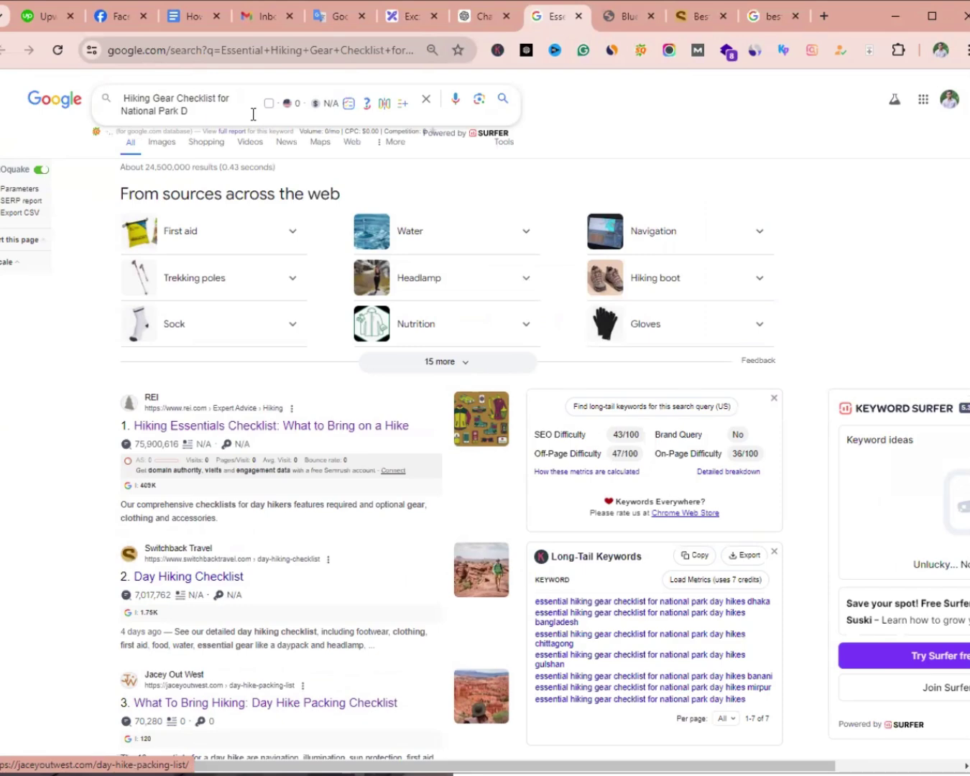
{"action": "key", "text": "BackSpace"}
{"action": "key", "text": "BackSpace"}
{"action": "key", "text": "BackSpace"}
{"action": "key", "text": "BackSpace"}
{"action": "key", "text": "BackSpace"}
{"action": "key", "text": "BackSpace"}
{"action": "key", "text": "BackSpace"}
{"action": "key", "text": "BackSpace"}
{"action": "key", "text": "BackSpace"}
{"action": "key", "text": "BackSpace"}
{"action": "key", "text": "BackSpace"}
{"action": "key", "text": "BackSpace"}
{"action": "key", "text": "BackSpace"}
{"action": "key", "text": "BackSpace"}
{"action": "key", "text": "BackSpace"}
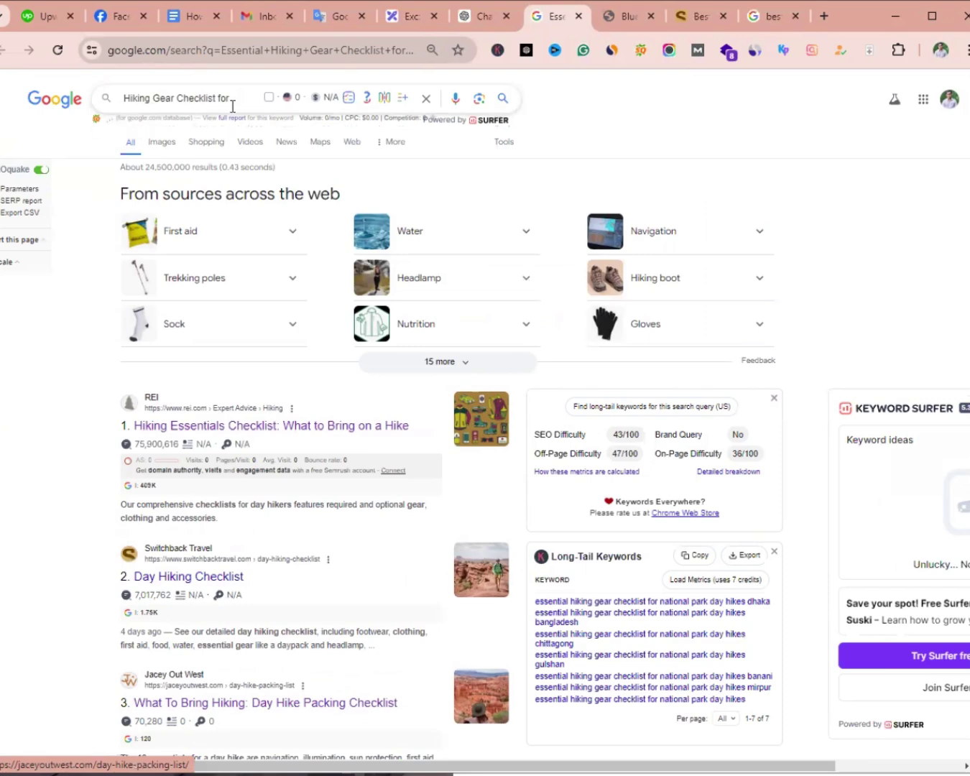
{"action": "key", "text": "BackSpace"}
{"action": "key", "text": "BackSpace"}
{"action": "key", "text": "BackSpace"}
{"action": "key", "text": "BackSpace"}
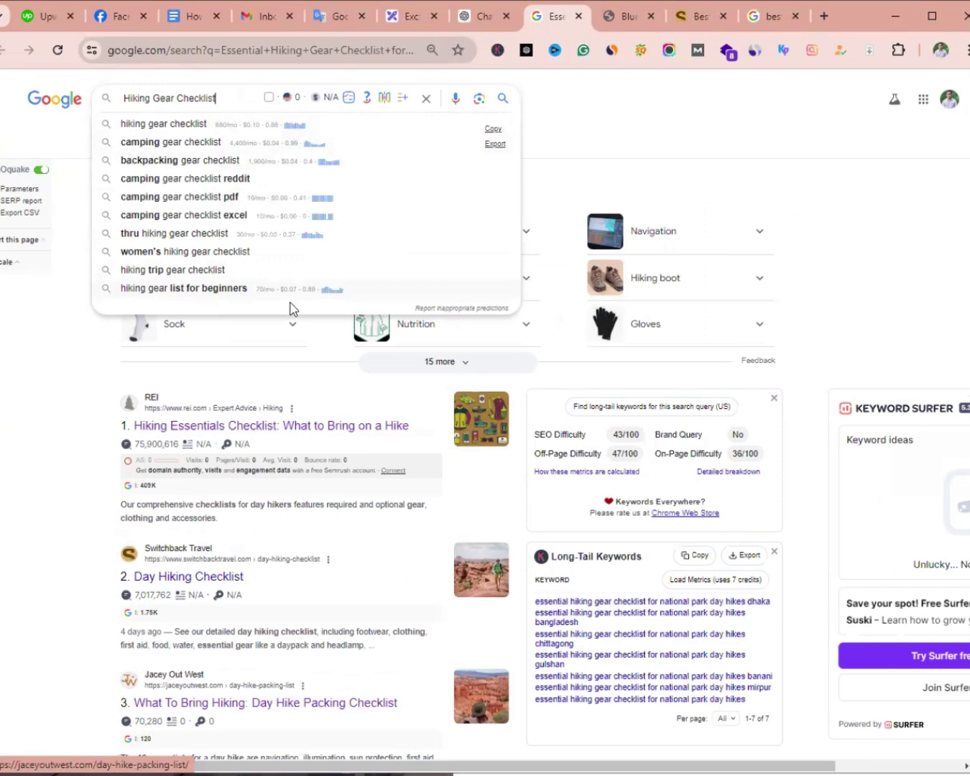
Step: Search for the suggested query "hiking gear list for beginners" and look over the ranking pages
{"action": "left_click", "coordinate": [243, 289]}
{"action": "scroll", "coordinate": [237, 399], "scroll_direction": "down", "scroll_amount": 3}
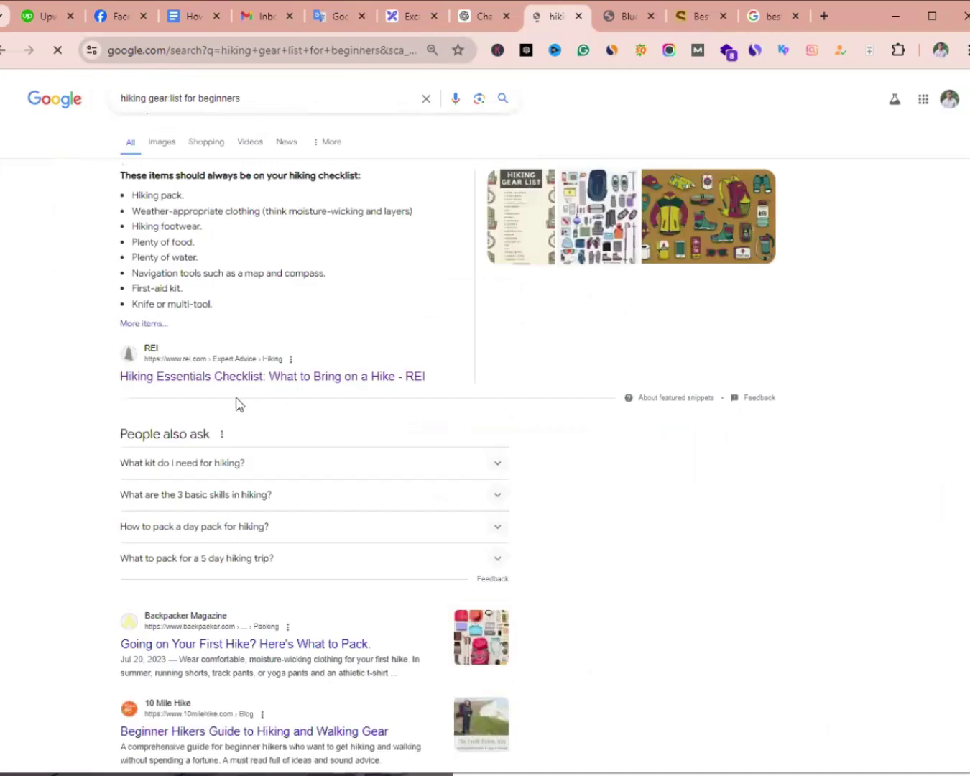
{"action": "scroll", "coordinate": [319, 437], "scroll_direction": "down", "scroll_amount": 4}
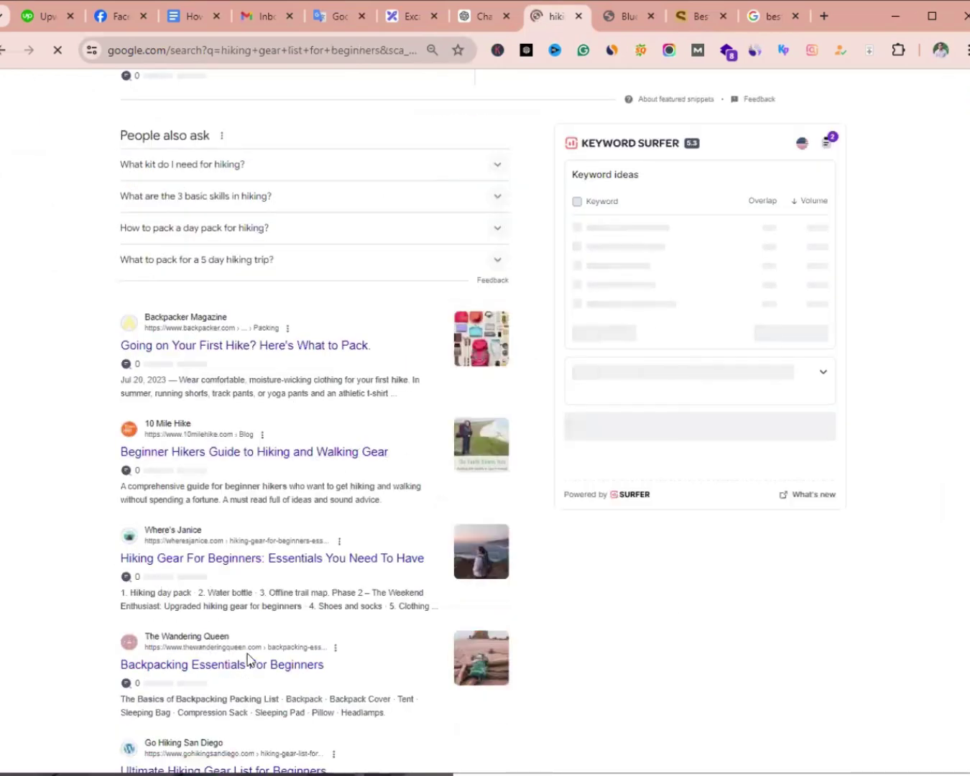
{"action": "scroll", "coordinate": [231, 658], "scroll_direction": "down", "scroll_amount": 1}
{"action": "scroll", "coordinate": [263, 554], "scroll_direction": "up", "scroll_amount": 5}
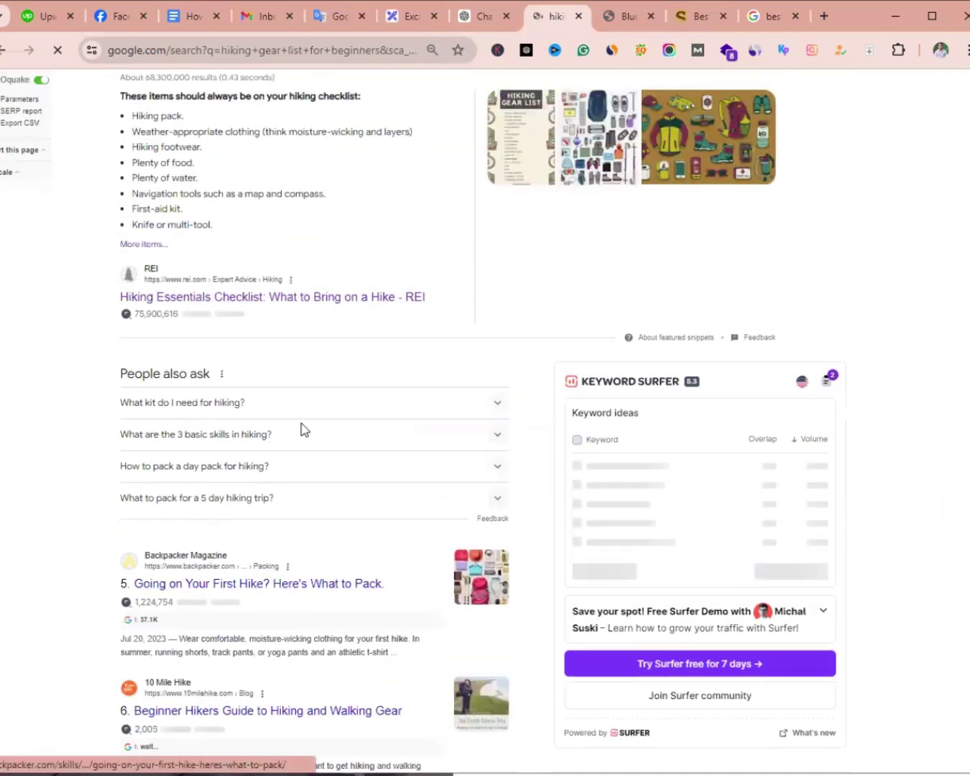
Step: Copy "Essential Hiking Gear Checklist for National Park Day Hikes" from ChatGPT's keyword ideas into Notepad, one blank line below the niche
{"action": "left_click", "coordinate": [479, 16]}
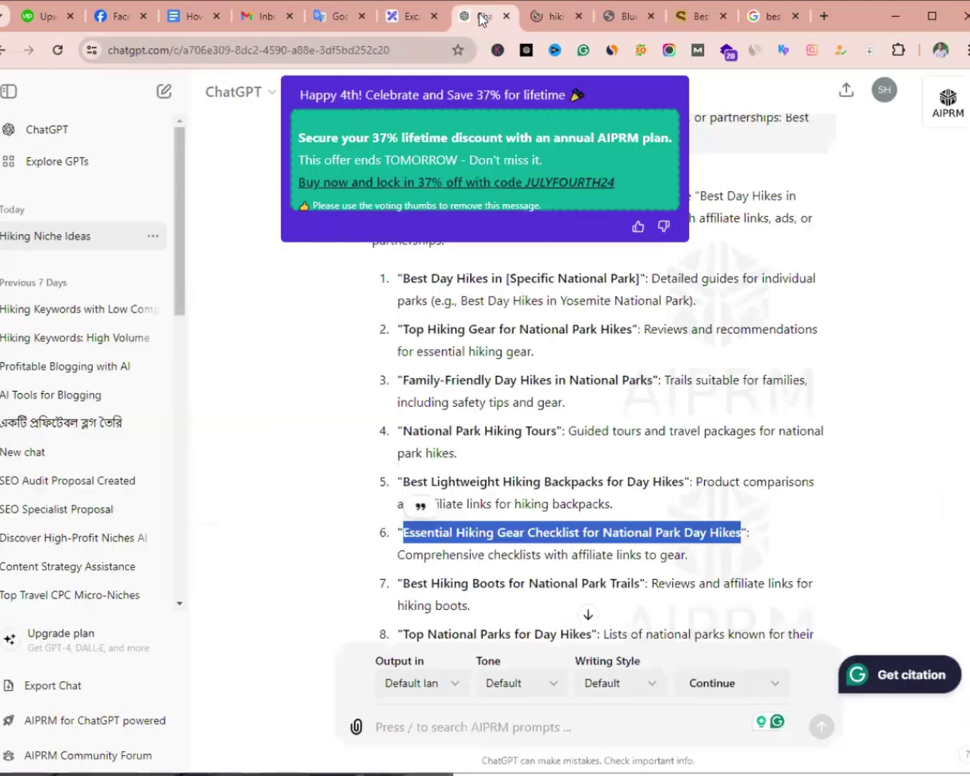
{"action": "left_click", "coordinate": [836, 427]}
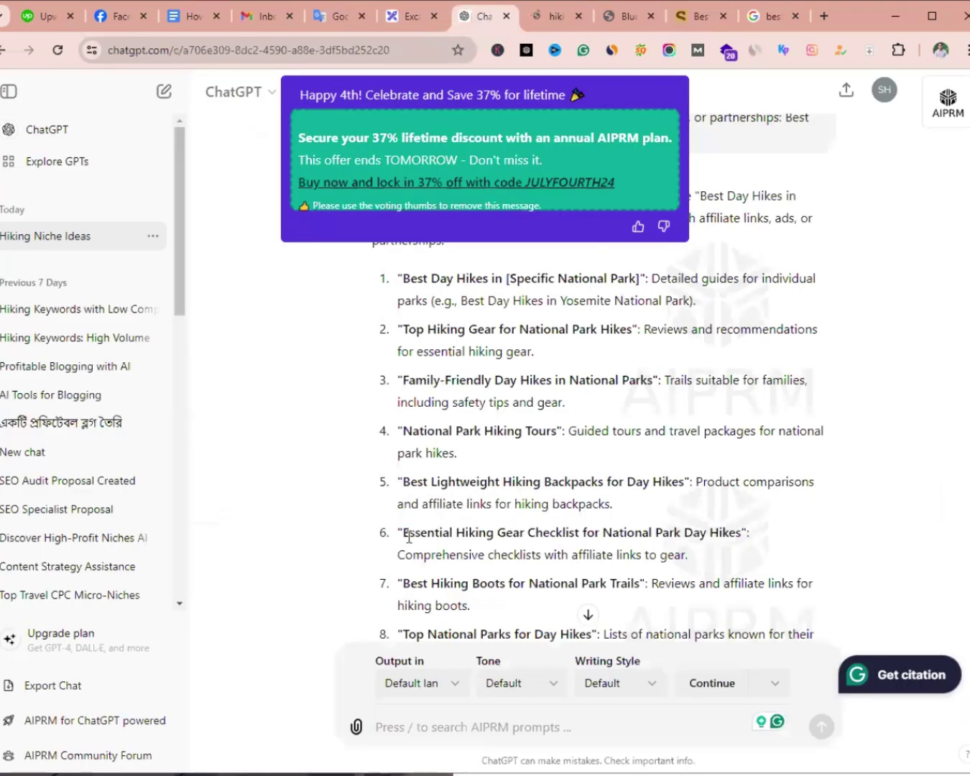
{"action": "left_click_drag", "start_coordinate": [406, 534], "coordinate": [744, 534]}
{"action": "key", "text": "ctrl+c"}
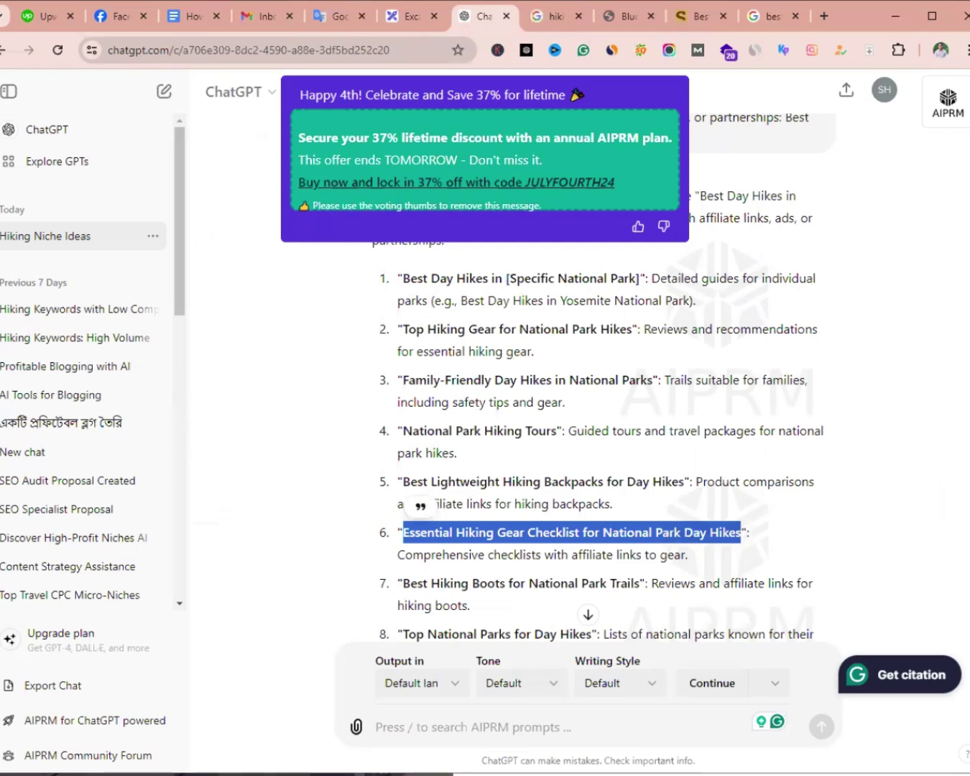
{"action": "key", "text": "alt+Tab"}
{"action": "left_click", "coordinate": [735, 530]}
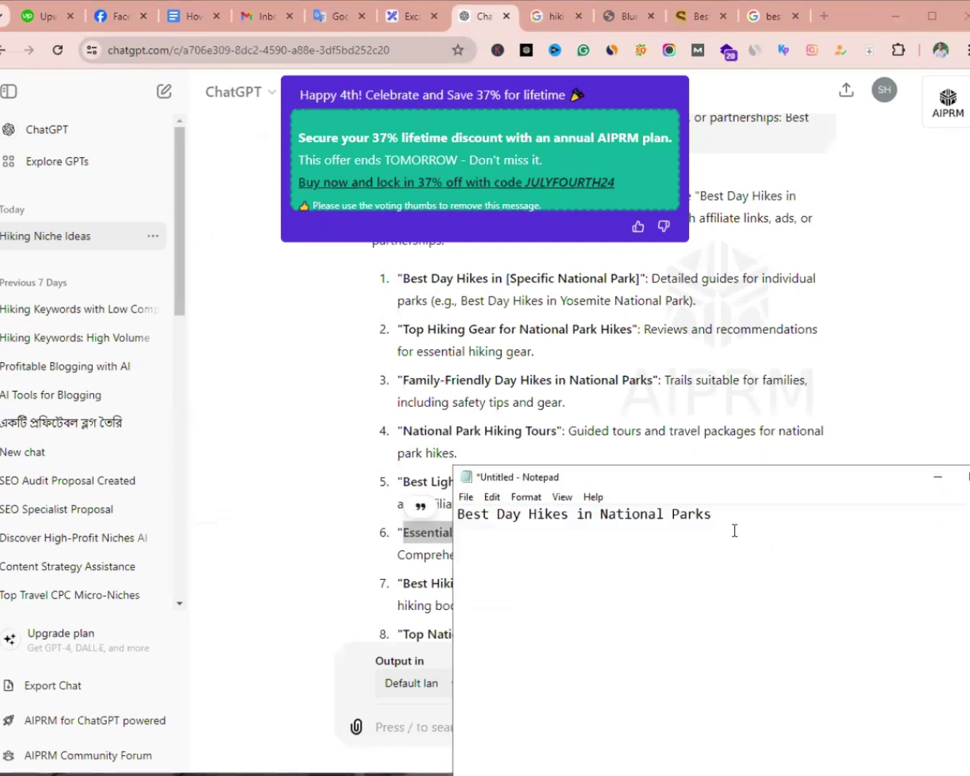
{"action": "key", "text": "Return"}
{"action": "key", "text": "Return"}
{"action": "key", "text": "ctrl+v"}
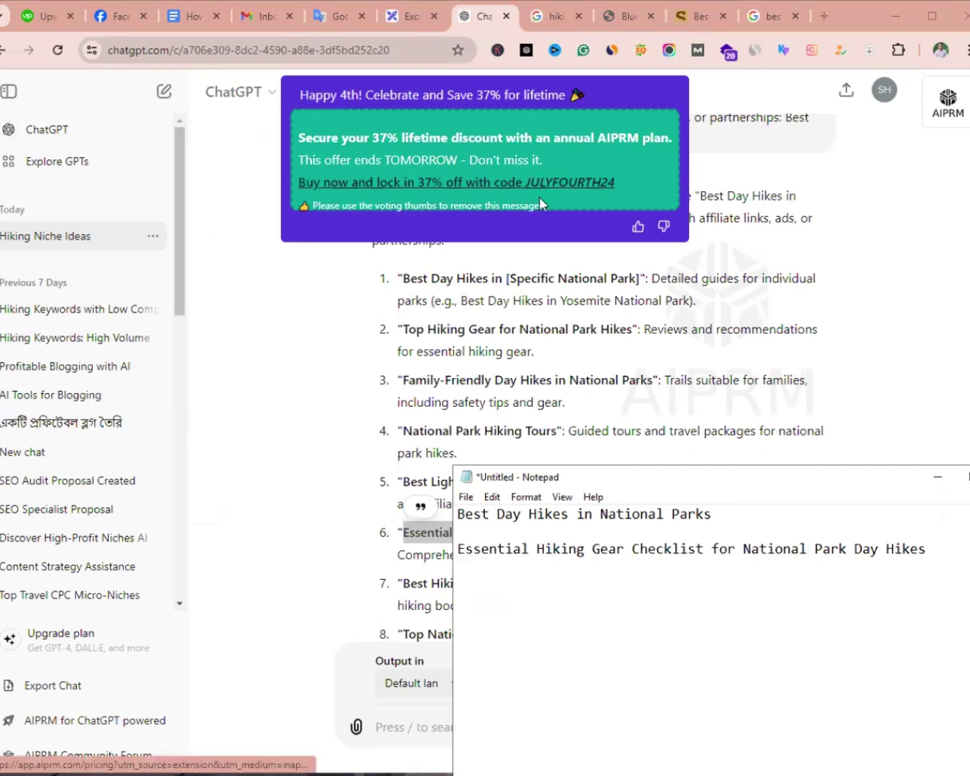
Step: Open the pitch deck presentation and examine the four human-done tasks listed on the Before Blogging slide
{"action": "left_click", "coordinate": [625, 16]}
{"action": "scroll", "coordinate": [670, 486], "scroll_direction": "down", "scroll_amount": 5}
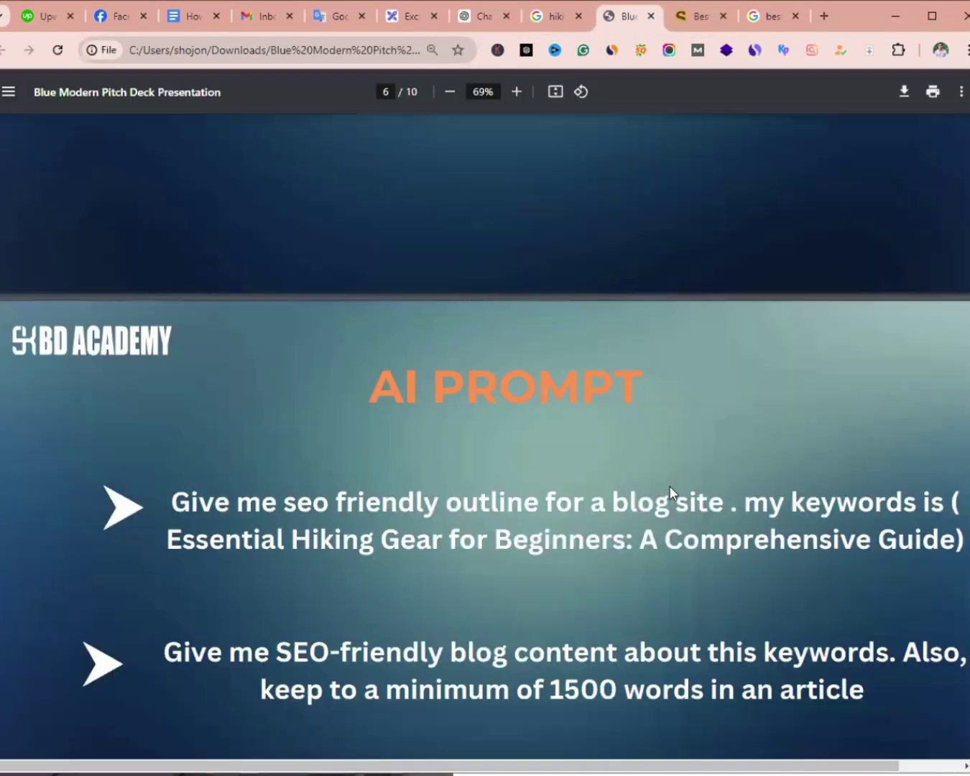
{"action": "scroll", "coordinate": [598, 470], "scroll_direction": "down", "scroll_amount": 2}
{"action": "scroll", "coordinate": [594, 369], "scroll_direction": "up", "scroll_amount": 15}
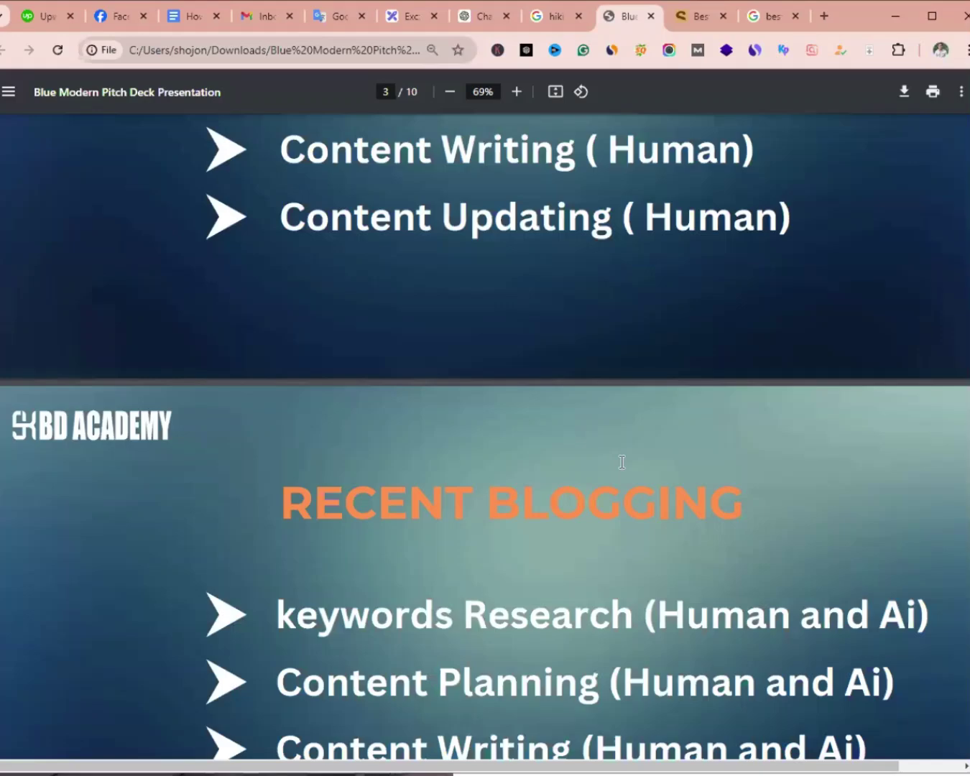
{"action": "scroll", "coordinate": [626, 489], "scroll_direction": "down", "scroll_amount": 1}
{"action": "scroll", "coordinate": [595, 450], "scroll_direction": "up", "scroll_amount": 5}
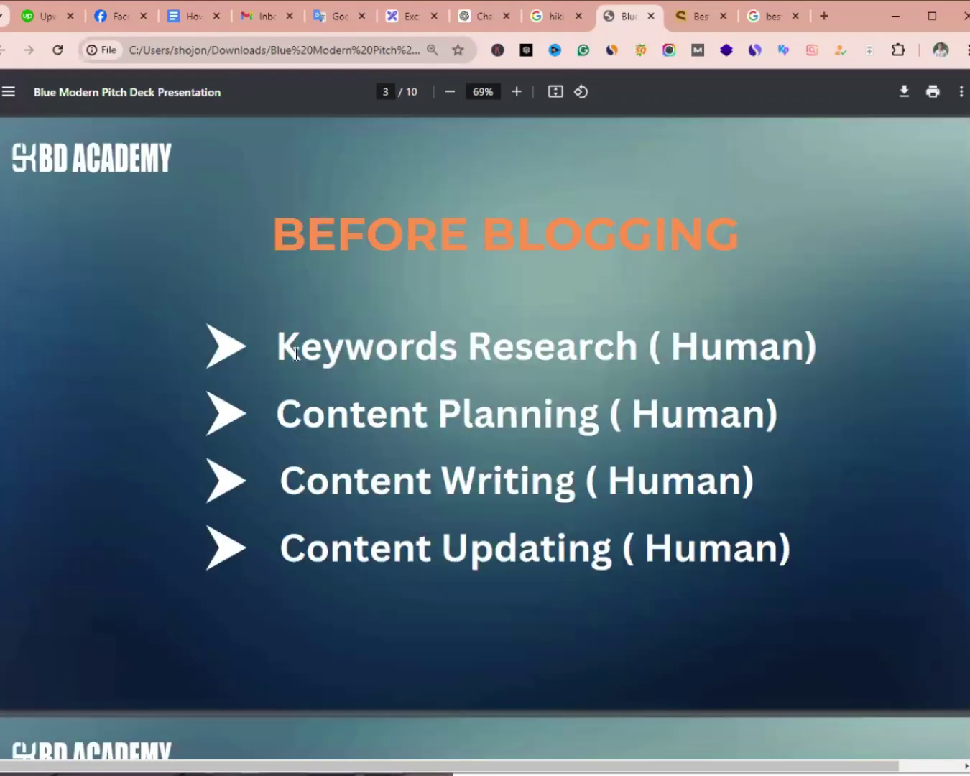
{"action": "left_click_drag", "start_coordinate": [286, 356], "coordinate": [578, 356]}
{"action": "left_click_drag", "start_coordinate": [329, 419], "coordinate": [591, 420]}
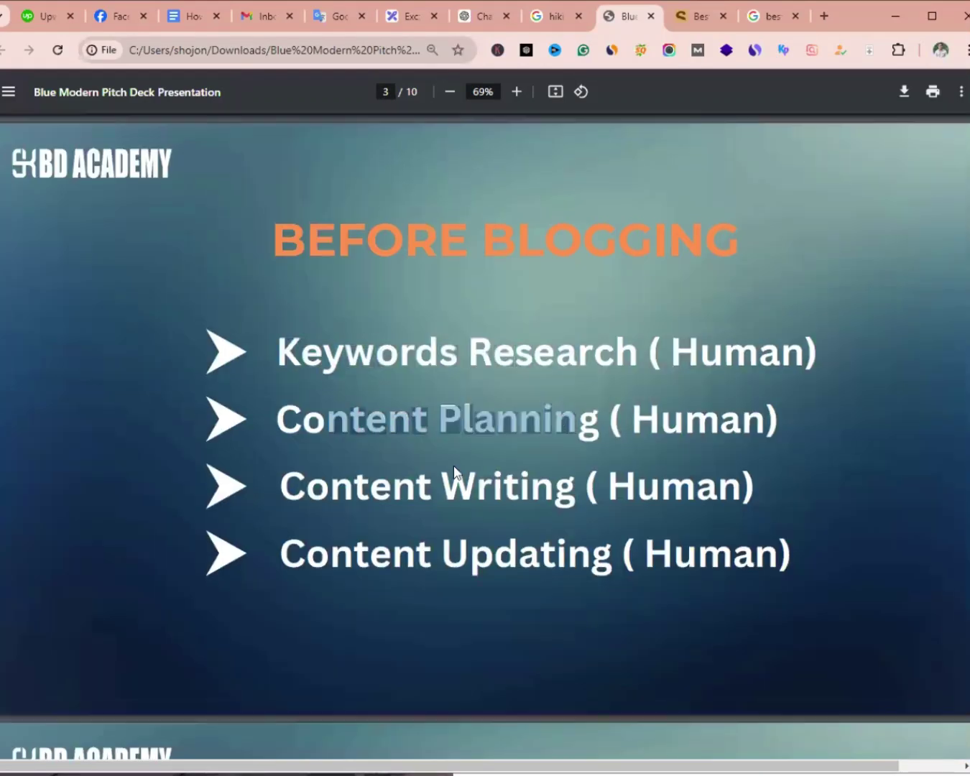
{"action": "left_click_drag", "start_coordinate": [356, 486], "coordinate": [559, 488]}
{"action": "left_click_drag", "start_coordinate": [320, 544], "coordinate": [667, 566]}
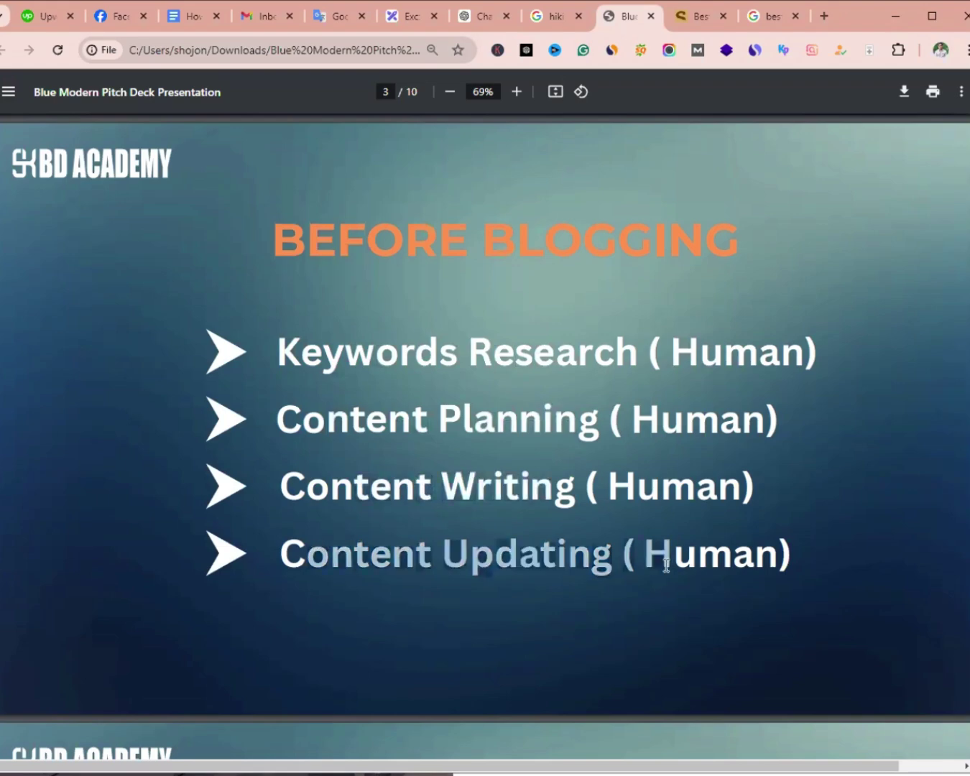
Step: Review the hiking niche list and the ten keyword ideas in the ChatGPT conversation, focusing on the gear checklist keyword
{"action": "left_click", "coordinate": [489, 16]}
{"action": "scroll", "coordinate": [741, 435], "scroll_direction": "up", "scroll_amount": 5}
{"action": "scroll", "coordinate": [740, 436], "scroll_direction": "down", "scroll_amount": 5}
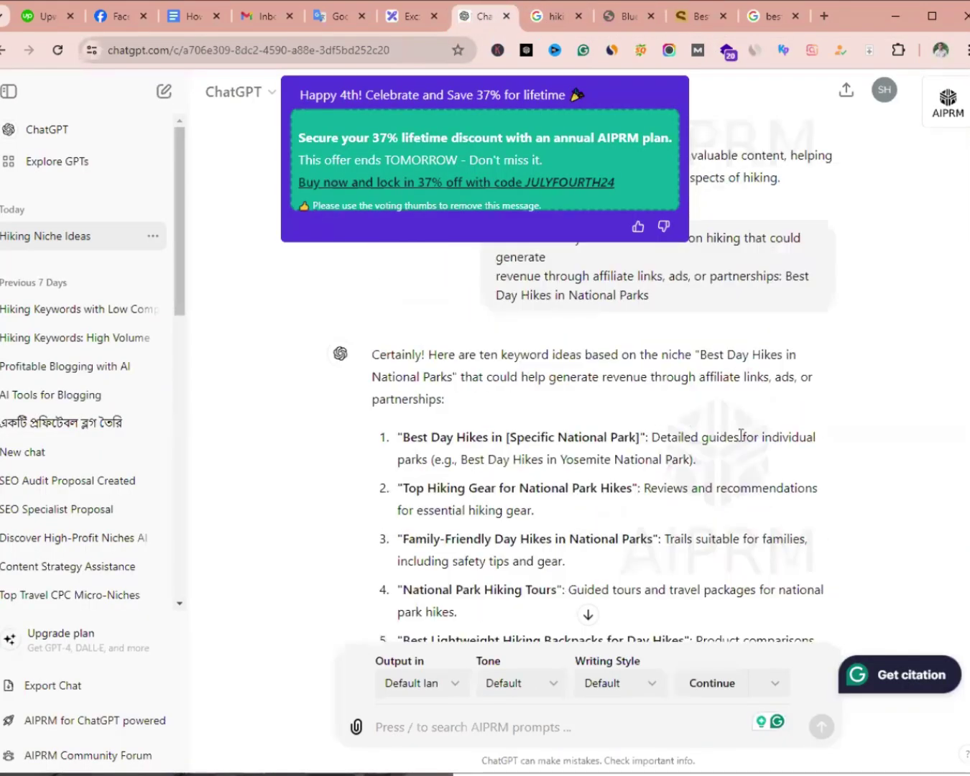
{"action": "scroll", "coordinate": [741, 434], "scroll_direction": "up", "scroll_amount": 10}
{"action": "scroll", "coordinate": [741, 436], "scroll_direction": "up", "scroll_amount": 1}
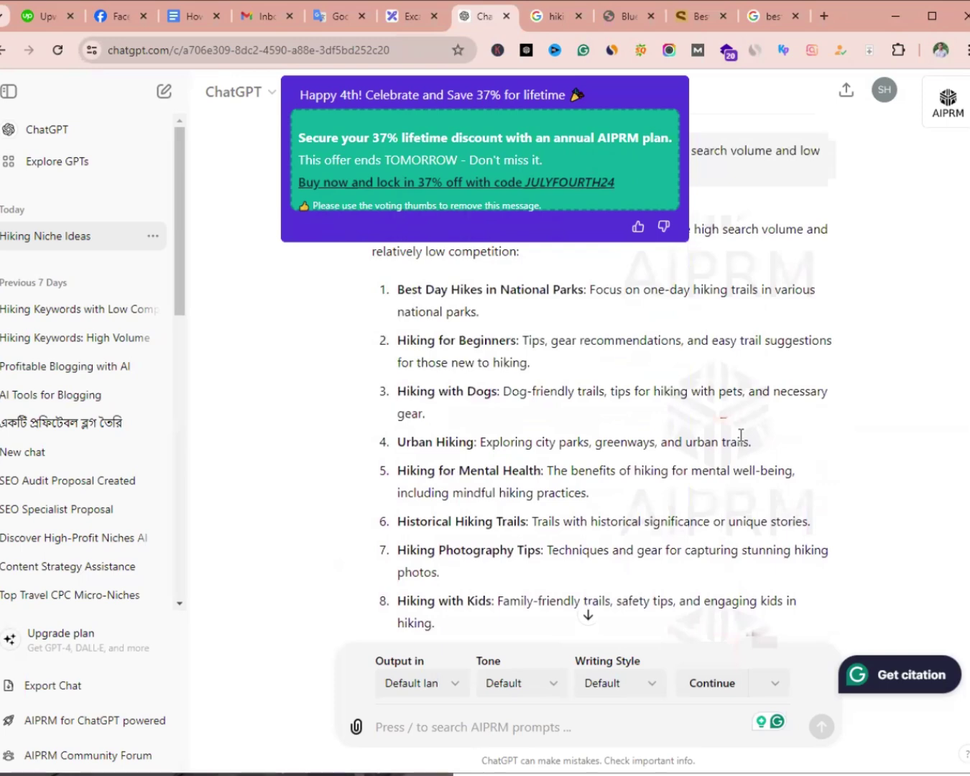
{"action": "scroll", "coordinate": [741, 436], "scroll_direction": "down", "scroll_amount": 8}
{"action": "left_click_drag", "start_coordinate": [741, 502], "coordinate": [404, 503]}
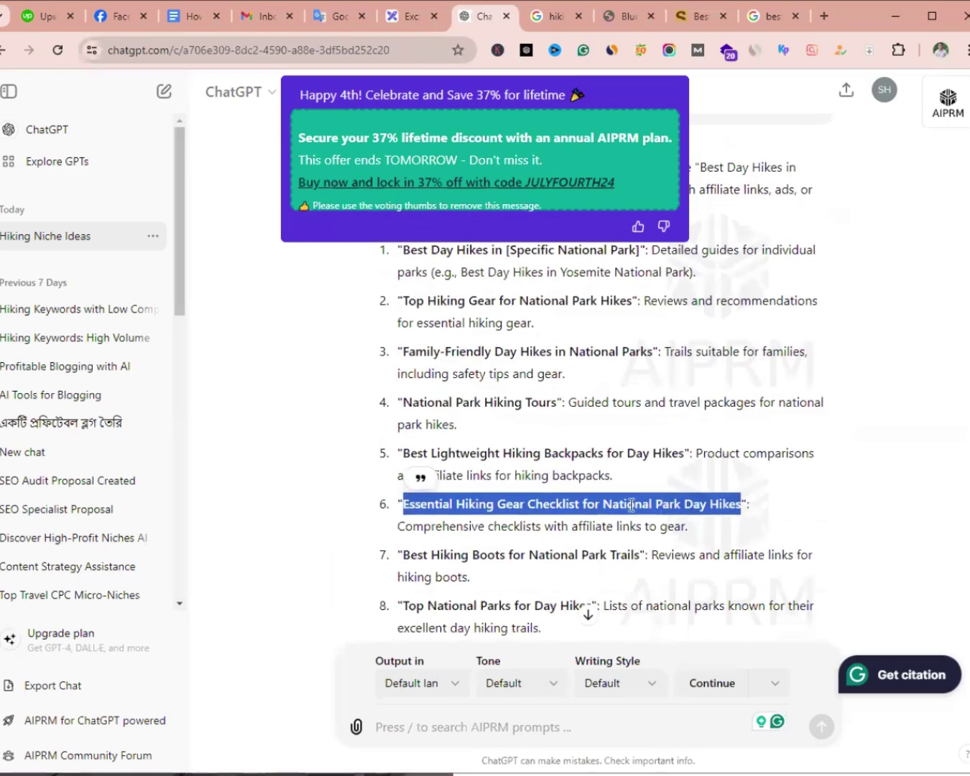
{"action": "scroll", "coordinate": [630, 505], "scroll_direction": "down", "scroll_amount": 3}
{"action": "left_click", "coordinate": [892, 427]}
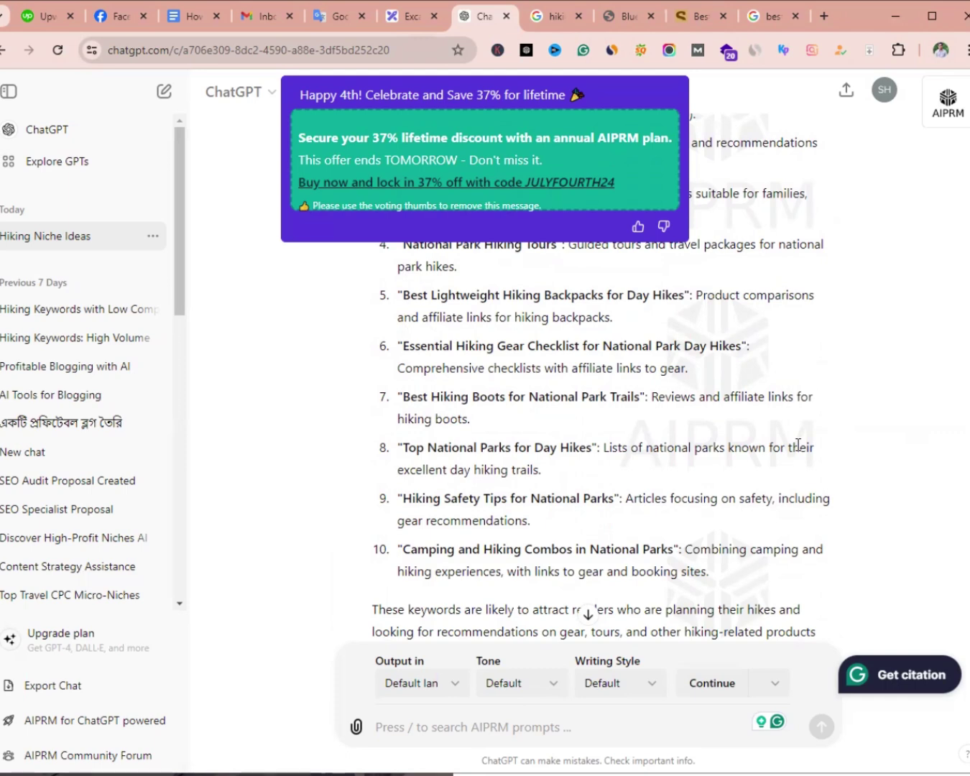
{"action": "scroll", "coordinate": [760, 474], "scroll_direction": "down", "scroll_amount": 2}
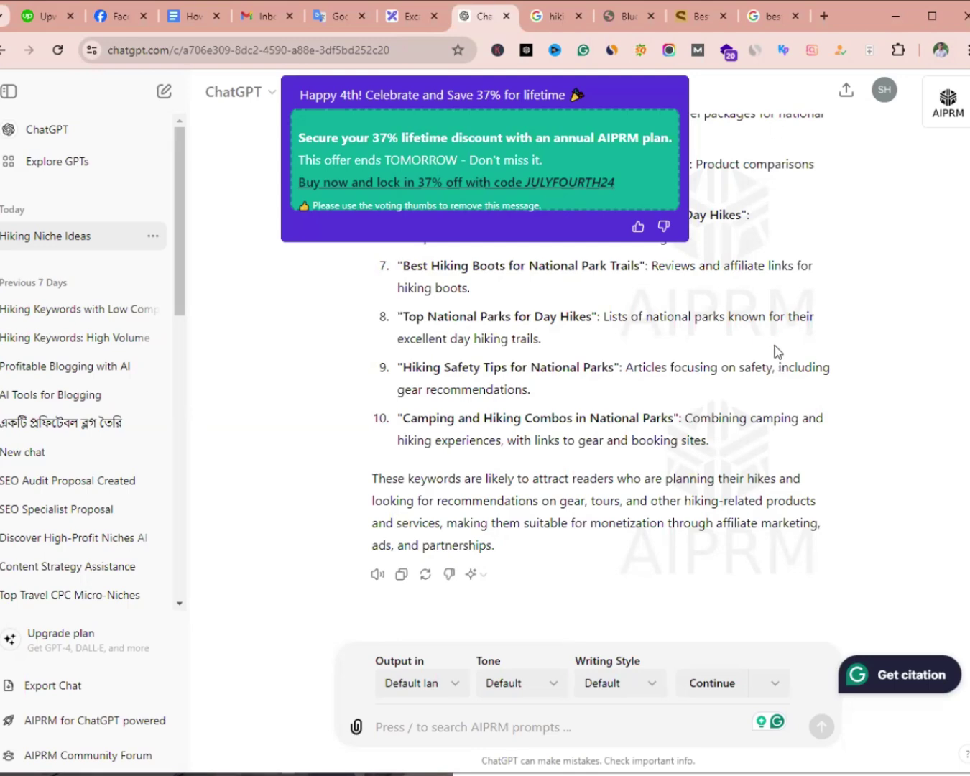
{"action": "scroll", "coordinate": [727, 253], "scroll_direction": "up", "scroll_amount": 3}
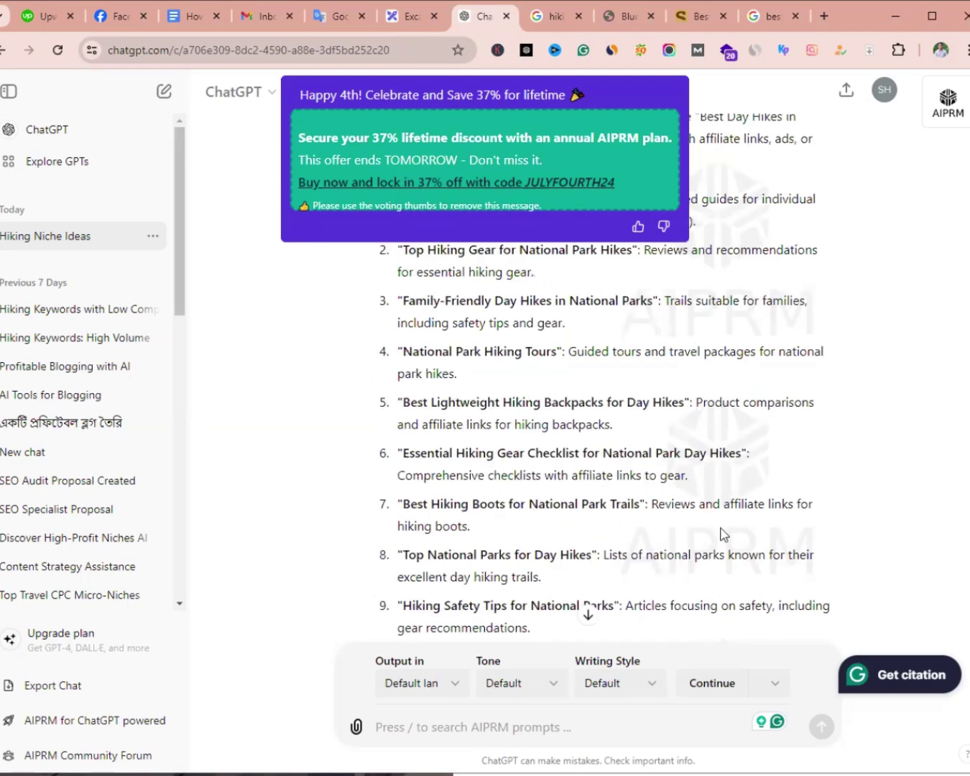
{"action": "scroll", "coordinate": [727, 254], "scroll_direction": "down", "scroll_amount": 3}
Step: Check the saved keyword in Notepad, and copy the SEO-friendly outline prompt from the presentation's AI Prompt slide
{"action": "key", "text": "alt+Tab"}
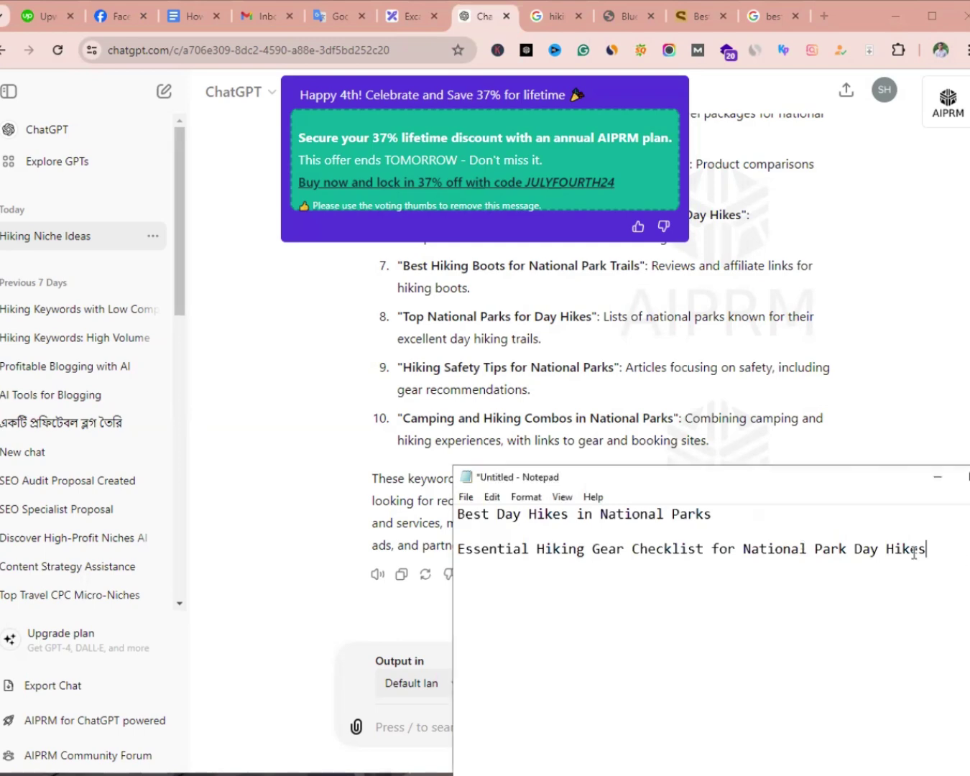
{"action": "left_click_drag", "start_coordinate": [927, 549], "coordinate": [430, 554]}
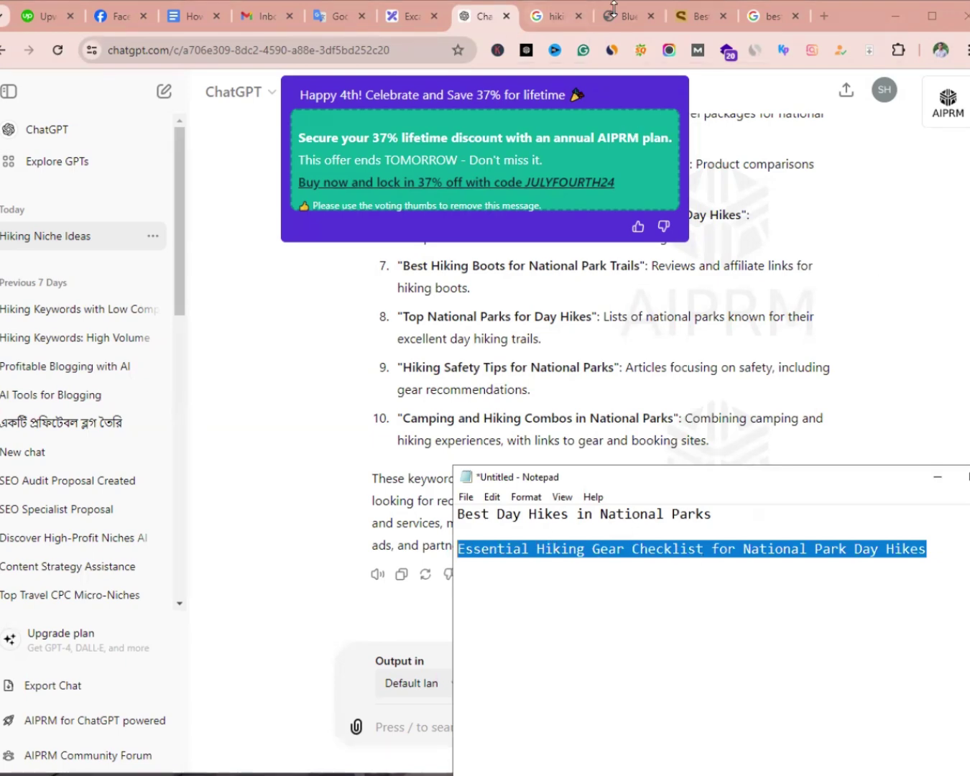
{"action": "left_click", "coordinate": [622, 32]}
{"action": "left_click", "coordinate": [620, 14]}
{"action": "scroll", "coordinate": [752, 496], "scroll_direction": "down", "scroll_amount": 15}
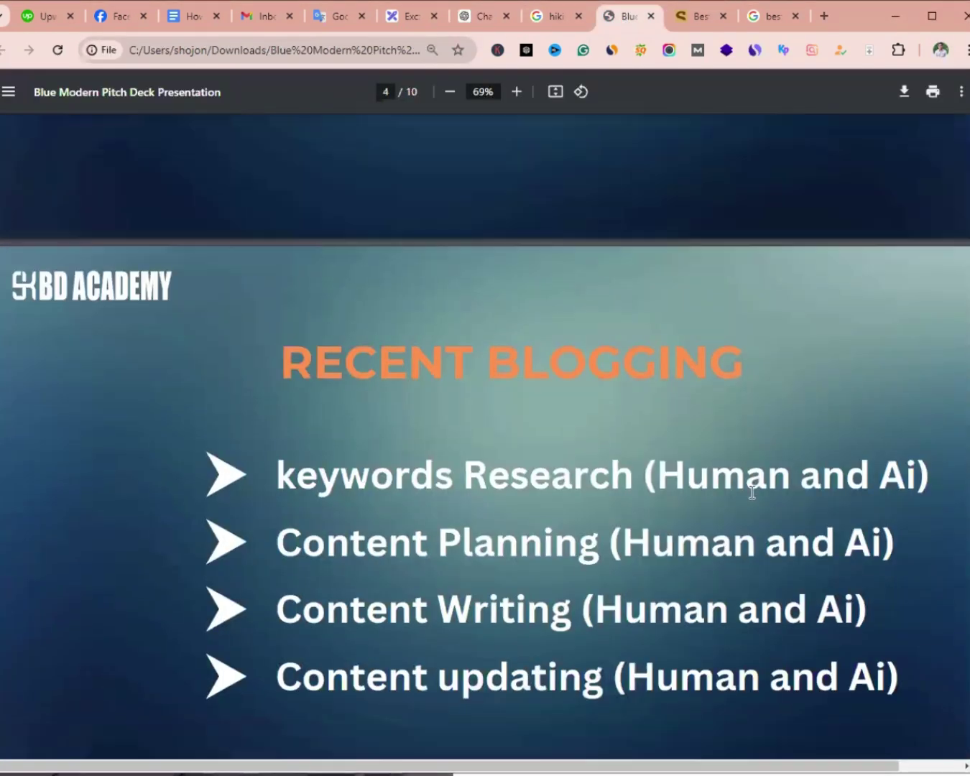
{"action": "scroll", "coordinate": [759, 503], "scroll_direction": "down", "scroll_amount": 5}
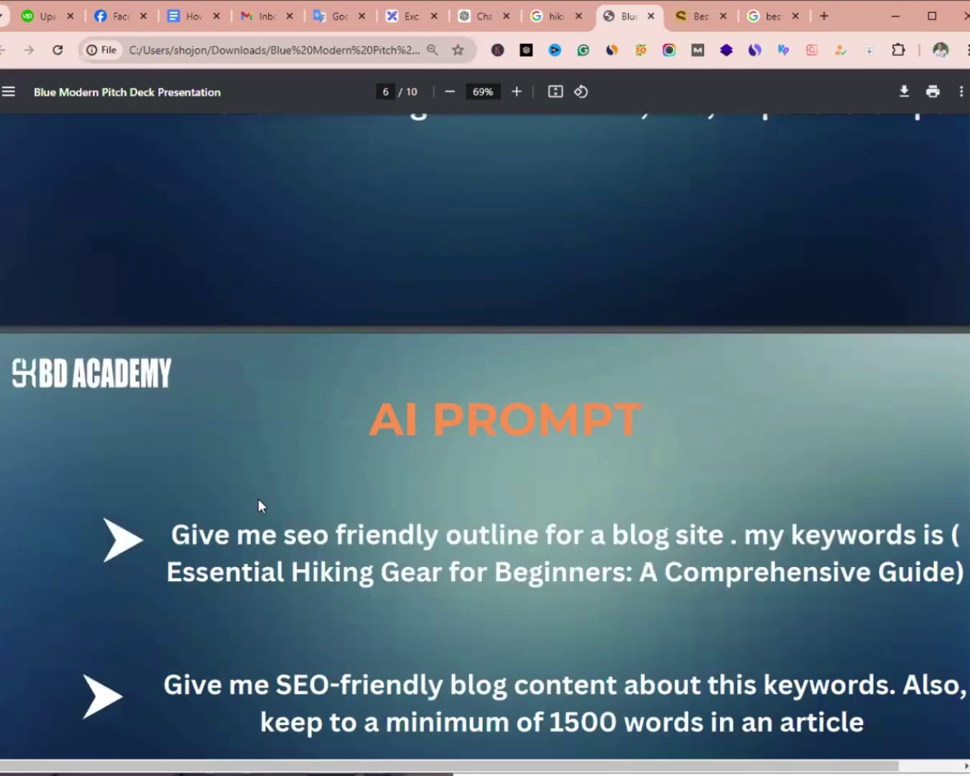
{"action": "left_click_drag", "start_coordinate": [174, 535], "coordinate": [961, 574]}
{"action": "key", "text": "ctrl+c"}
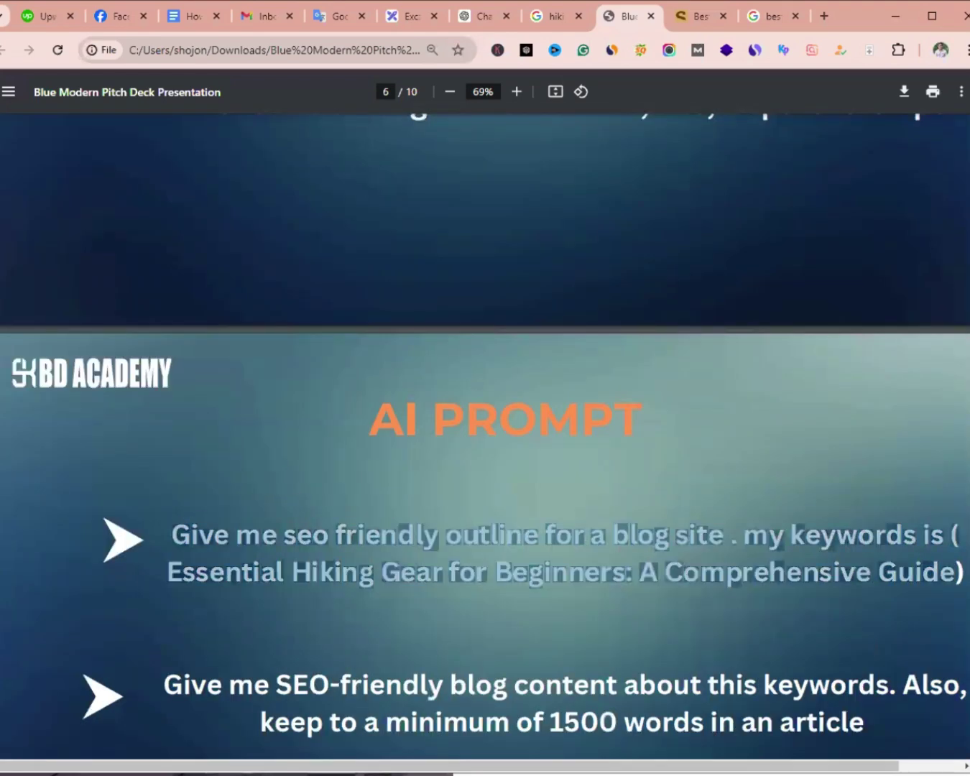
Step: Paste the SEO-friendly outline prompt into Notepad on new lines between the niche and the gear checklist keyword
{"action": "left_click", "coordinate": [556, 775]}
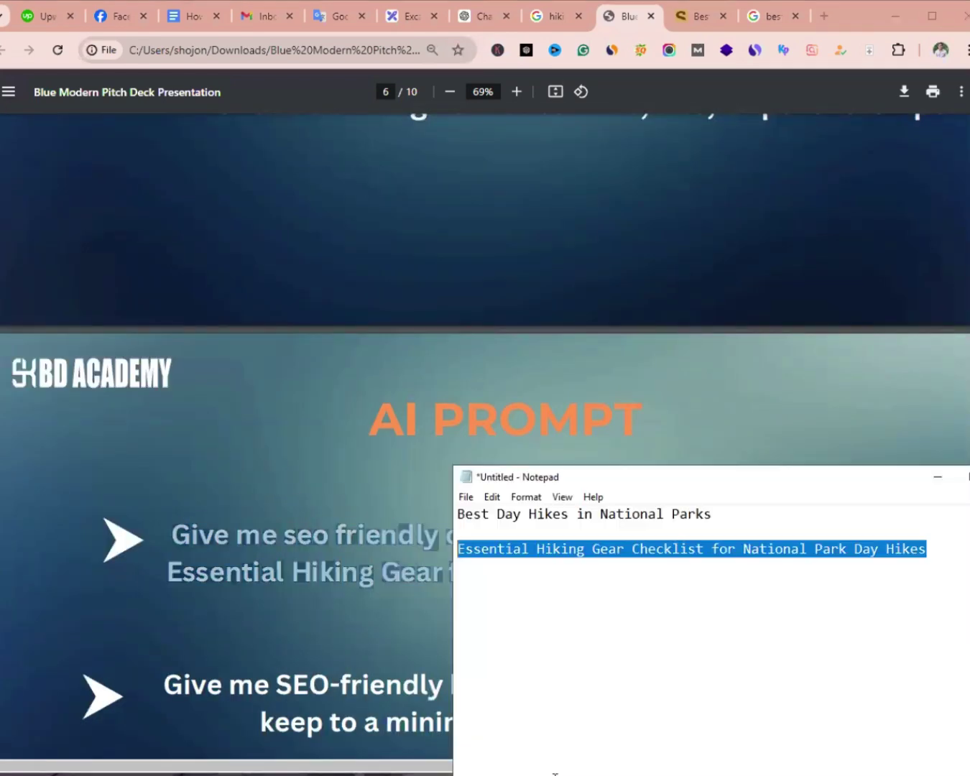
{"action": "left_click", "coordinate": [756, 514]}
{"action": "key", "text": "Return"}
{"action": "key", "text": "Return"}
{"action": "key", "text": "Return"}
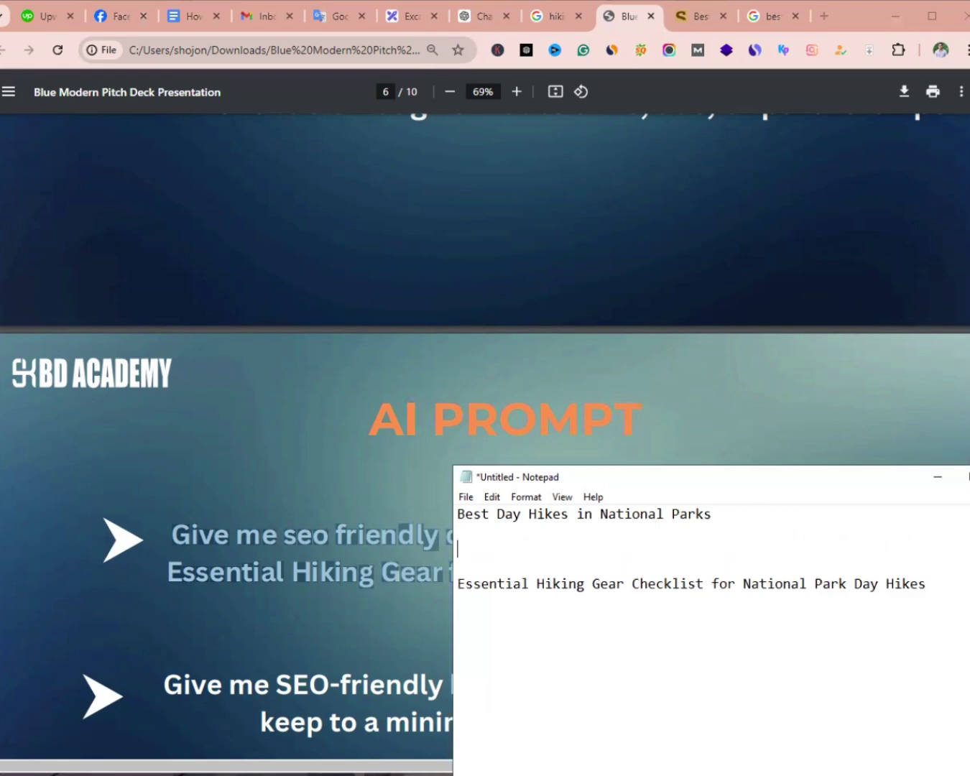
{"action": "key", "text": "ctrl+v"}
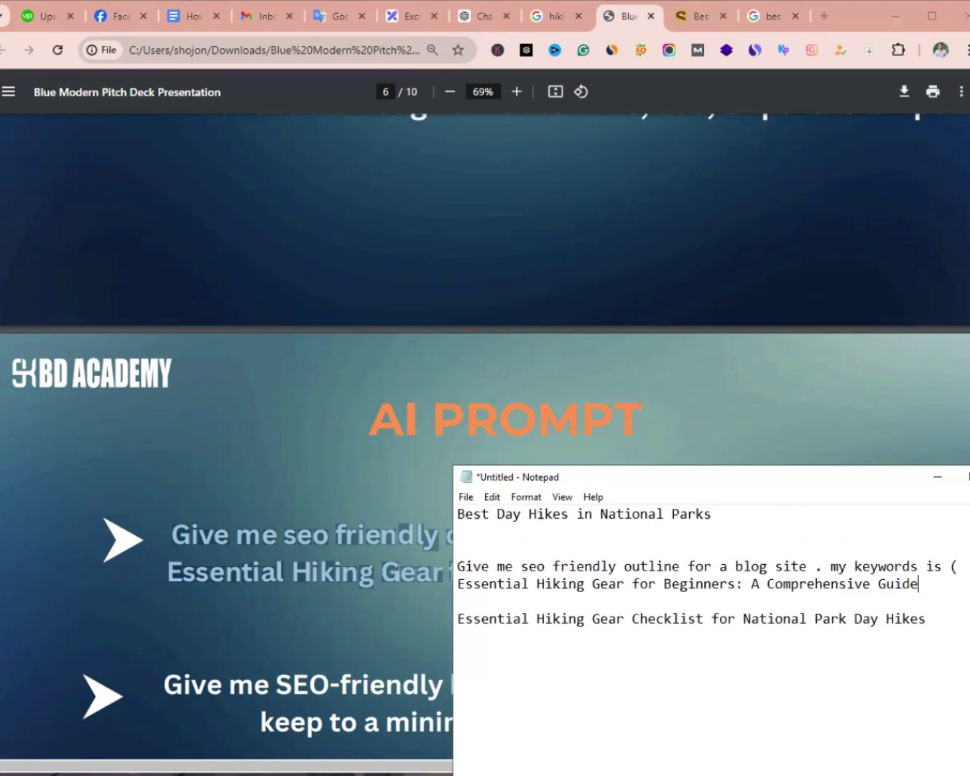
Step: Replace the sample keyword in Notepad's outline prompt with "Essential Hiking Gear Checklist for National Park Day Hikes", ending with a closing parenthesis
{"action": "left_click_drag", "start_coordinate": [931, 622], "coordinate": [447, 624]}
{"action": "key", "text": "ctrl+c"}
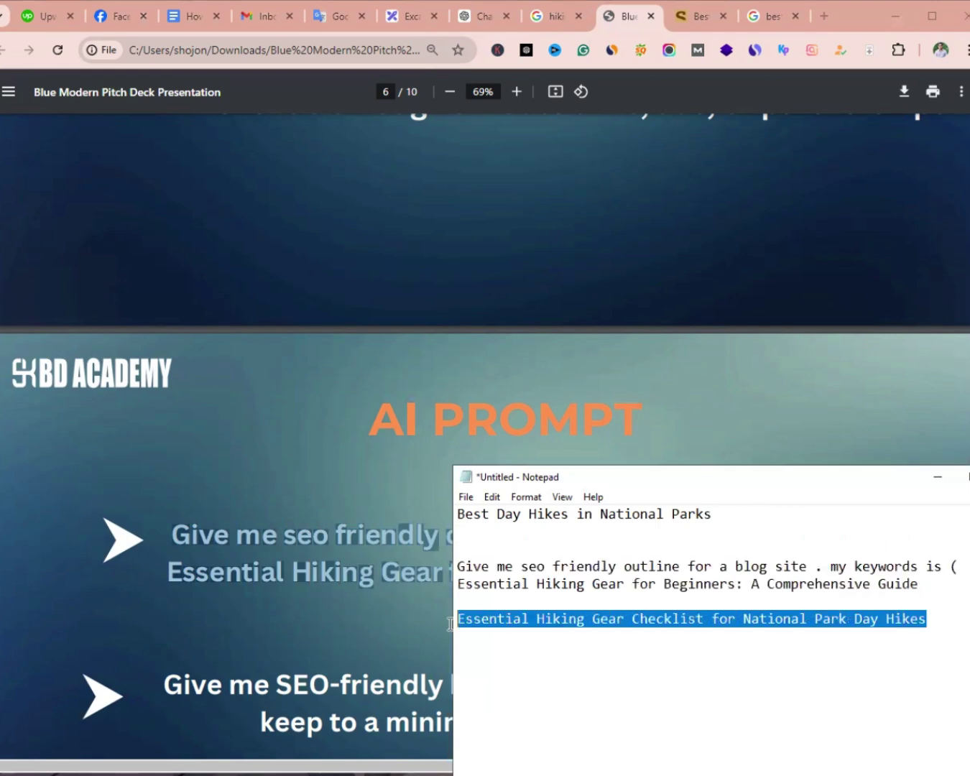
{"action": "left_click", "coordinate": [963, 568]}
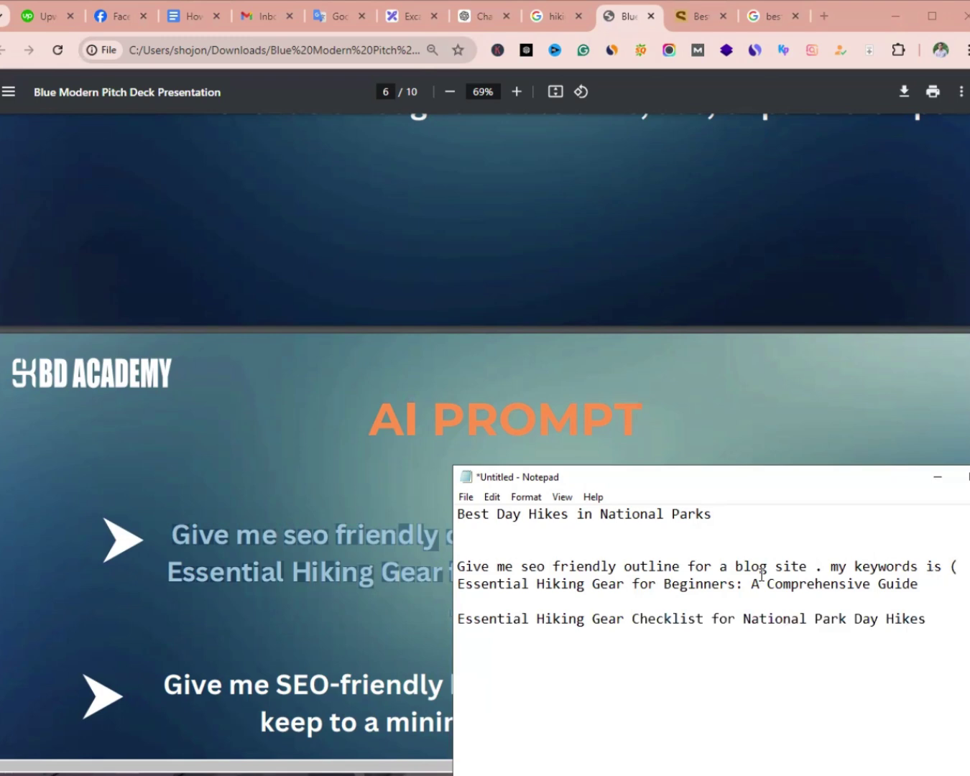
{"action": "left_click_drag", "start_coordinate": [737, 584], "coordinate": [960, 566]}
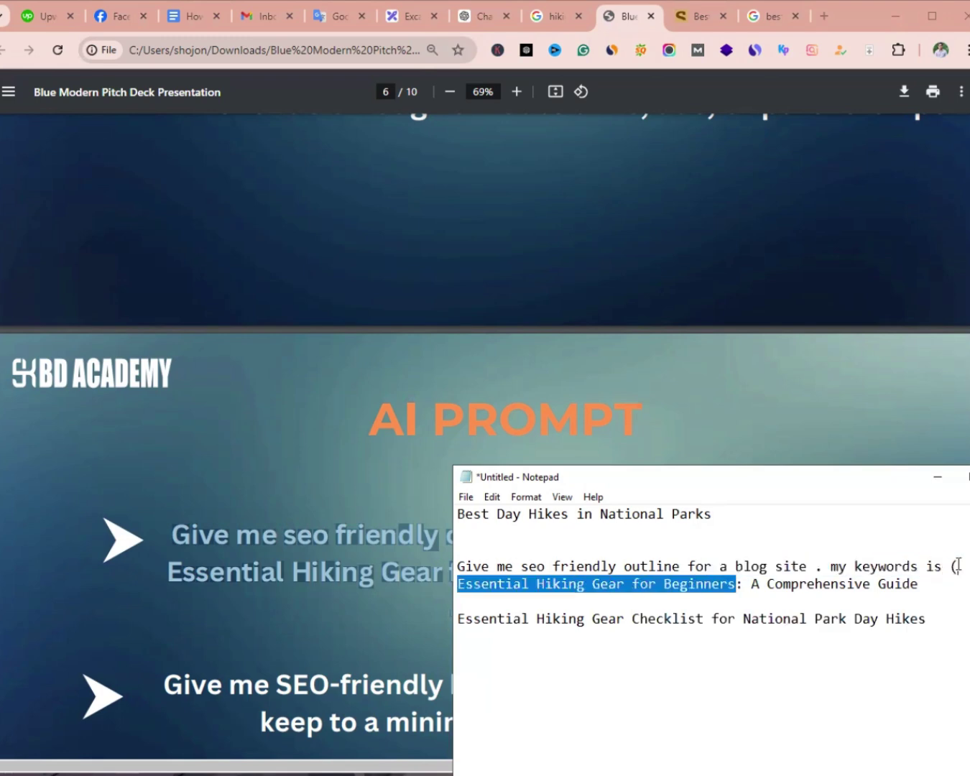
{"action": "key", "text": "ctrl+v"}
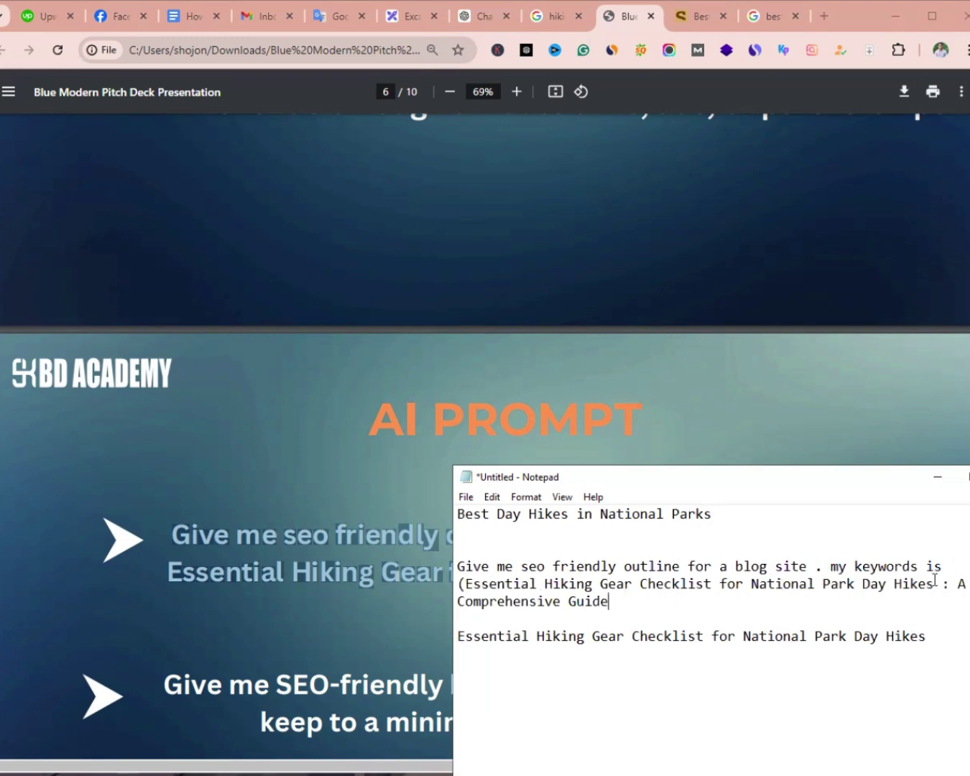
{"action": "left_click_drag", "start_coordinate": [934, 584], "coordinate": [851, 603]}
{"action": "key", "text": "BackSpace"}
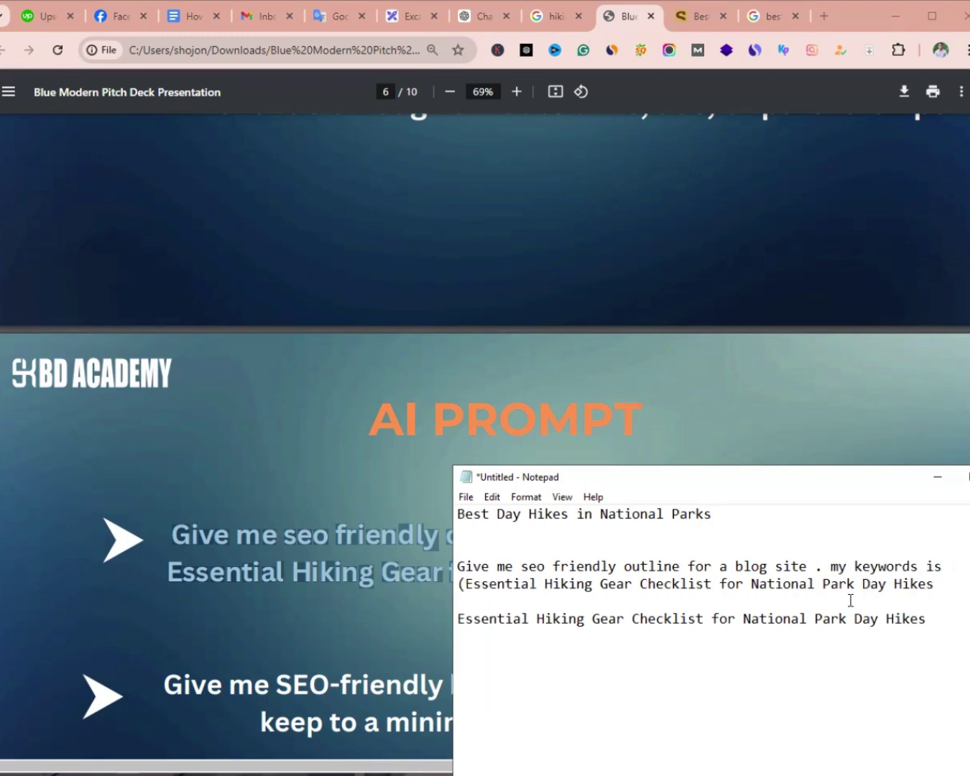
{"action": "type", "text": ")"}
Step: Copy the completed outline prompt from Notepad and submit it in the Hiking Niche Ideas conversation in ChatGPT
{"action": "left_click_drag", "start_coordinate": [942, 586], "coordinate": [456, 568]}
{"action": "key", "text": "ctrl+c"}
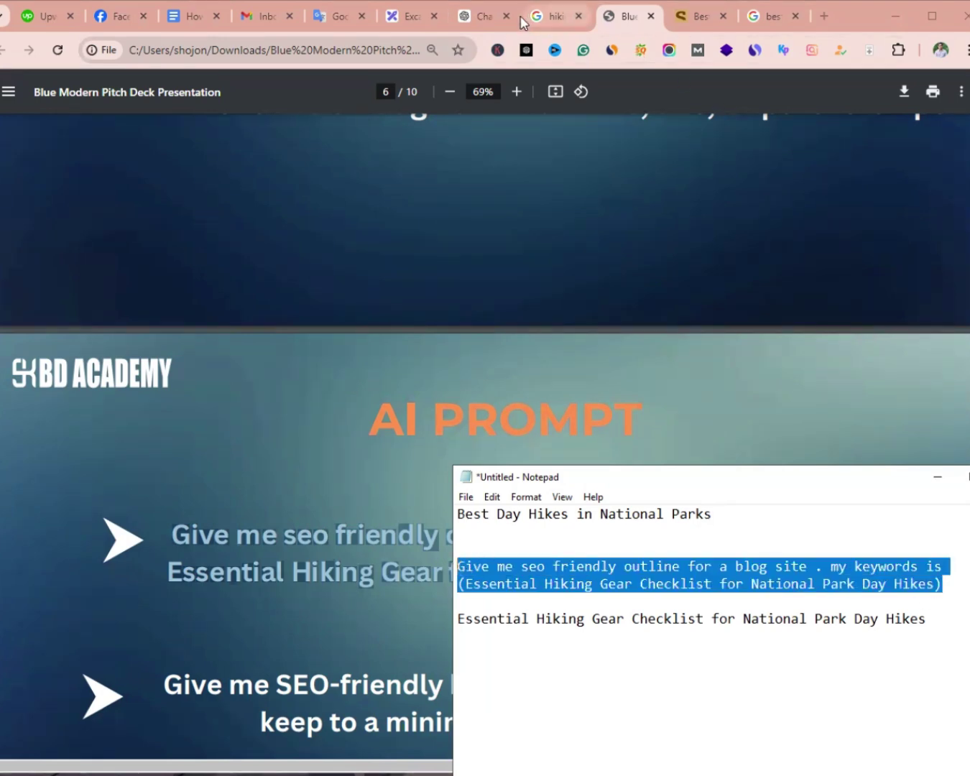
{"action": "left_click", "coordinate": [483, 18]}
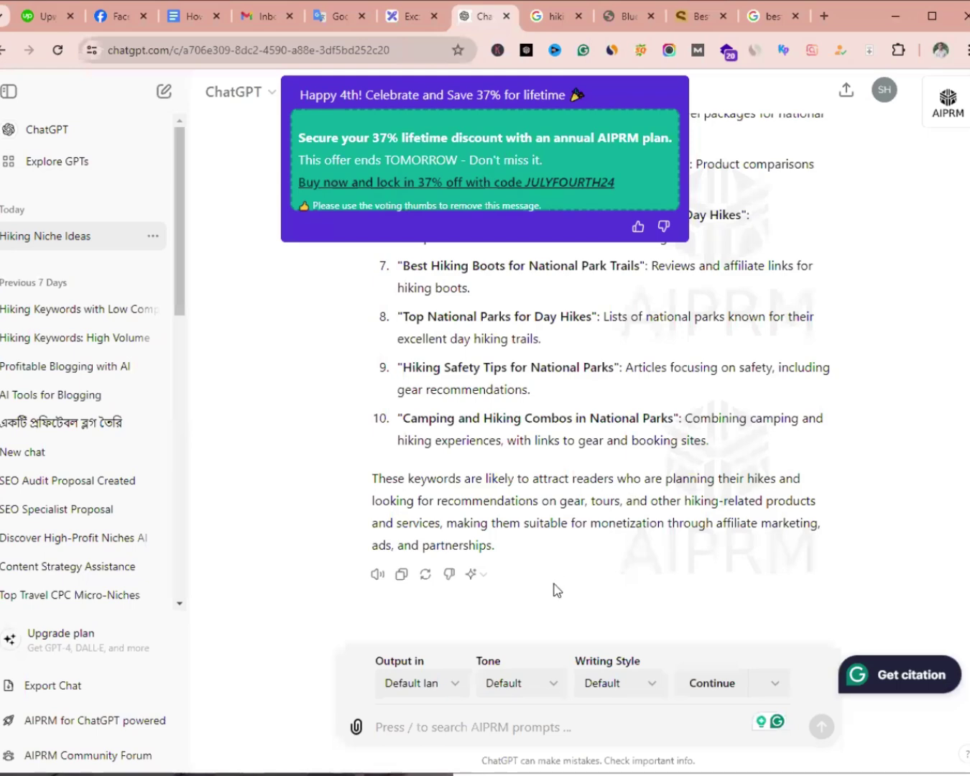
{"action": "key", "text": "ctrl+v"}
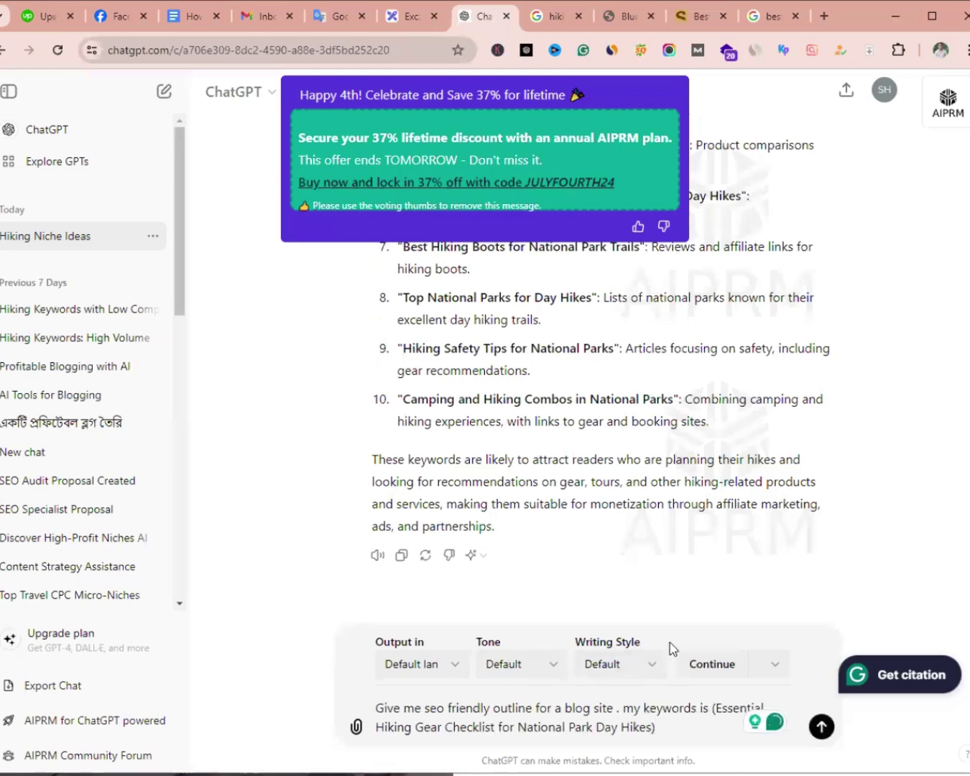
{"action": "key", "text": "Return"}
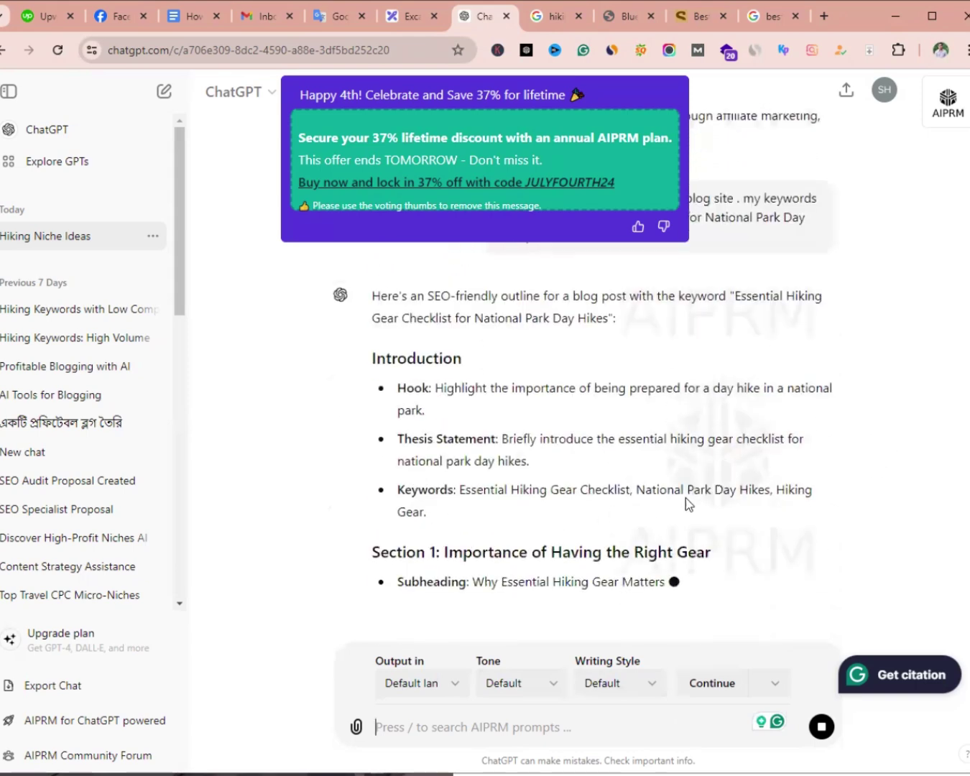
Step: Examine the generated blog outline from the introduction through the resources section, and dismiss the AIPRM discount message with a thumbs-up vote
{"action": "scroll", "coordinate": [826, 503], "scroll_direction": "up", "scroll_amount": 4}
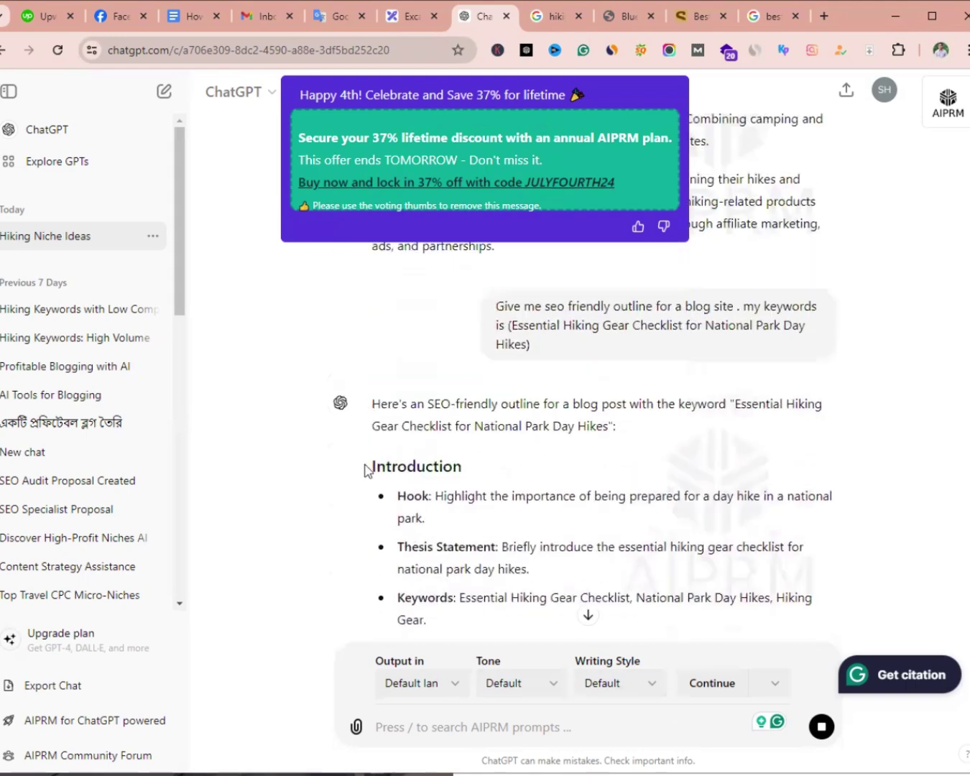
{"action": "scroll", "coordinate": [800, 493], "scroll_direction": "down", "scroll_amount": 3}
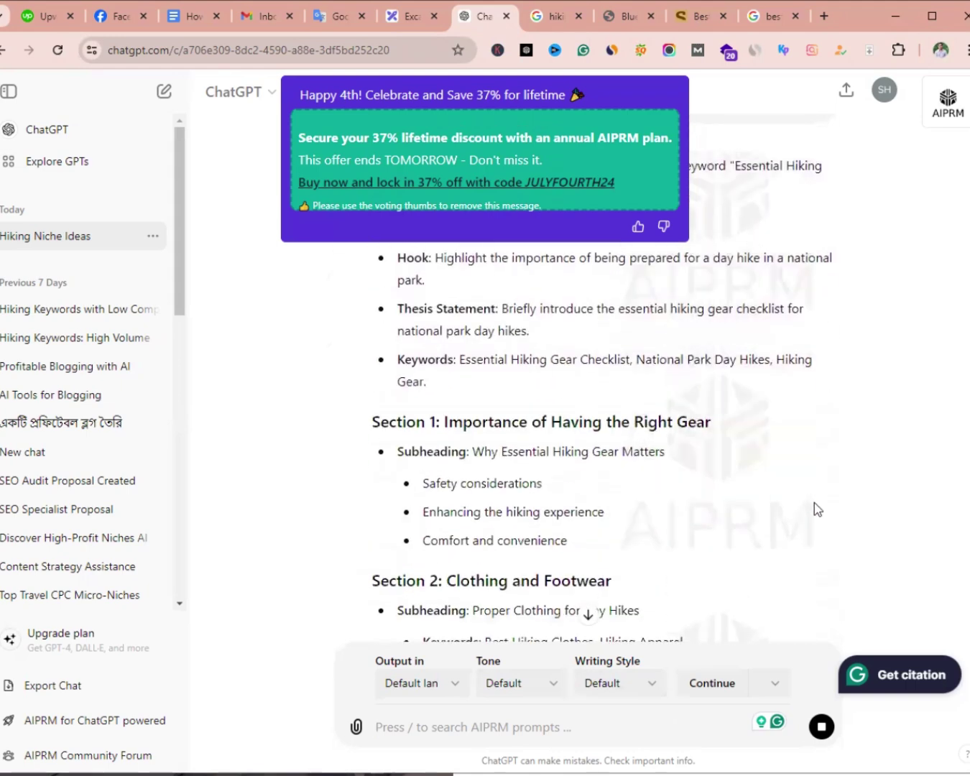
{"action": "scroll", "coordinate": [814, 503], "scroll_direction": "down", "scroll_amount": 1}
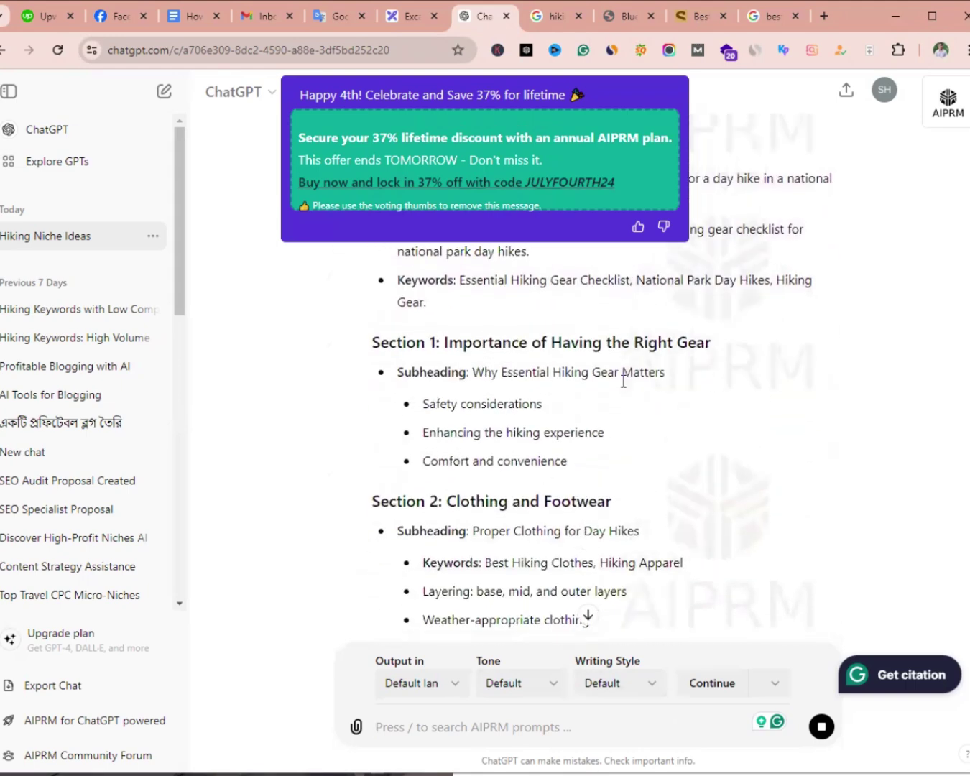
{"action": "left_click_drag", "start_coordinate": [446, 498], "coordinate": [639, 503]}
{"action": "scroll", "coordinate": [726, 511], "scroll_direction": "down", "scroll_amount": 3}
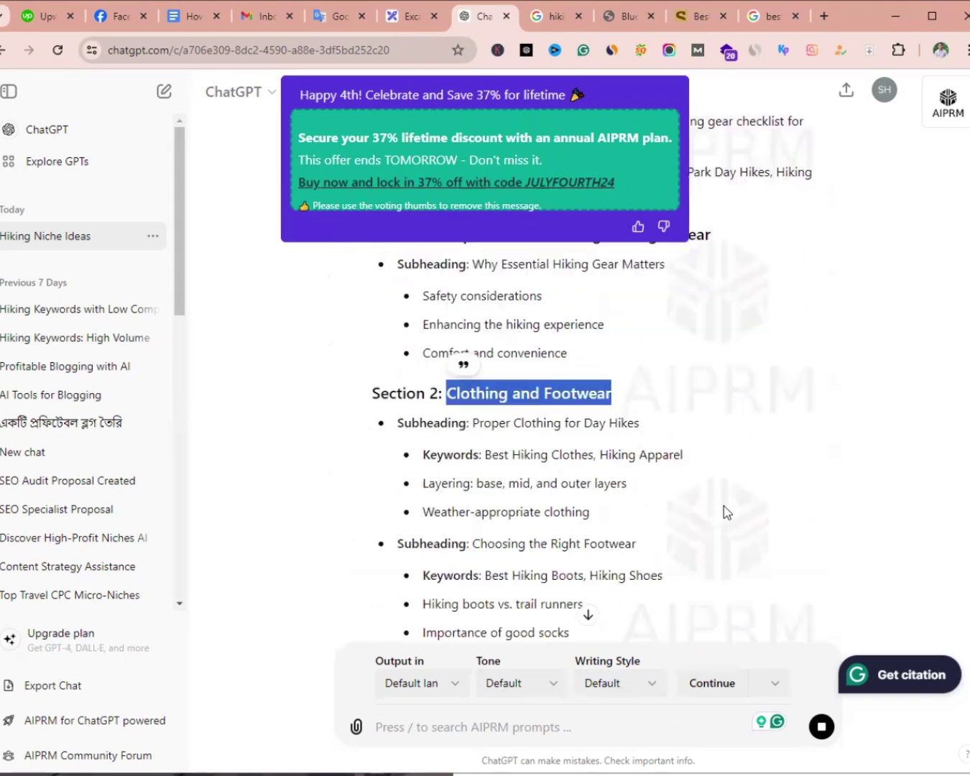
{"action": "scroll", "coordinate": [588, 508], "scroll_direction": "down", "scroll_amount": 4}
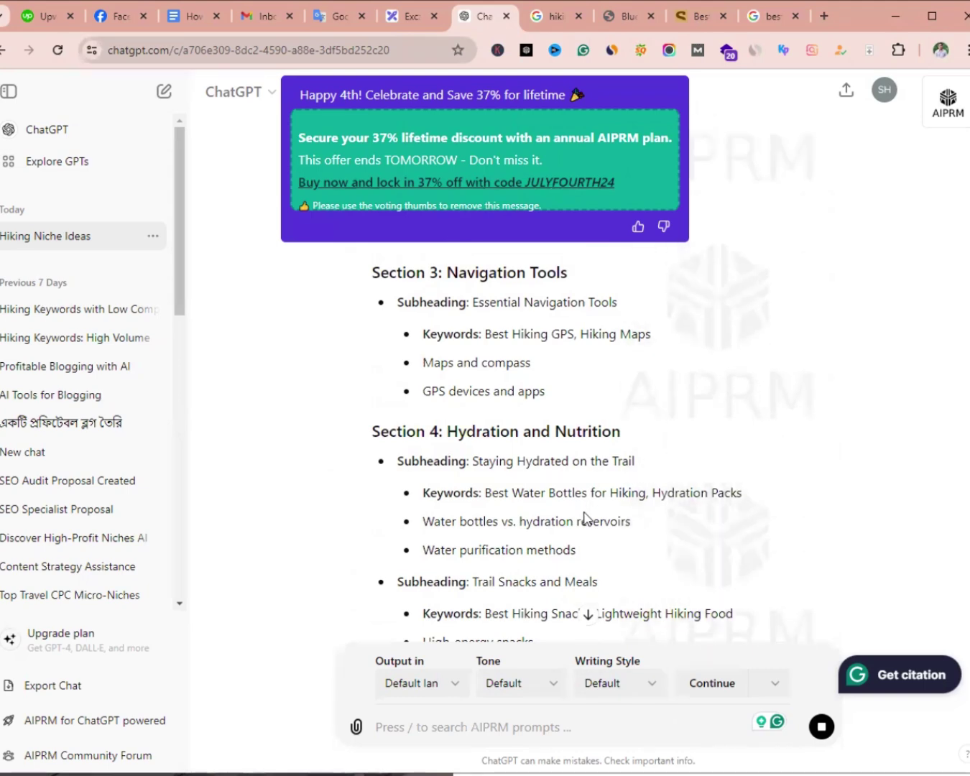
{"action": "scroll", "coordinate": [586, 518], "scroll_direction": "down", "scroll_amount": 4}
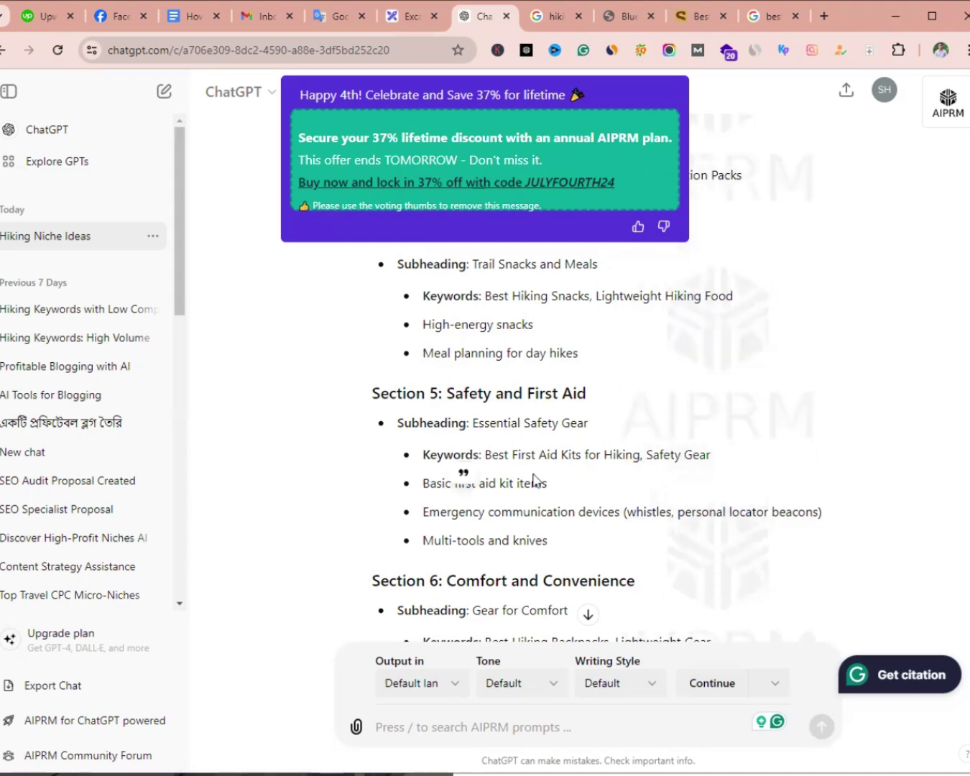
{"action": "scroll", "coordinate": [535, 479], "scroll_direction": "down", "scroll_amount": 3}
{"action": "scroll", "coordinate": [533, 479], "scroll_direction": "up", "scroll_amount": 10}
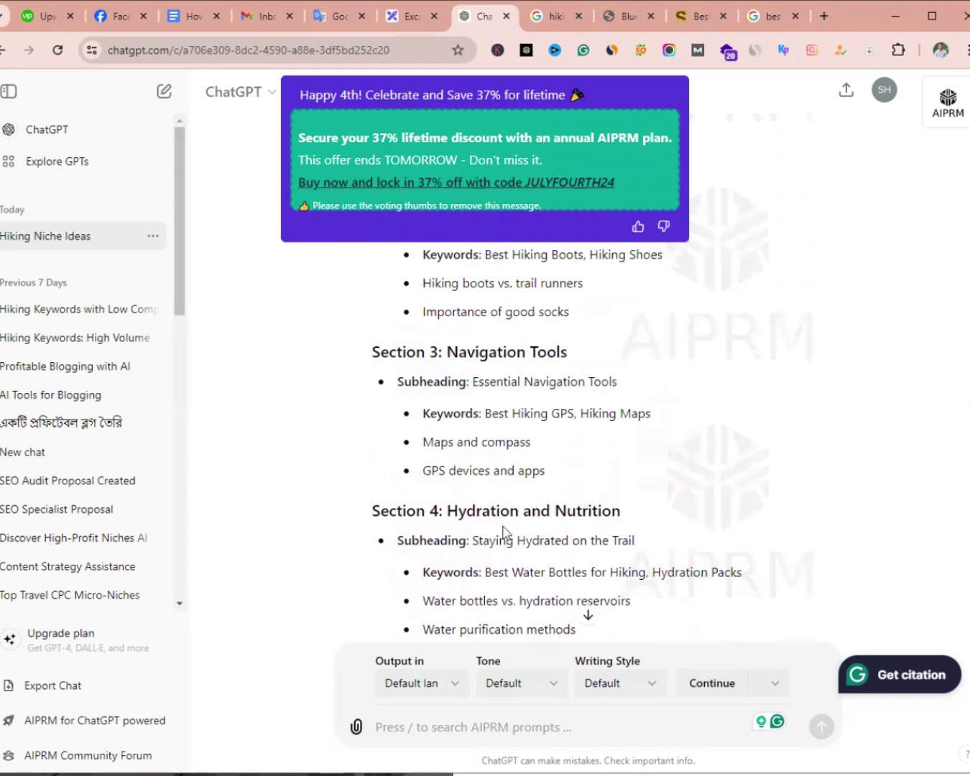
{"action": "scroll", "coordinate": [685, 497], "scroll_direction": "down", "scroll_amount": 15}
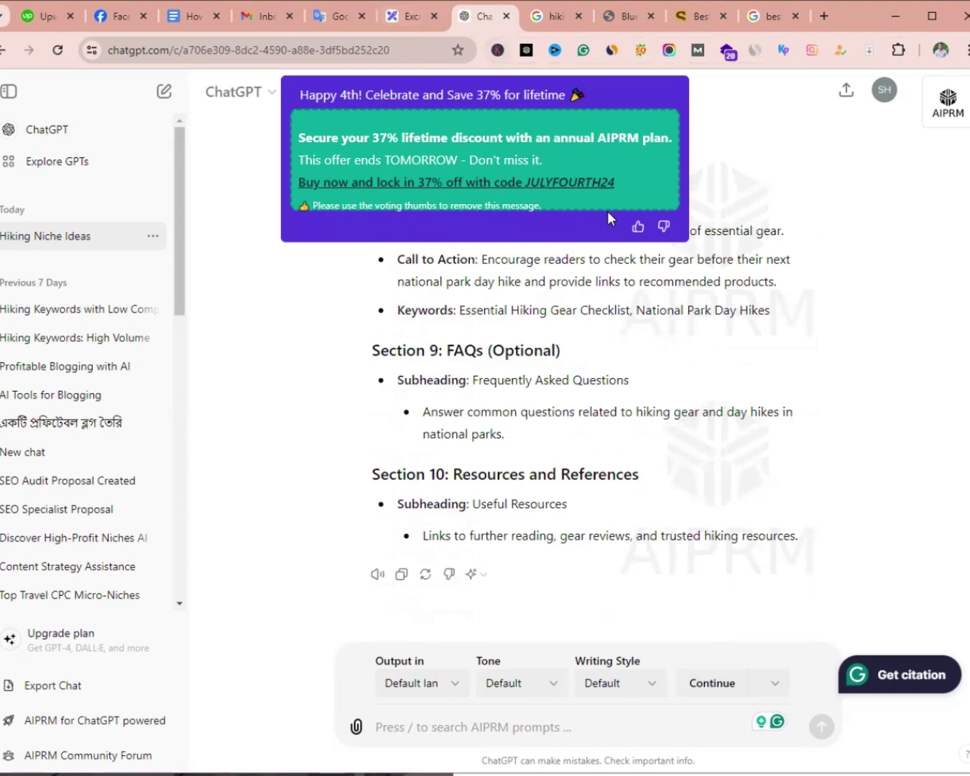
{"action": "left_click", "coordinate": [640, 230]}
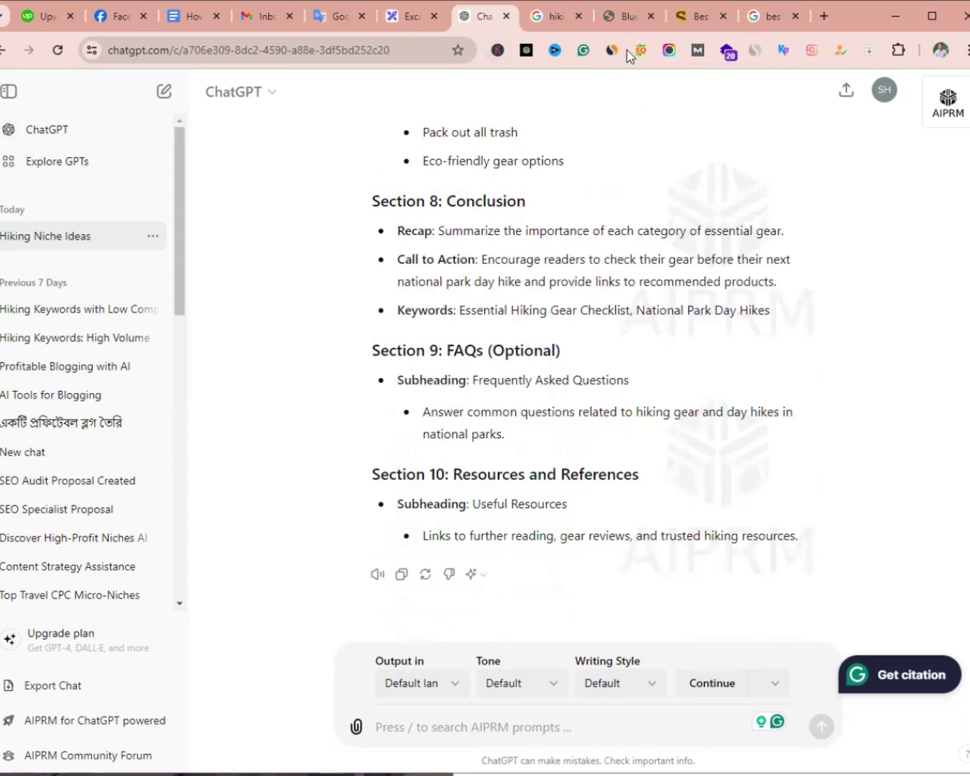
Step: Copy the 1500-word SEO-friendly blog content prompt from the presentation's AI Prompt slide and switch to Notepad
{"action": "left_click", "coordinate": [624, 19]}
{"action": "scroll", "coordinate": [616, 444], "scroll_direction": "down", "scroll_amount": 8}
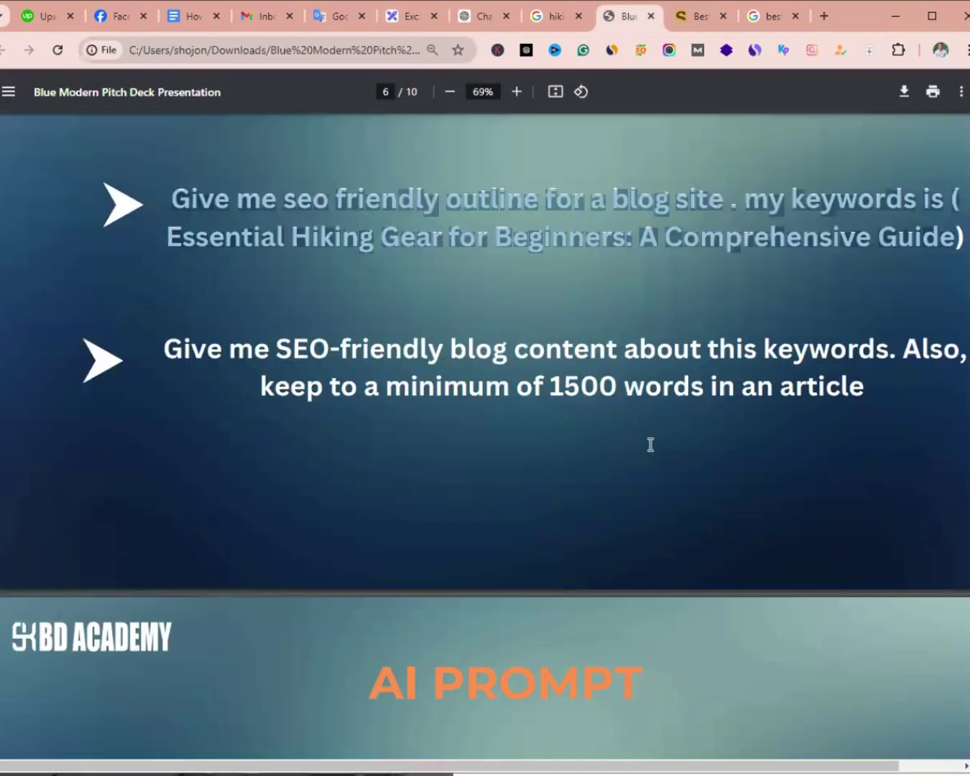
{"action": "scroll", "coordinate": [538, 433], "scroll_direction": "up", "scroll_amount": 5}
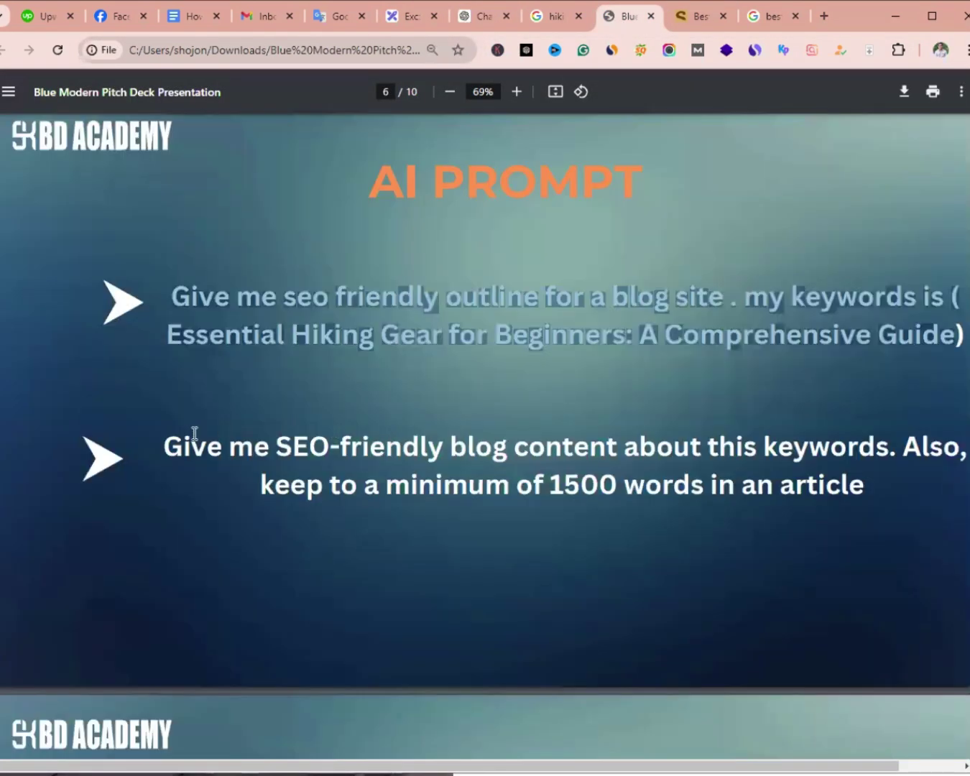
{"action": "left_click_drag", "start_coordinate": [168, 442], "coordinate": [956, 484]}
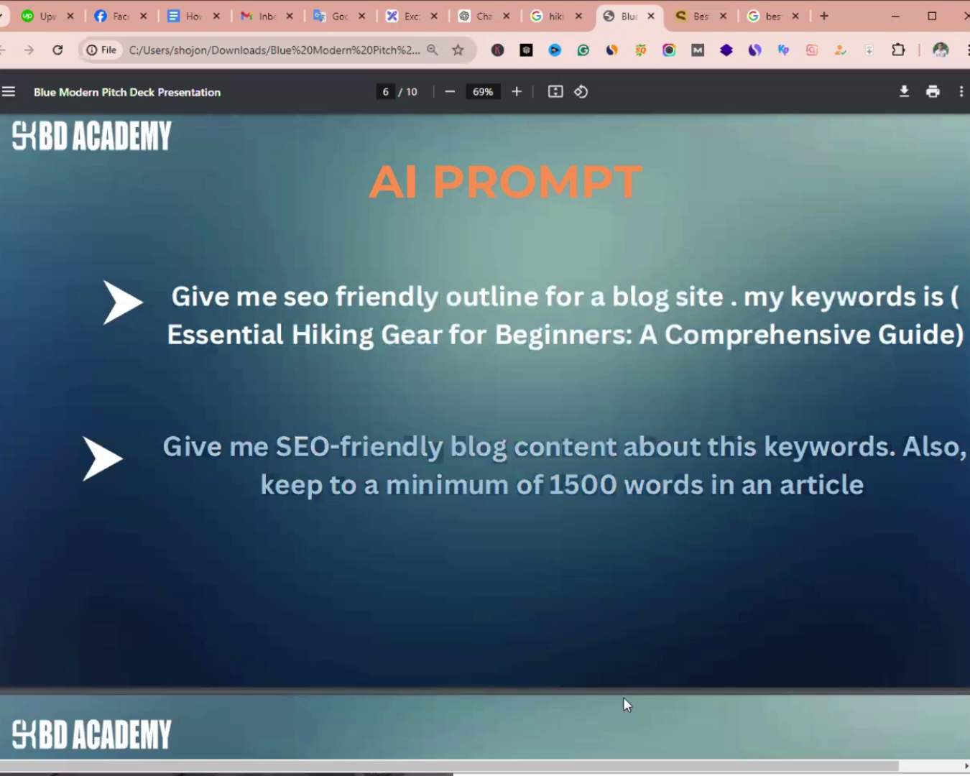
{"action": "key", "text": "alt+Tab"}
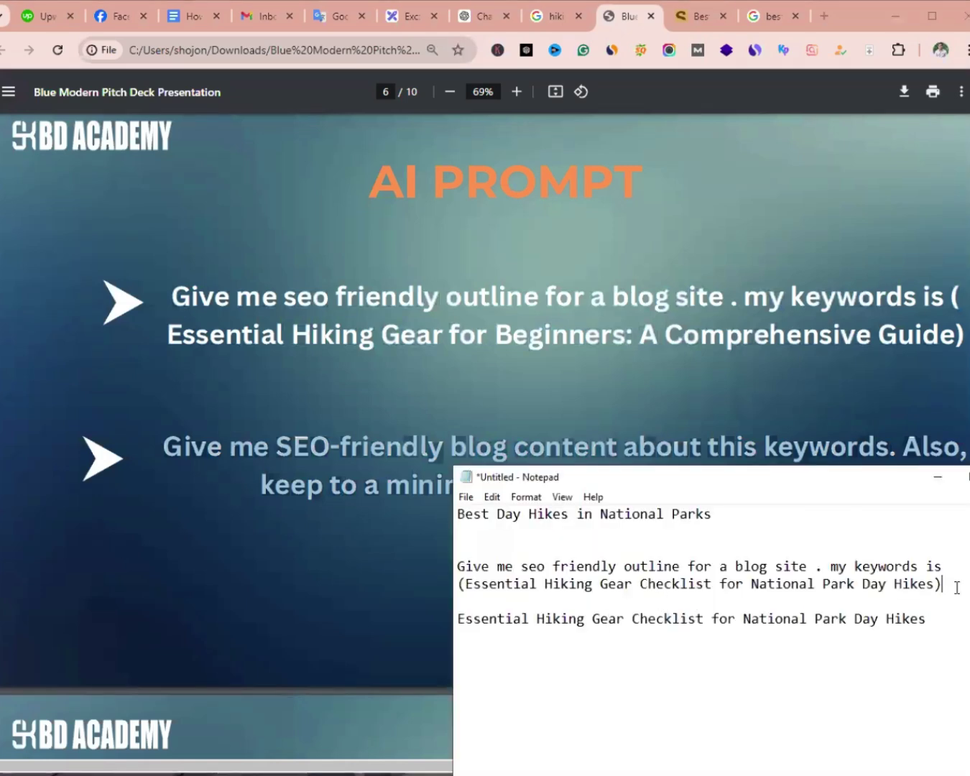
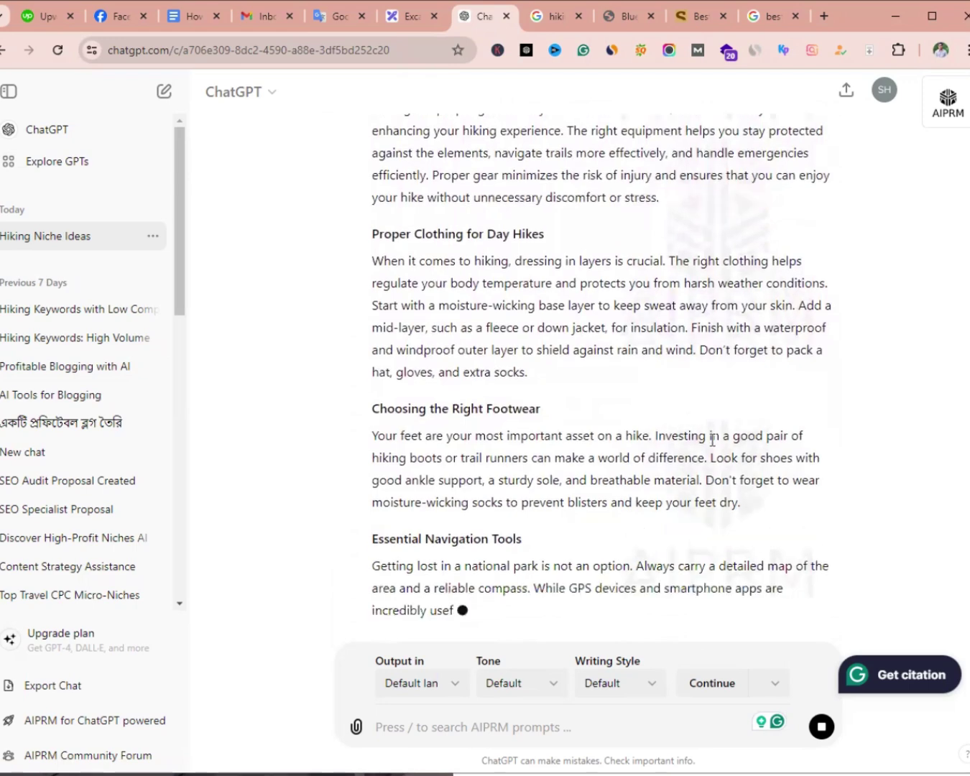
Step: Read through the generated hiking gear checklist article in ChatGPT, from the gear sections down to the FAQs and resources
{"action": "scroll", "coordinate": [682, 450], "scroll_direction": "up", "scroll_amount": 3}
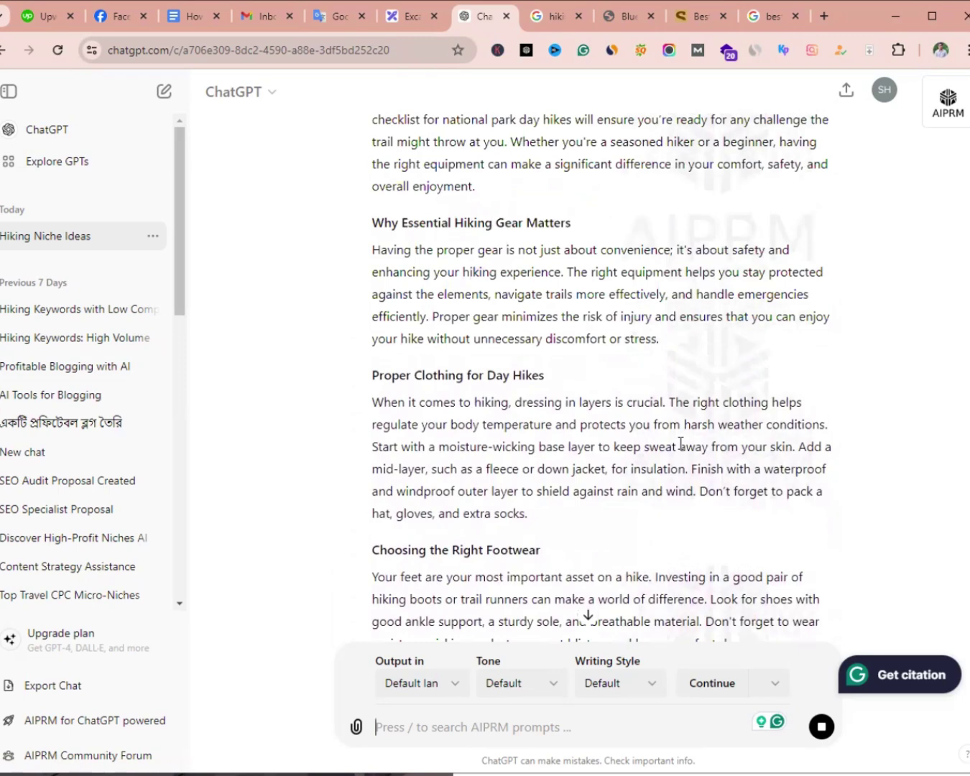
{"action": "scroll", "coordinate": [695, 443], "scroll_direction": "down", "scroll_amount": 1}
{"action": "scroll", "coordinate": [695, 442], "scroll_direction": "down", "scroll_amount": 2}
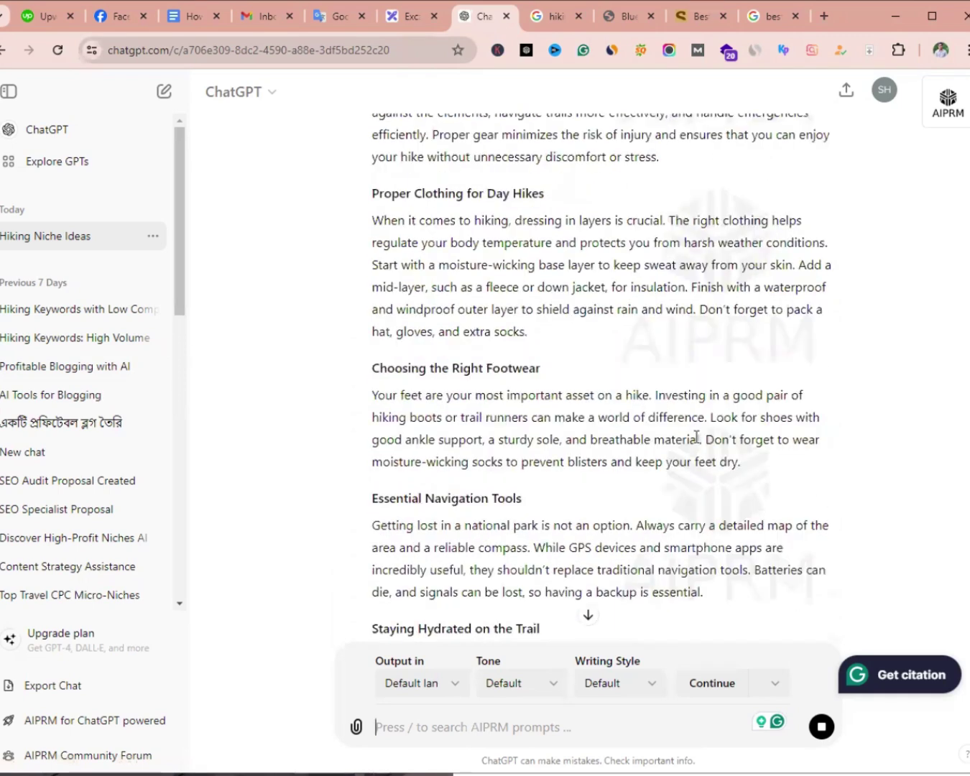
{"action": "scroll", "coordinate": [696, 436], "scroll_direction": "down", "scroll_amount": 3}
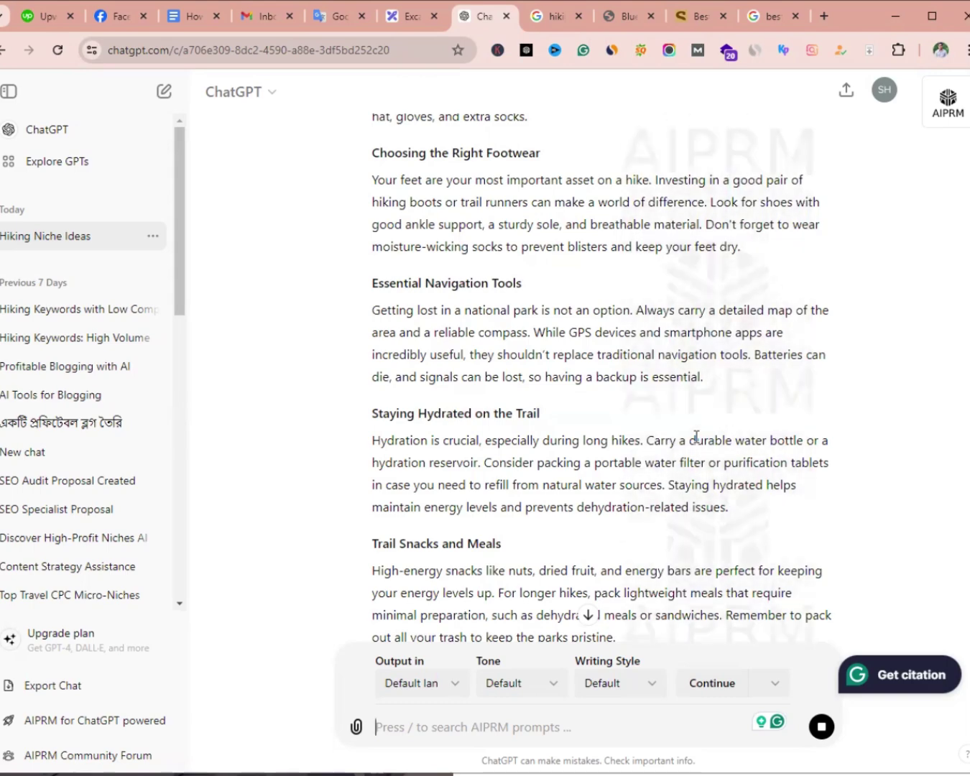
{"action": "scroll", "coordinate": [696, 437], "scroll_direction": "down", "scroll_amount": 20}
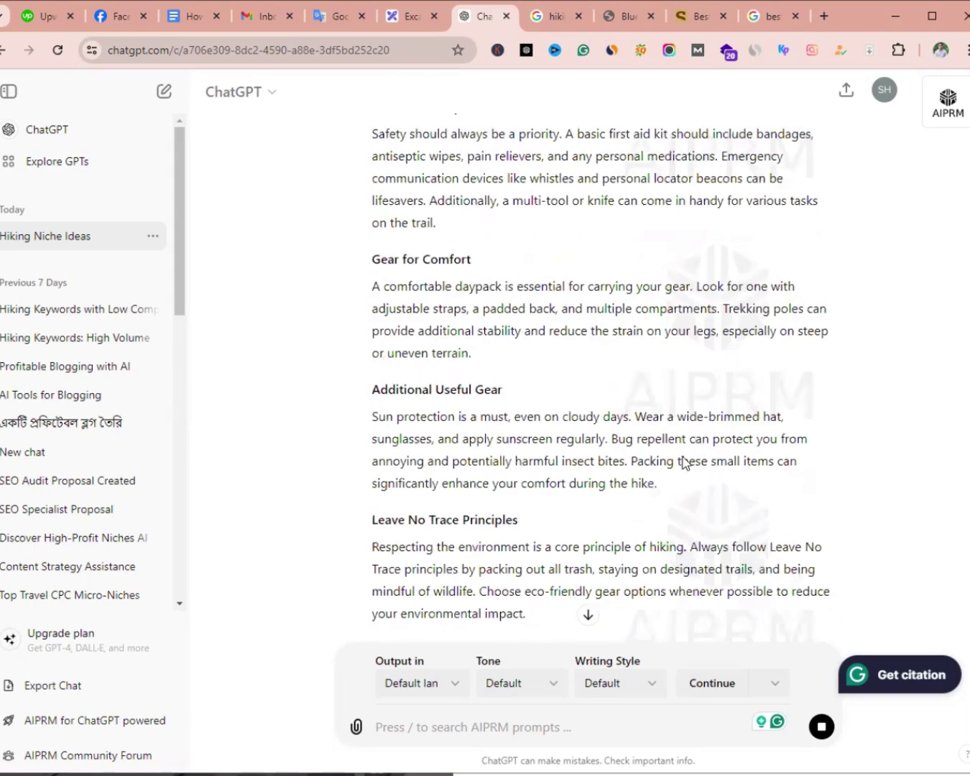
{"action": "scroll", "coordinate": [683, 464], "scroll_direction": "down", "scroll_amount": 3}
{"action": "scroll", "coordinate": [681, 461], "scroll_direction": "up", "scroll_amount": 6}
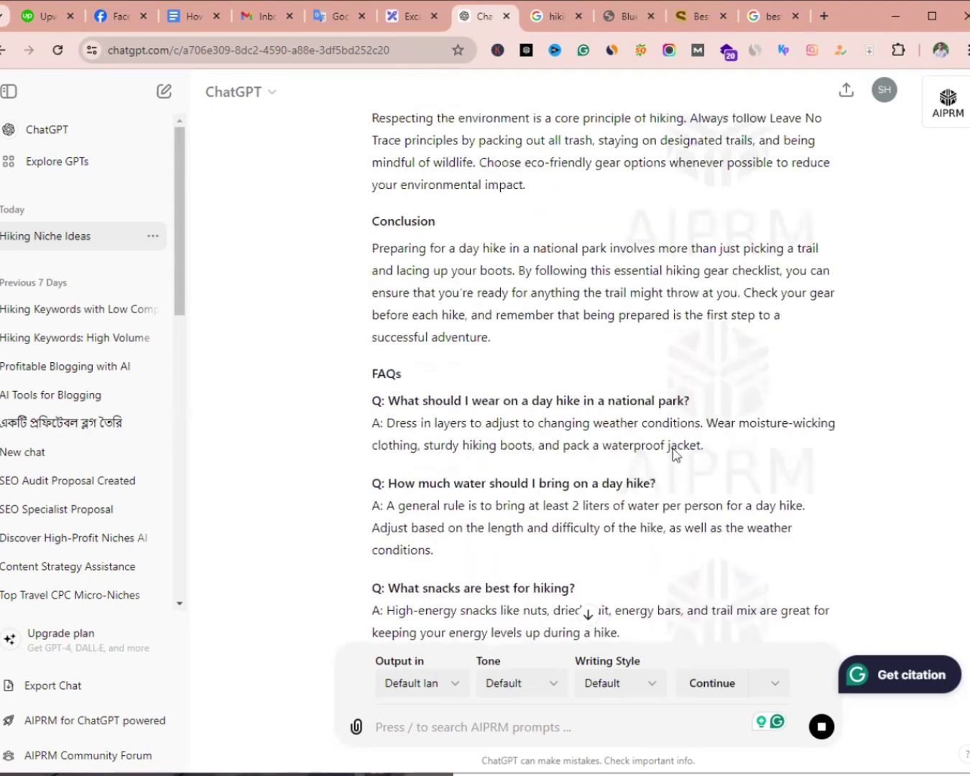
{"action": "scroll", "coordinate": [546, 475], "scroll_direction": "down", "scroll_amount": 4}
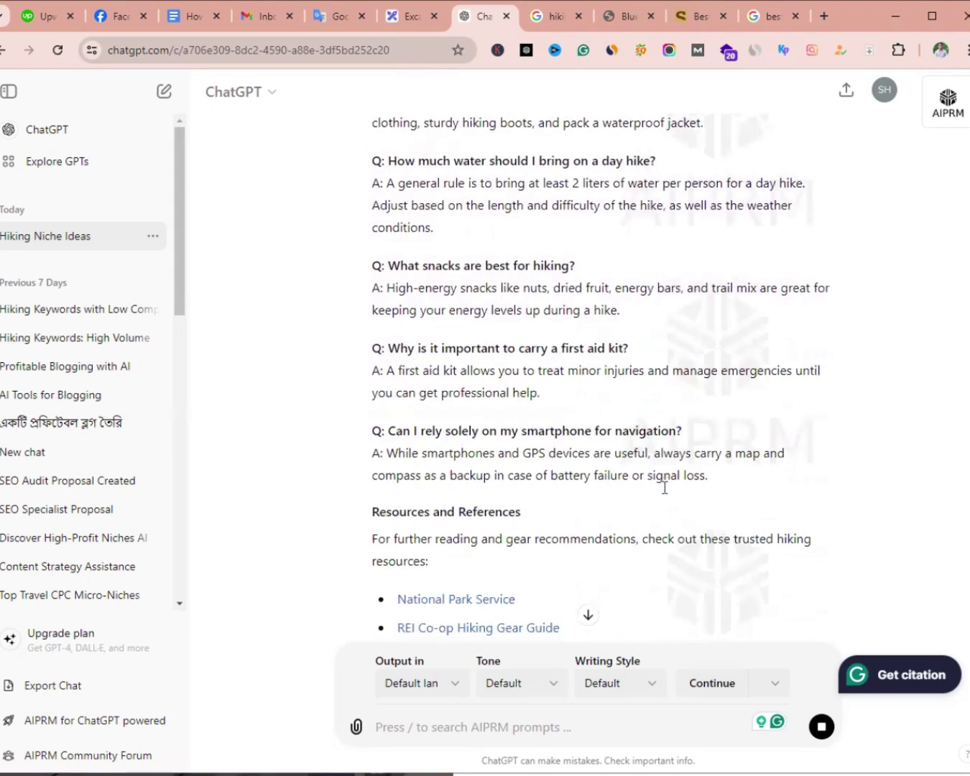
{"action": "scroll", "coordinate": [663, 493], "scroll_direction": "down", "scroll_amount": 1}
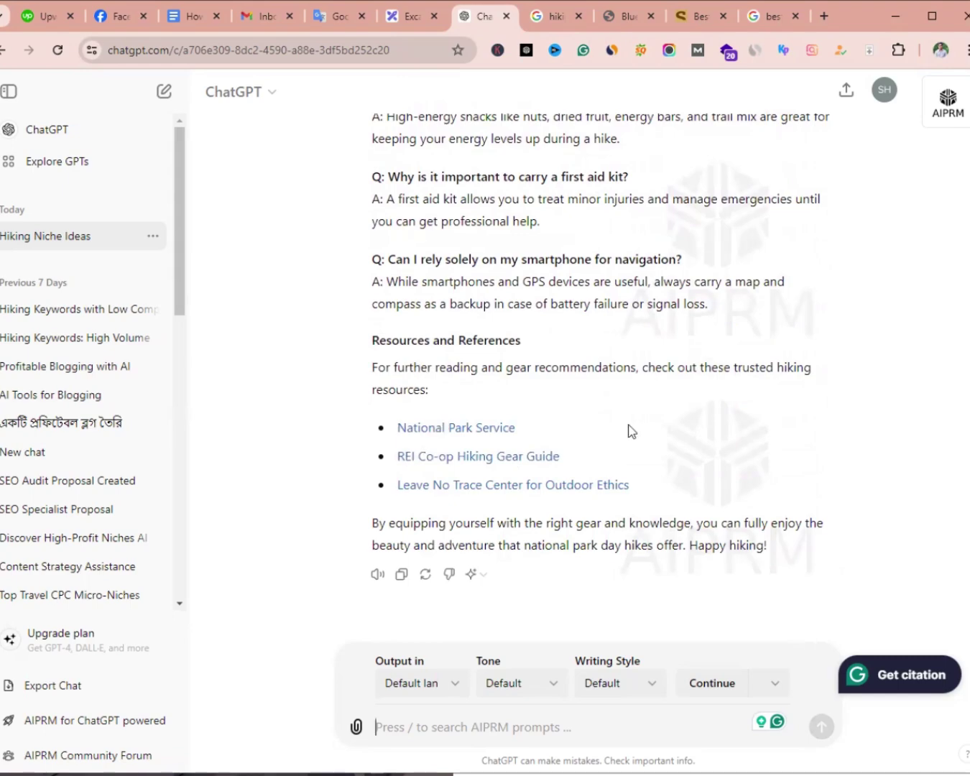
Step: Check the submitted 1500-word article prompt, and review the article's section headings, FAQs and closing resource links again
{"action": "scroll", "coordinate": [630, 432], "scroll_direction": "up", "scroll_amount": 4}
{"action": "scroll", "coordinate": [631, 431], "scroll_direction": "up", "scroll_amount": 20}
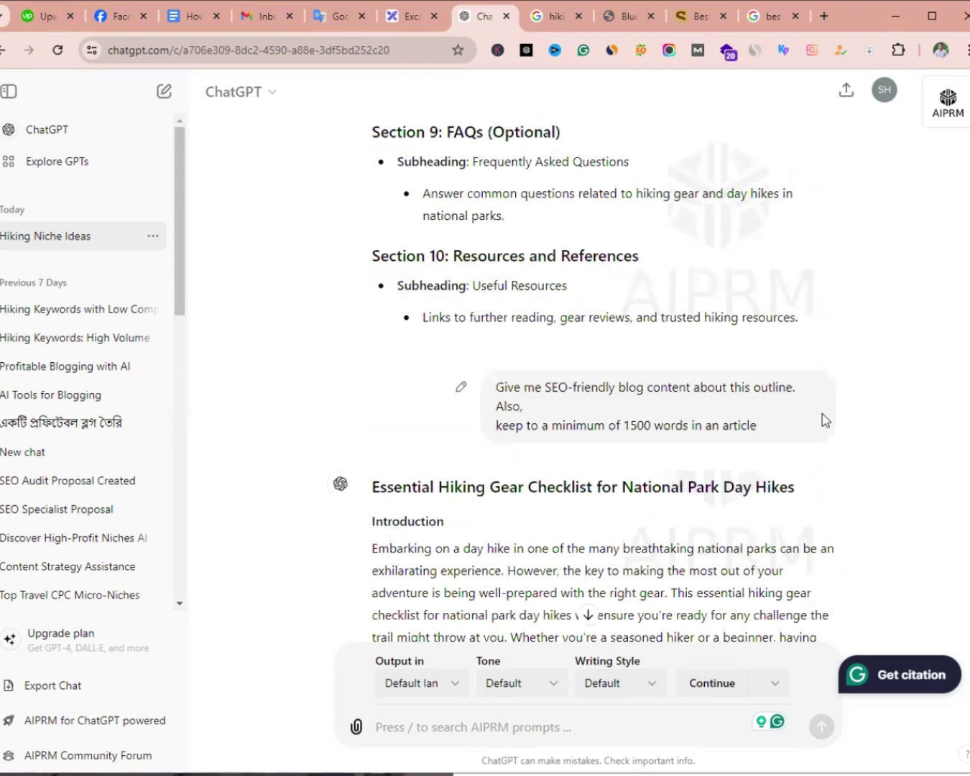
{"action": "scroll", "coordinate": [819, 444], "scroll_direction": "down", "scroll_amount": 15}
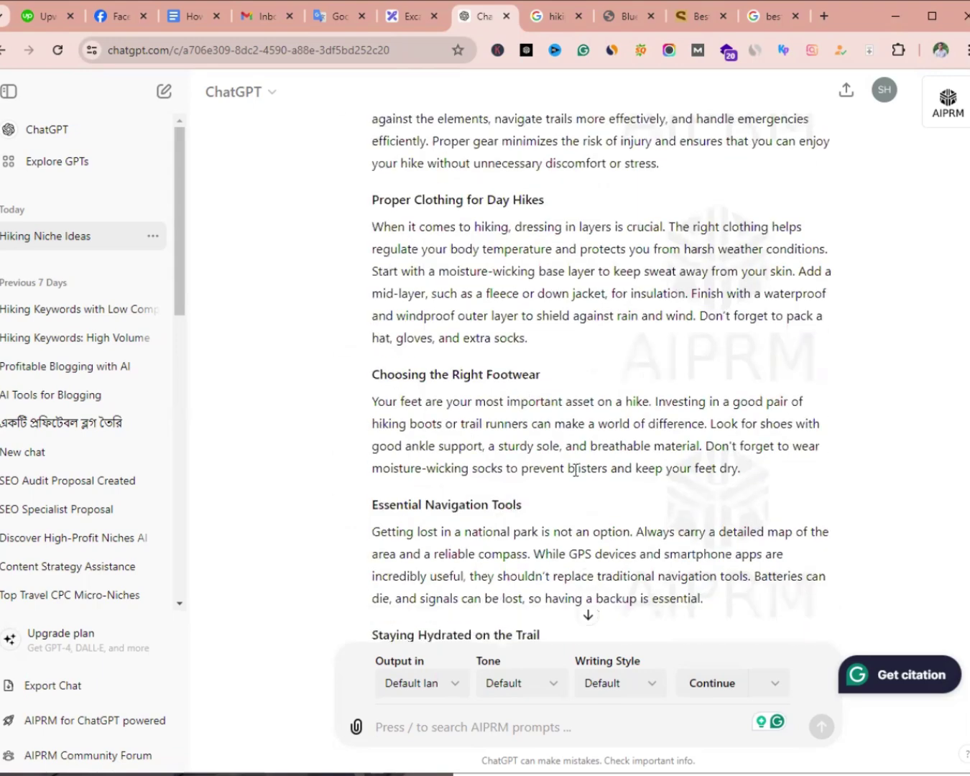
{"action": "scroll", "coordinate": [596, 485], "scroll_direction": "down", "scroll_amount": 8}
{"action": "scroll", "coordinate": [448, 407], "scroll_direction": "up", "scroll_amount": 3}
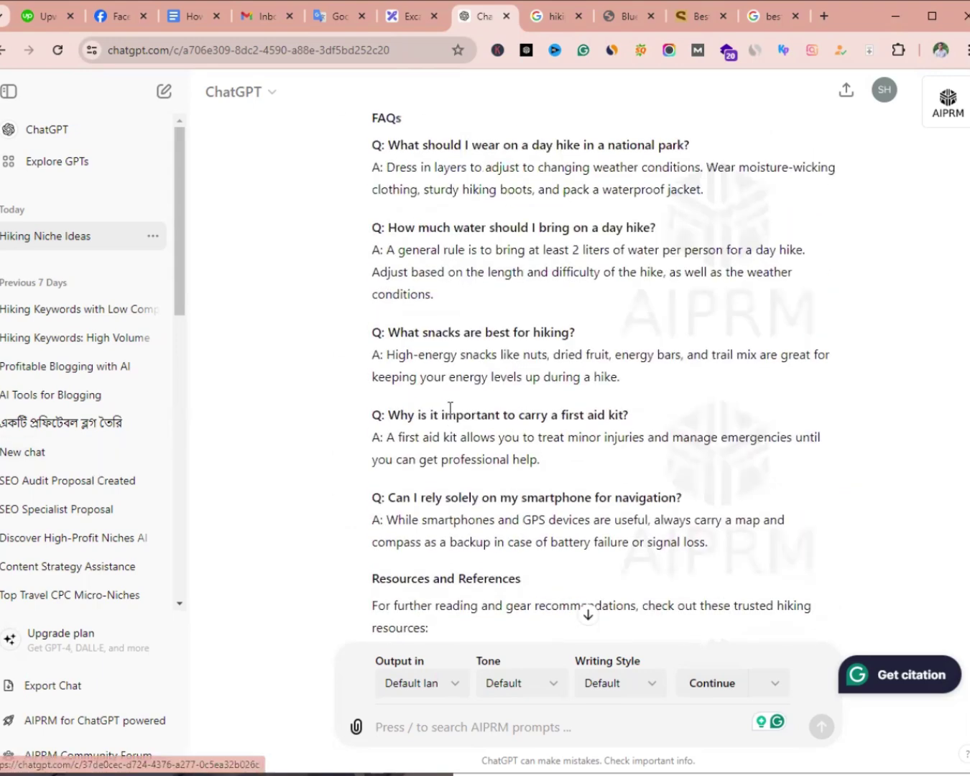
{"action": "scroll", "coordinate": [441, 503], "scroll_direction": "down", "scroll_amount": 3}
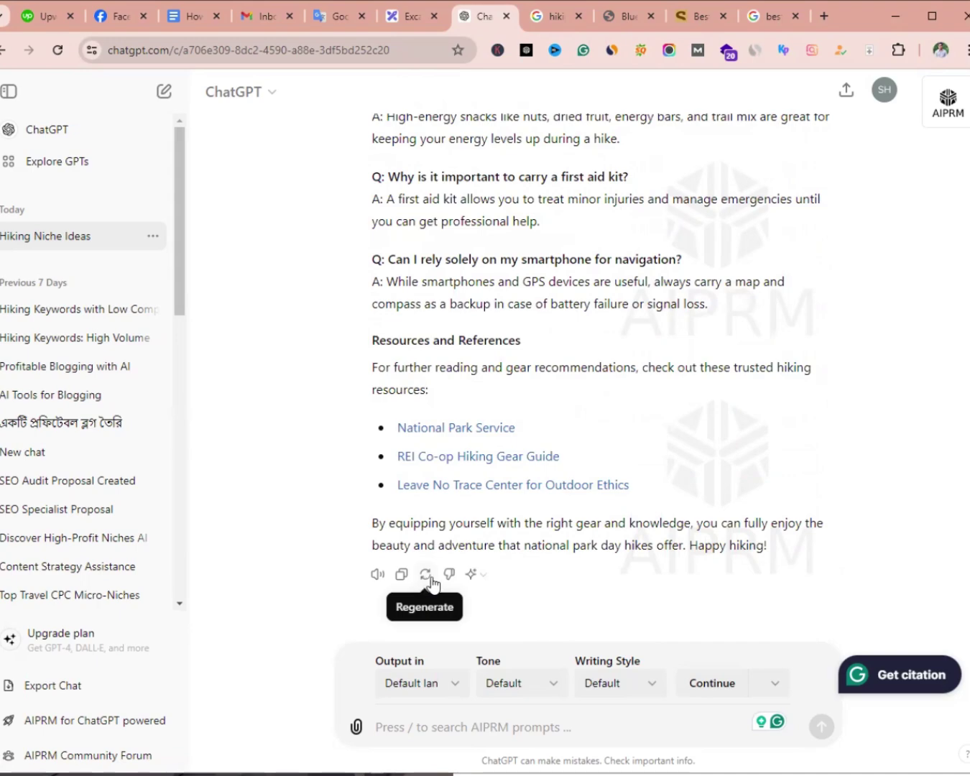
{"action": "scroll", "coordinate": [507, 417], "scroll_direction": "up", "scroll_amount": 1}
{"action": "scroll", "coordinate": [509, 414], "scroll_direction": "up", "scroll_amount": 10}
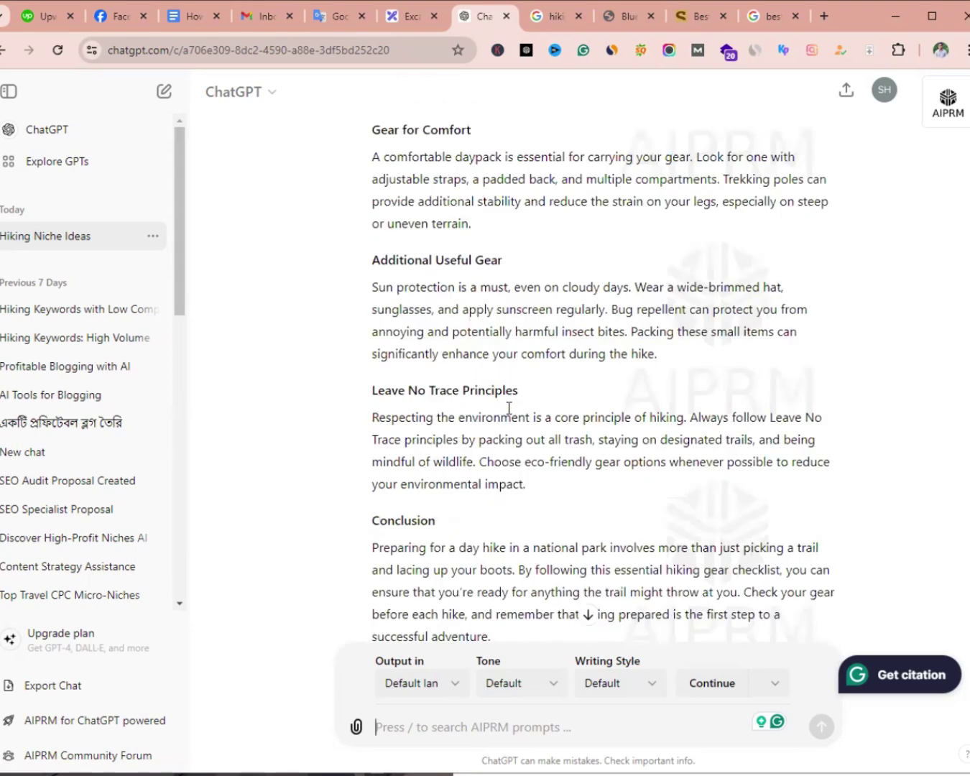
Step: Reread the generated article from the comfort gear section back up to its introduction, highlighting the first sentence under Essential Navigation Tools
{"action": "scroll", "coordinate": [471, 359], "scroll_direction": "up", "scroll_amount": 5}
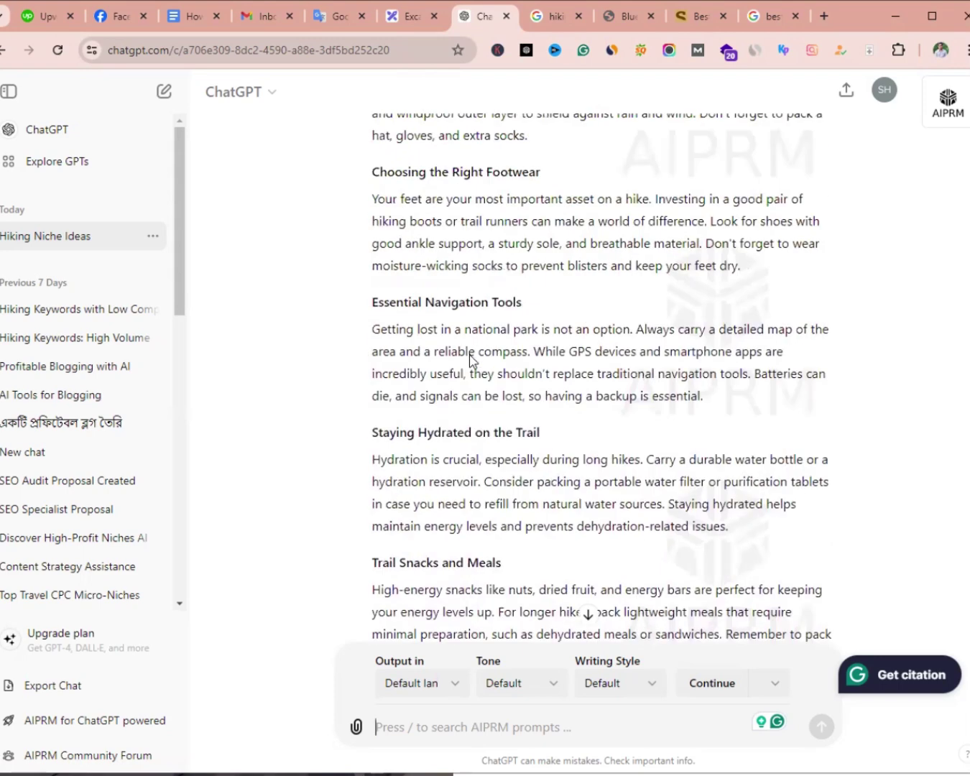
{"action": "left_click_drag", "start_coordinate": [379, 329], "coordinate": [634, 331]}
{"action": "left_click", "coordinate": [571, 332]}
{"action": "left_click", "coordinate": [635, 331]}
{"action": "scroll", "coordinate": [628, 394], "scroll_direction": "up", "scroll_amount": 5}
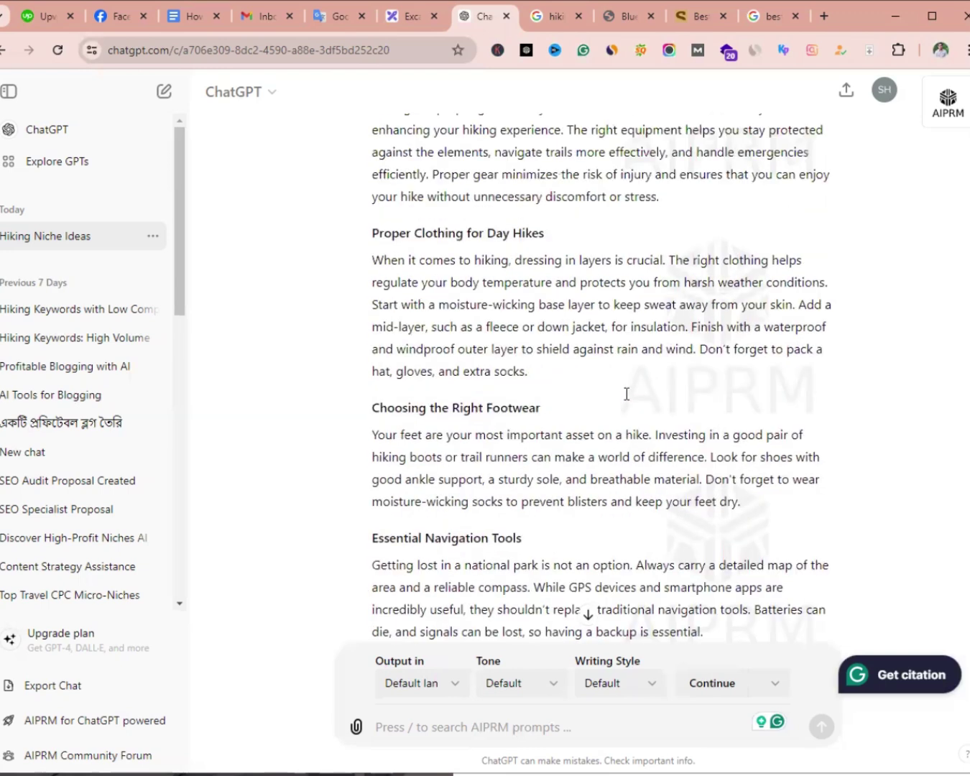
{"action": "scroll", "coordinate": [611, 381], "scroll_direction": "up", "scroll_amount": 5}
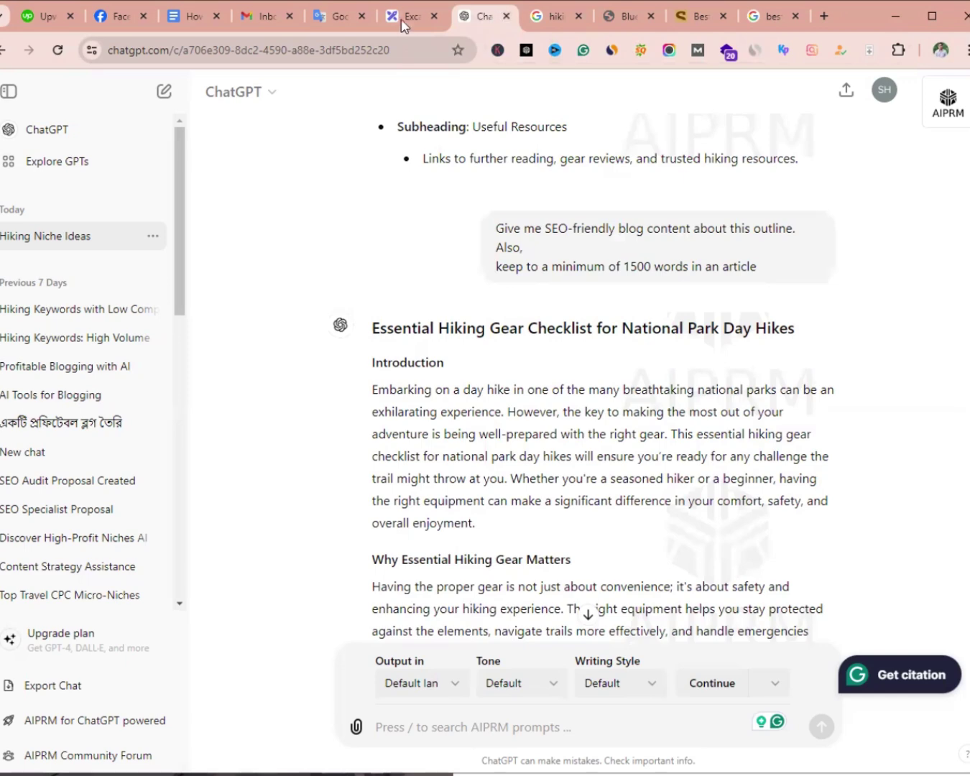
Step: Switch to the Blue Modern Pitch Deck Presentation and review its Before Blogging slide
{"action": "left_click", "coordinate": [639, 8]}
{"action": "scroll", "coordinate": [629, 274], "scroll_direction": "up", "scroll_amount": 7}
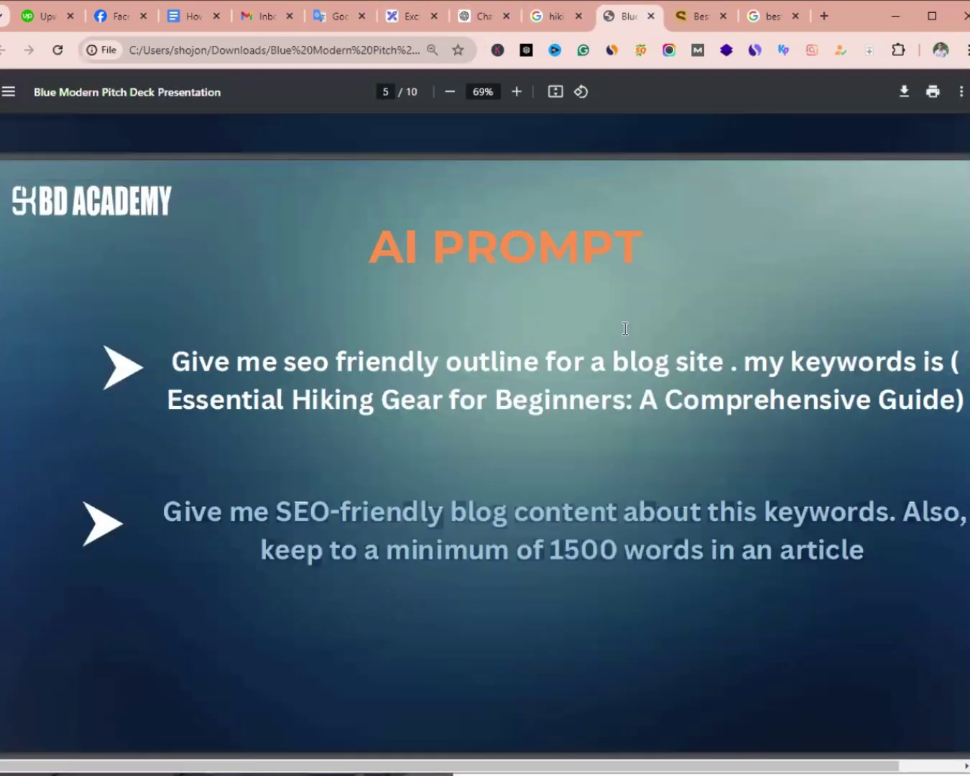
{"action": "scroll", "coordinate": [625, 329], "scroll_direction": "up", "scroll_amount": 6}
{"action": "scroll", "coordinate": [626, 329], "scroll_direction": "up", "scroll_amount": 5}
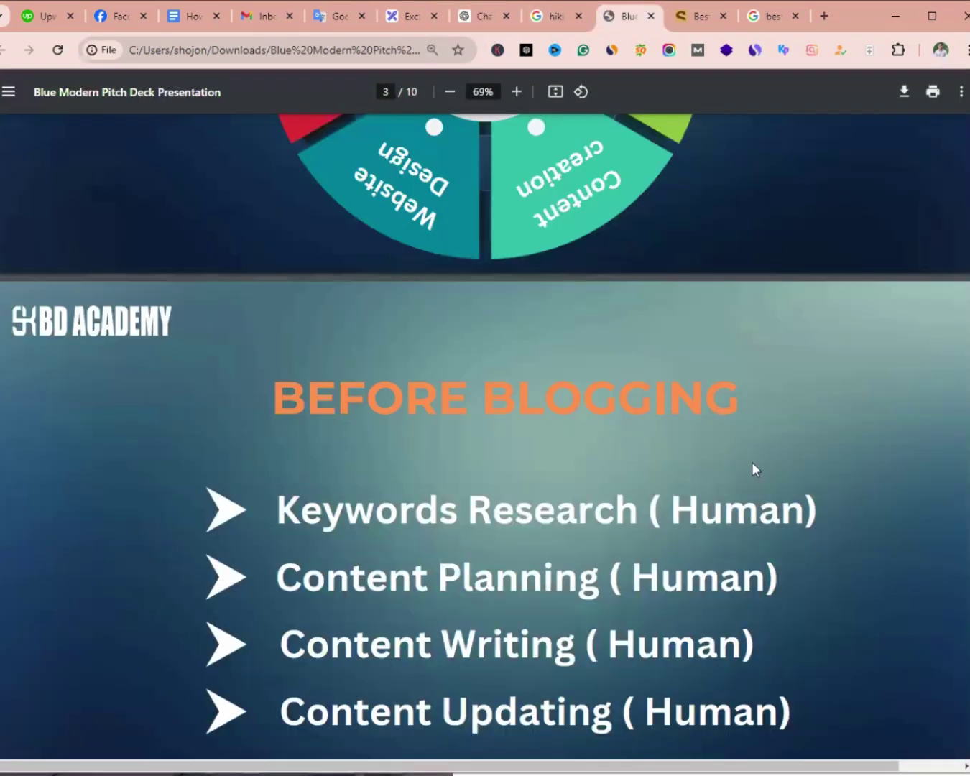
{"action": "scroll", "coordinate": [754, 569], "scroll_direction": "down", "scroll_amount": 1}
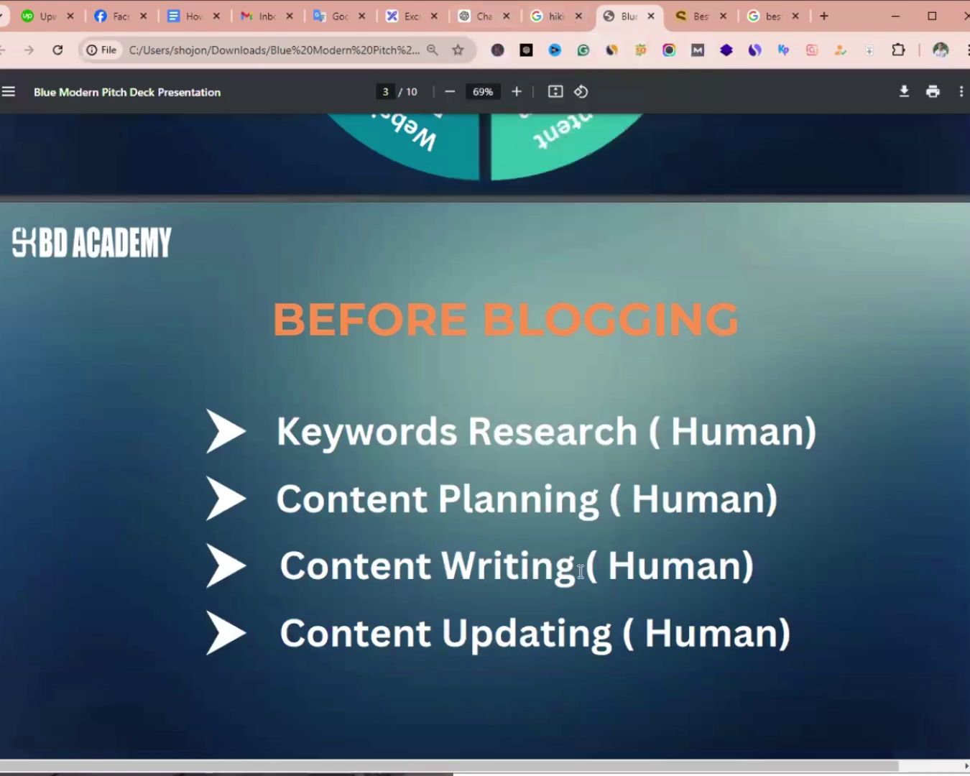
Step: Copy the full article rewriting prompt, ending in "The text to rewrite is this:", from the presentation's last AI Prompt slide
{"action": "scroll", "coordinate": [690, 539], "scroll_direction": "down", "scroll_amount": 15}
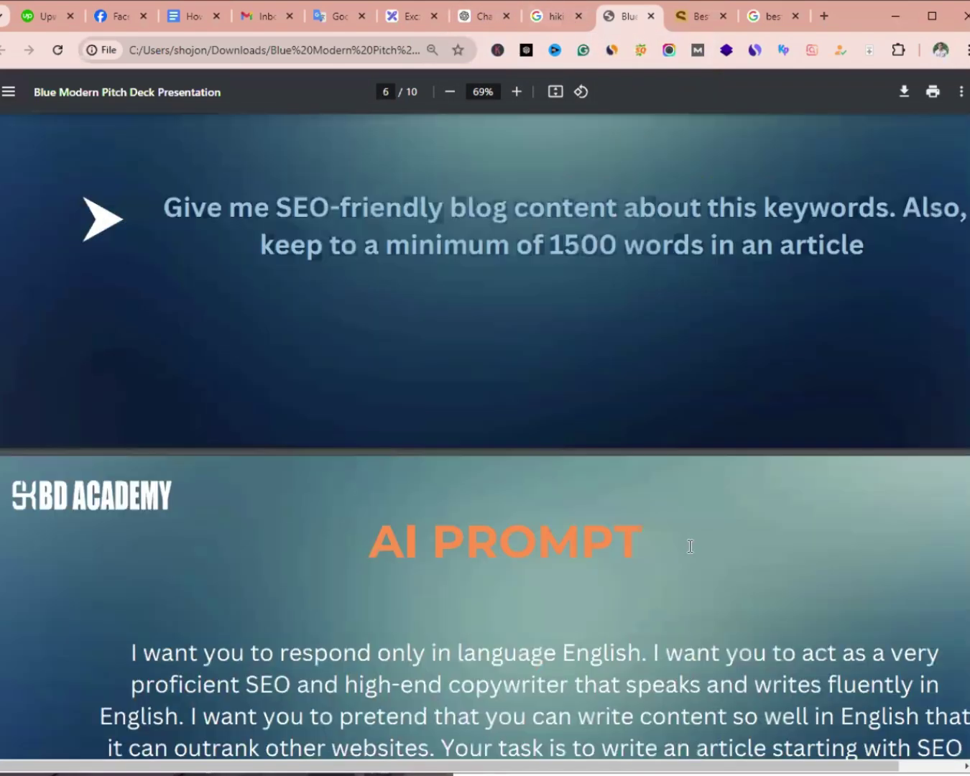
{"action": "scroll", "coordinate": [689, 547], "scroll_direction": "down", "scroll_amount": 7}
{"action": "scroll", "coordinate": [678, 515], "scroll_direction": "up", "scroll_amount": 4}
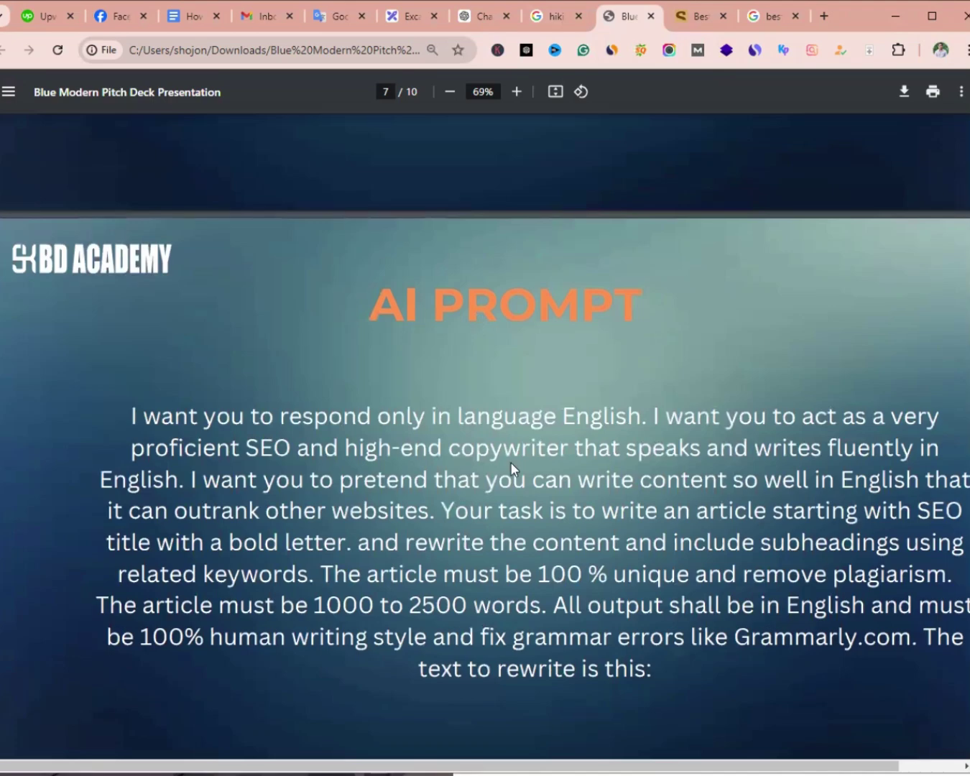
{"action": "scroll", "coordinate": [586, 477], "scroll_direction": "up", "scroll_amount": 8}
{"action": "scroll", "coordinate": [626, 502], "scroll_direction": "down", "scroll_amount": 5}
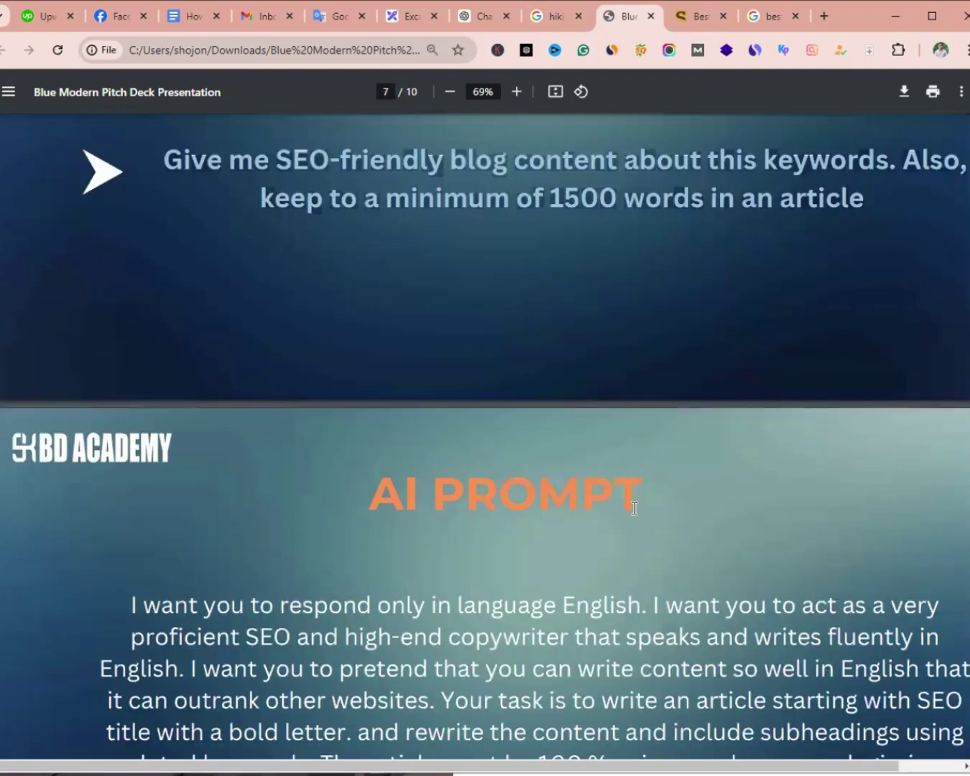
{"action": "scroll", "coordinate": [635, 508], "scroll_direction": "up", "scroll_amount": 2}
{"action": "scroll", "coordinate": [633, 507], "scroll_direction": "down", "scroll_amount": 4}
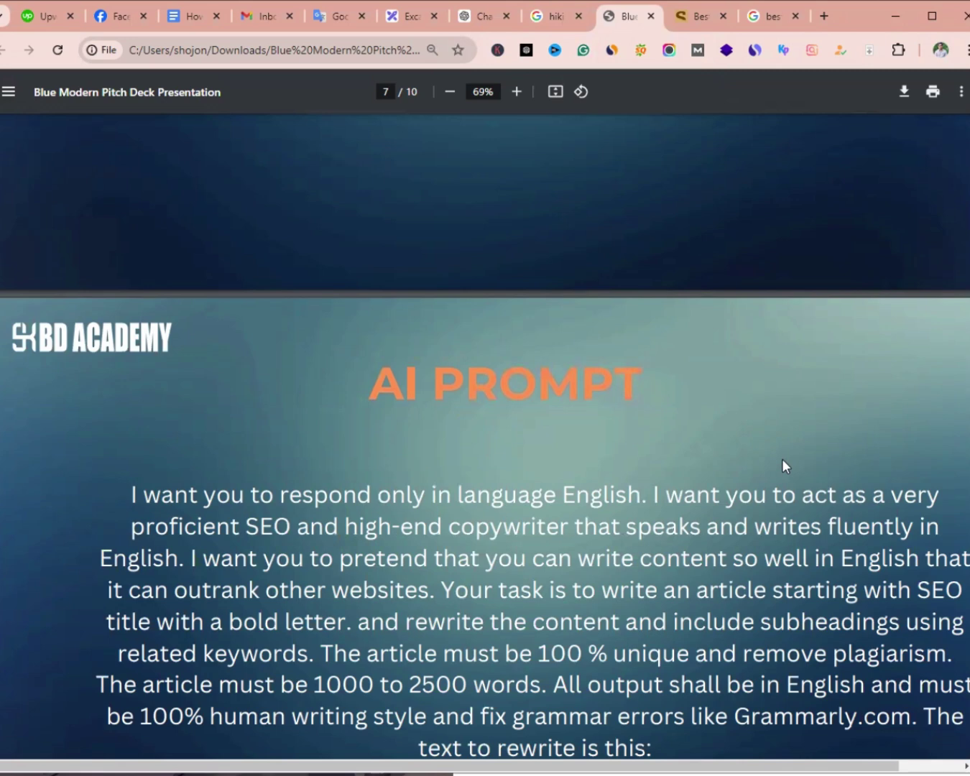
{"action": "scroll", "coordinate": [784, 460], "scroll_direction": "down", "scroll_amount": 1}
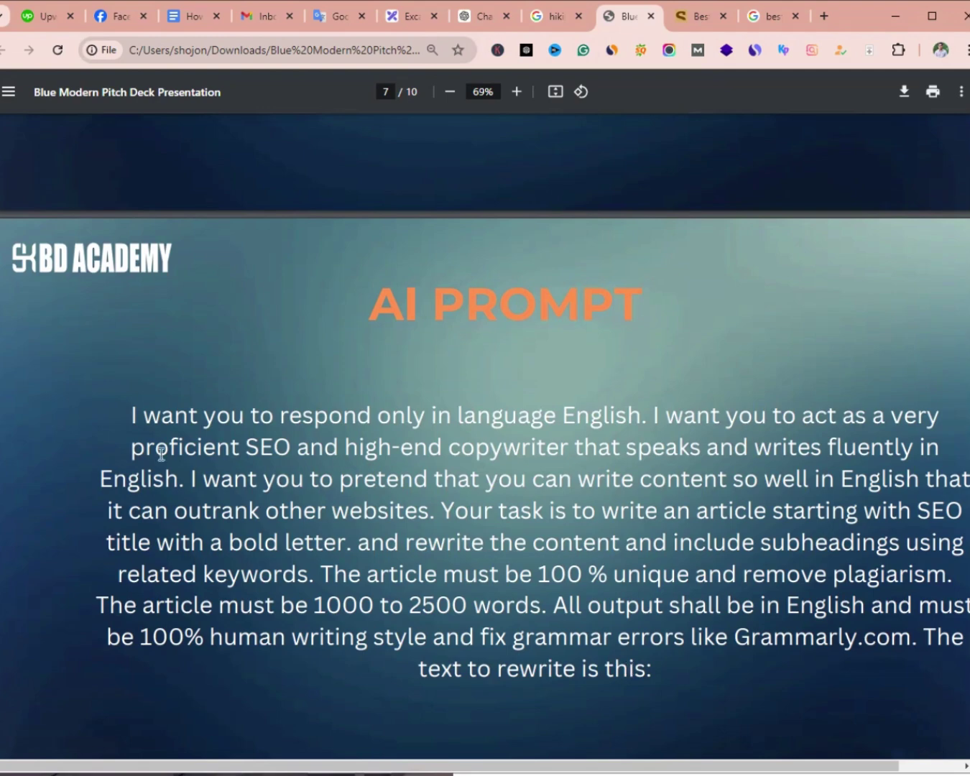
{"action": "left_click_drag", "start_coordinate": [133, 413], "coordinate": [664, 685]}
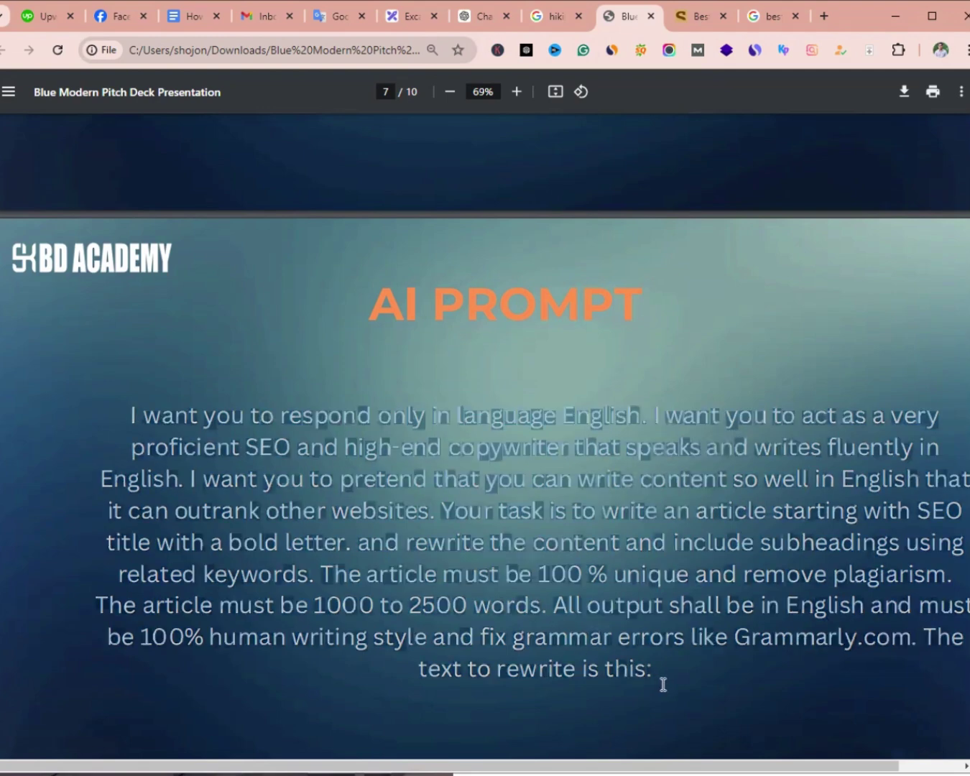
Step: Return to the ChatGPT hiking conversation and paste the copied rewriting prompt into the message box
{"action": "left_click", "coordinate": [480, 16]}
{"action": "scroll", "coordinate": [619, 551], "scroll_direction": "down", "scroll_amount": 5}
{"action": "scroll", "coordinate": [633, 568], "scroll_direction": "down", "scroll_amount": 15}
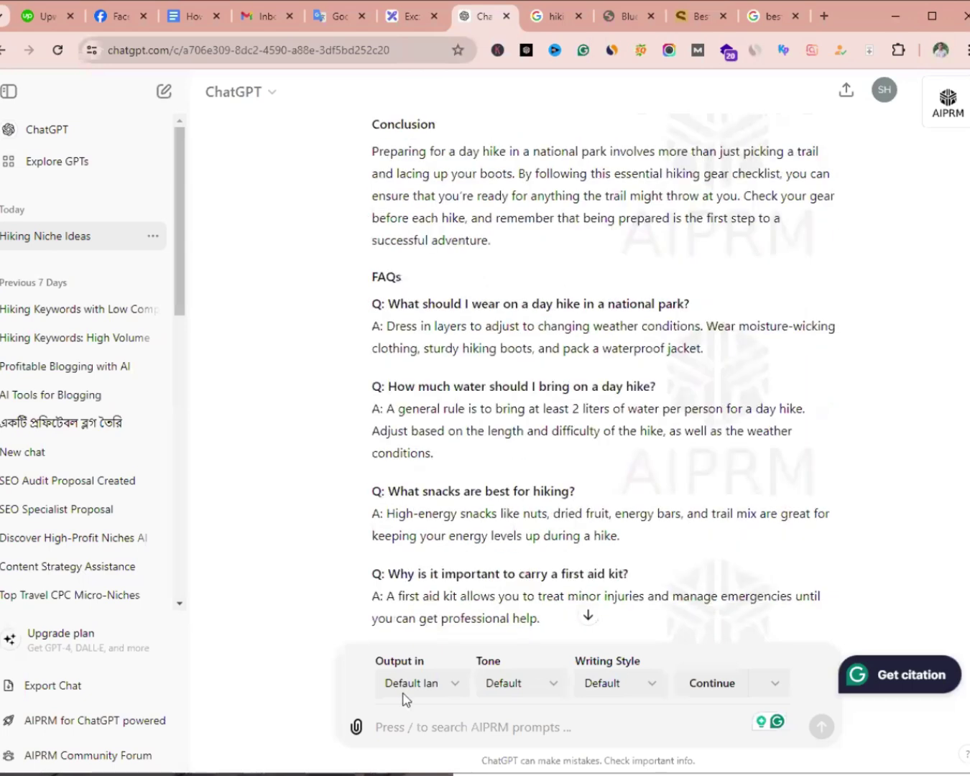
{"action": "key", "text": "ctrl+v"}
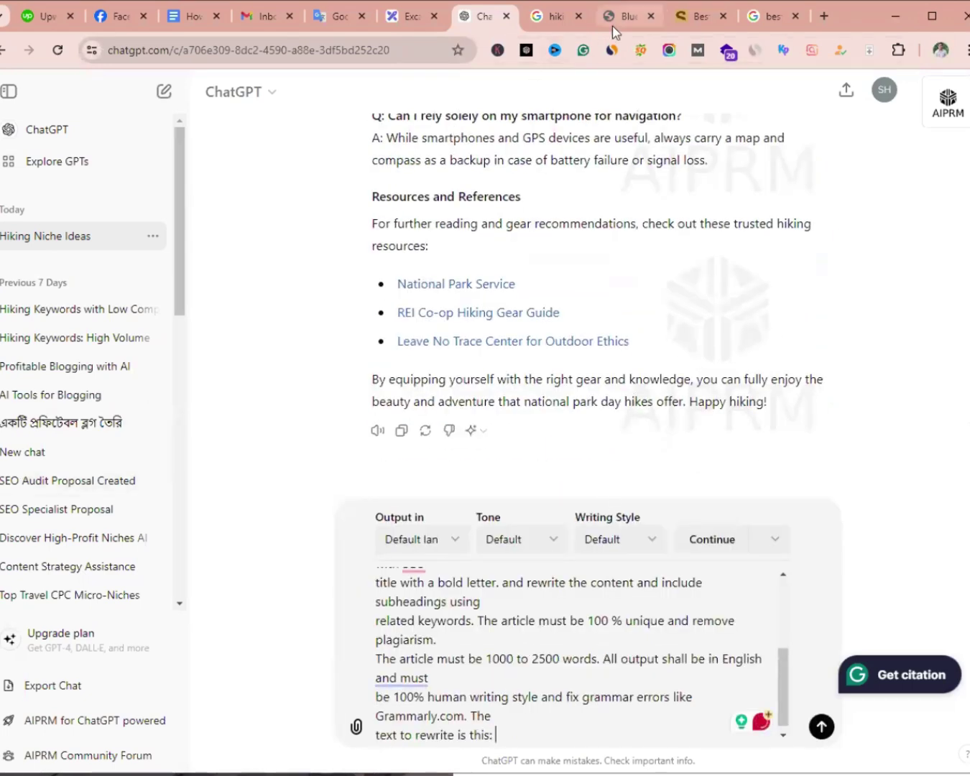
Step: Copy the generated article's text from the first introduction paragraph through the end of the Conclusion section
{"action": "scroll", "coordinate": [619, 346], "scroll_direction": "up", "scroll_amount": 5}
{"action": "scroll", "coordinate": [617, 361], "scroll_direction": "up", "scroll_amount": 12}
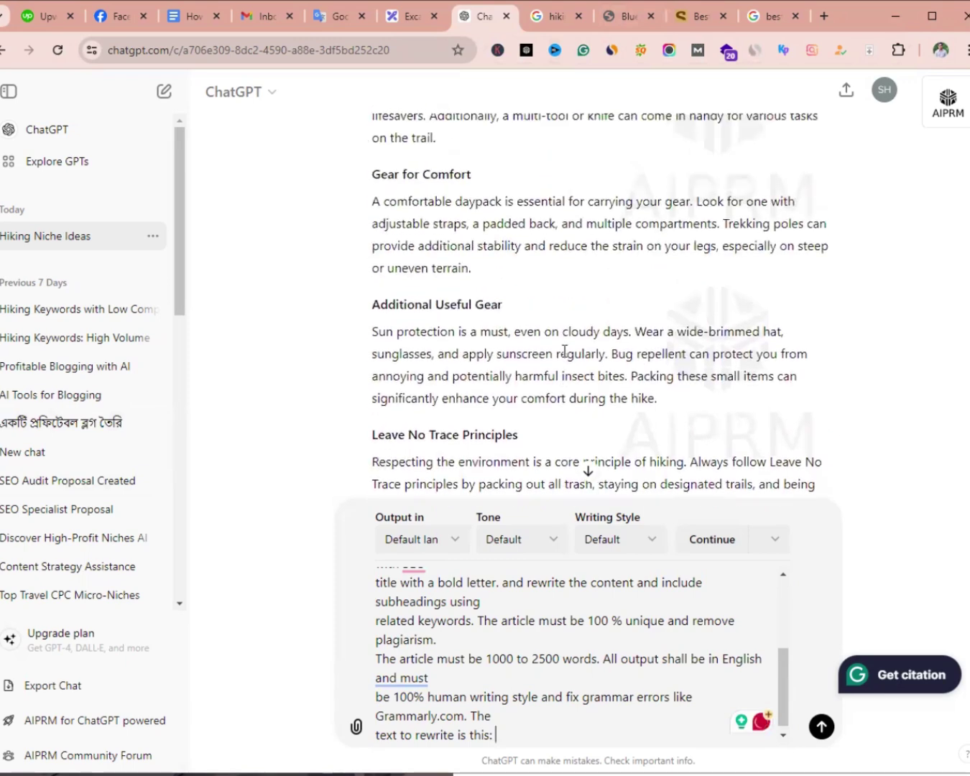
{"action": "scroll", "coordinate": [511, 344], "scroll_direction": "up", "scroll_amount": 7}
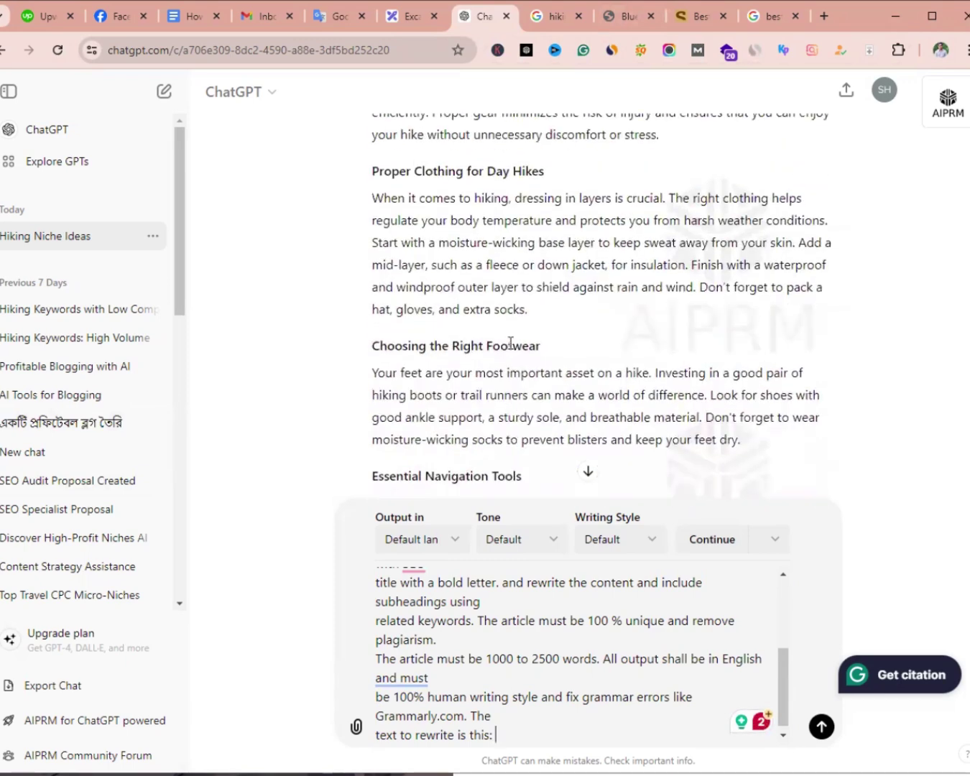
{"action": "scroll", "coordinate": [510, 344], "scroll_direction": "up", "scroll_amount": 3}
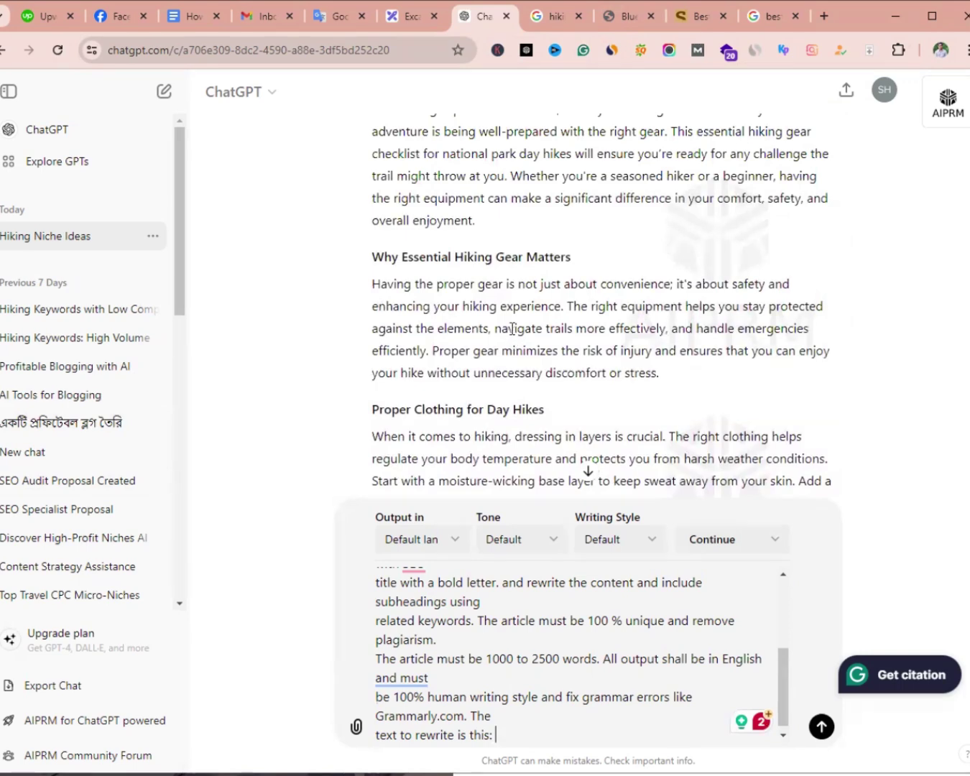
{"action": "scroll", "coordinate": [518, 326], "scroll_direction": "up", "scroll_amount": 2}
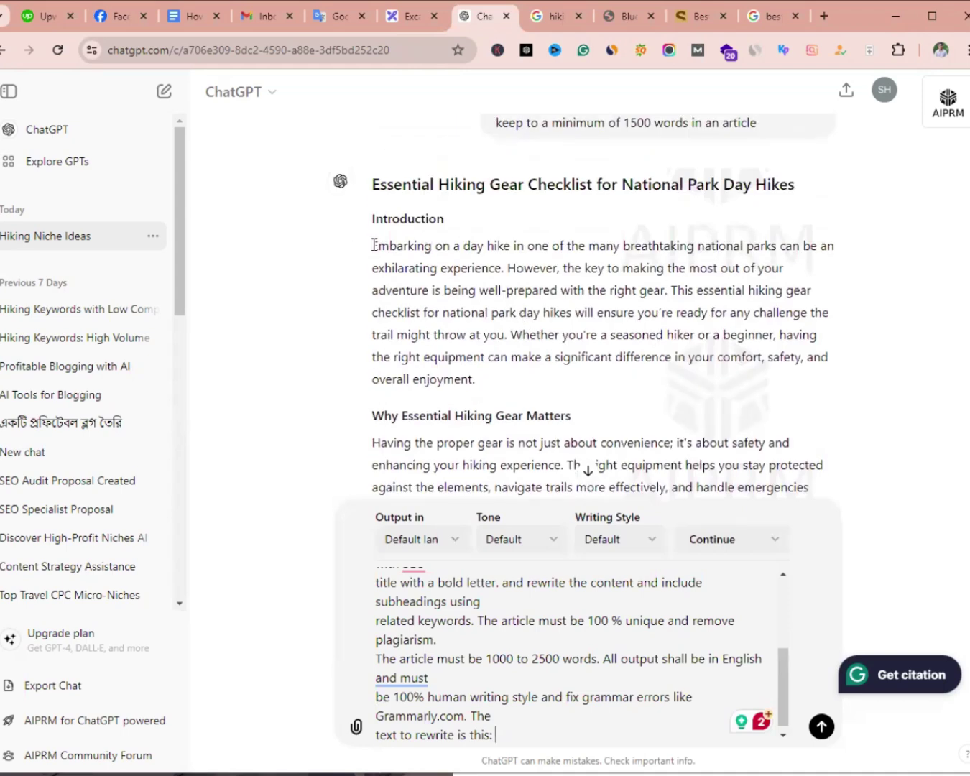
{"action": "left_click_drag", "start_coordinate": [373, 244], "coordinate": [509, 341]}
{"action": "scroll", "coordinate": [624, 383], "scroll_direction": "down", "scroll_amount": 15}
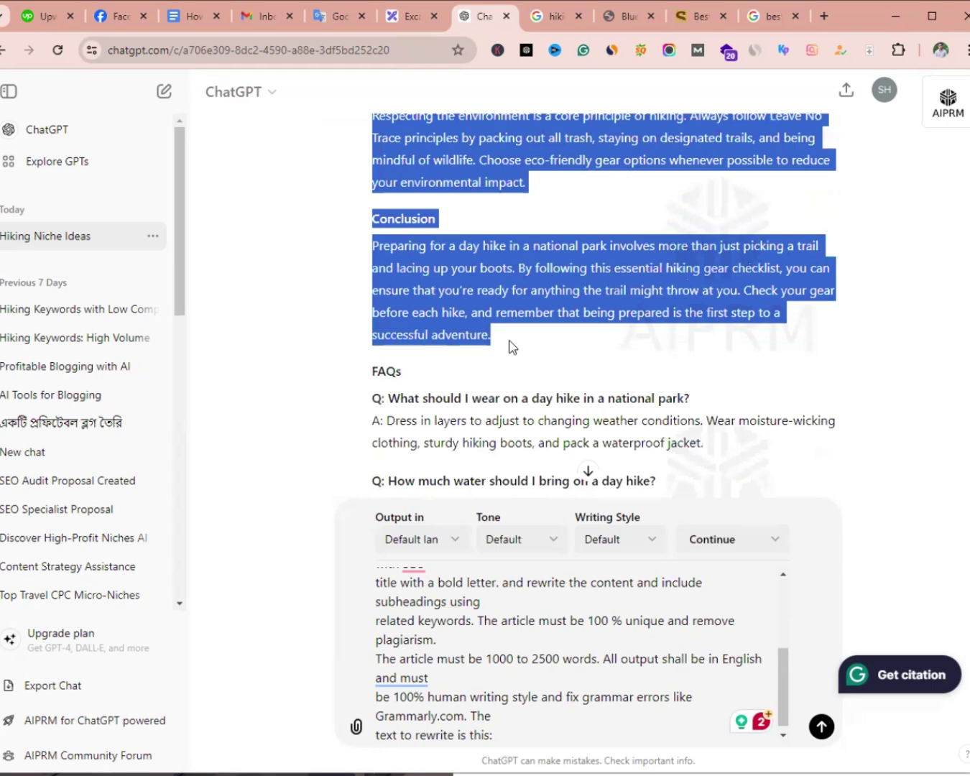
Step: Paste the copied article in parentheses after "The text to rewrite is this:" and submit the prompt
{"action": "left_click", "coordinate": [546, 695]}
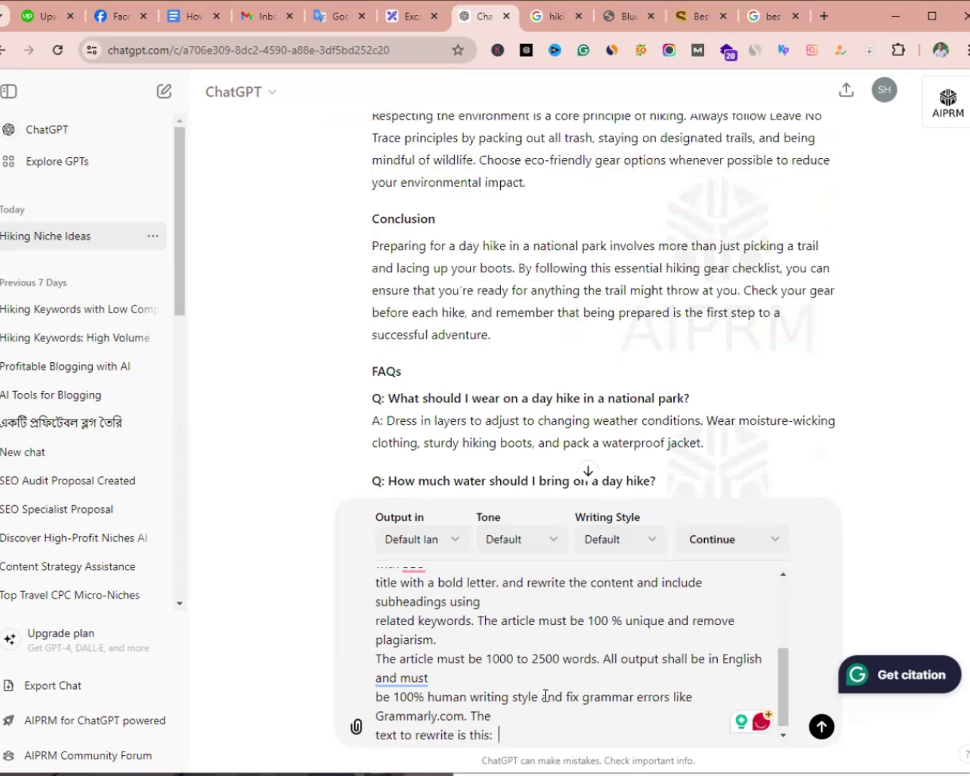
{"action": "type", "text": "("}
{"action": "key", "text": "ctrl+v"}
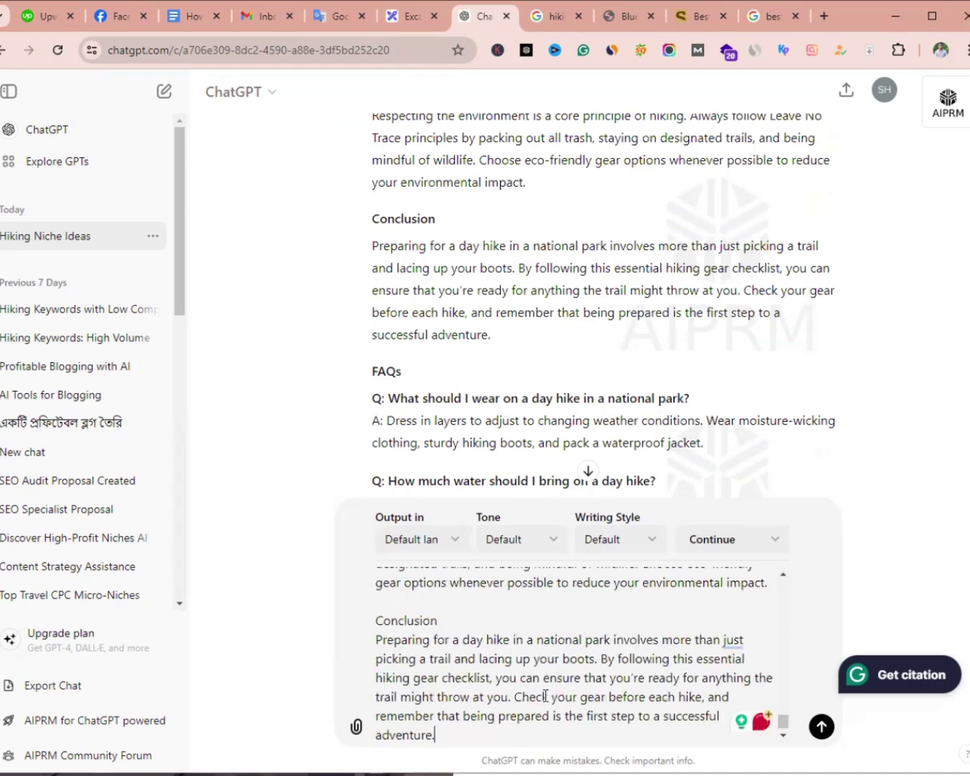
{"action": "type", "text": ")"}
{"action": "key", "text": "Return"}
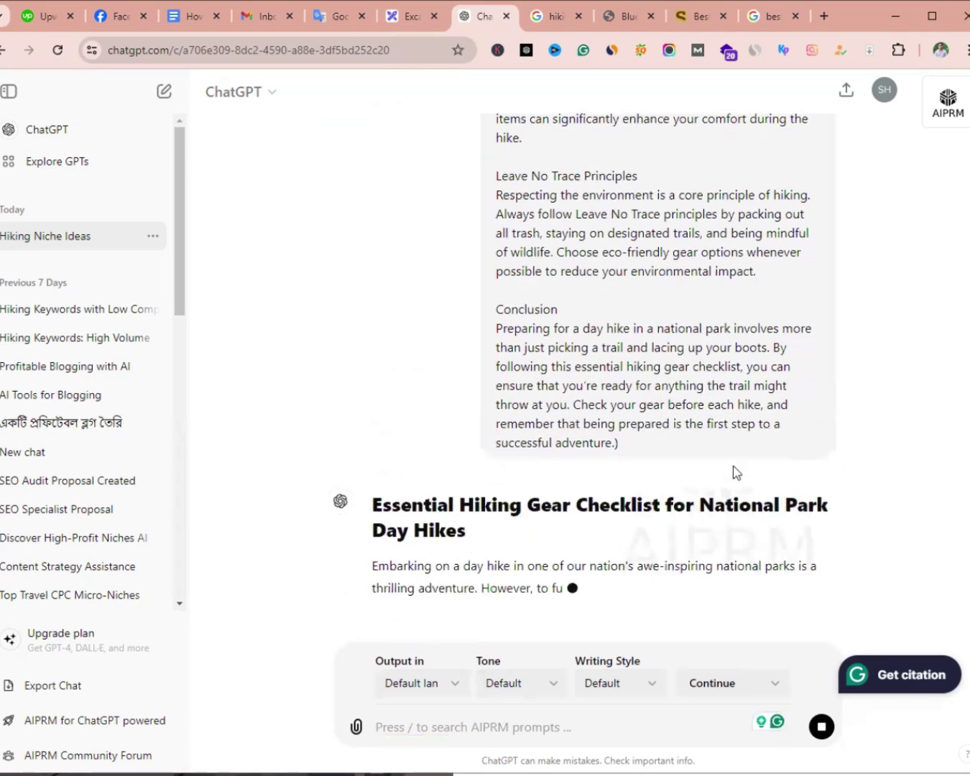
Step: Check the submitted rewriting prompt and read the beginning of the rewritten hiking gear article
{"action": "scroll", "coordinate": [722, 510], "scroll_direction": "up", "scroll_amount": 15}
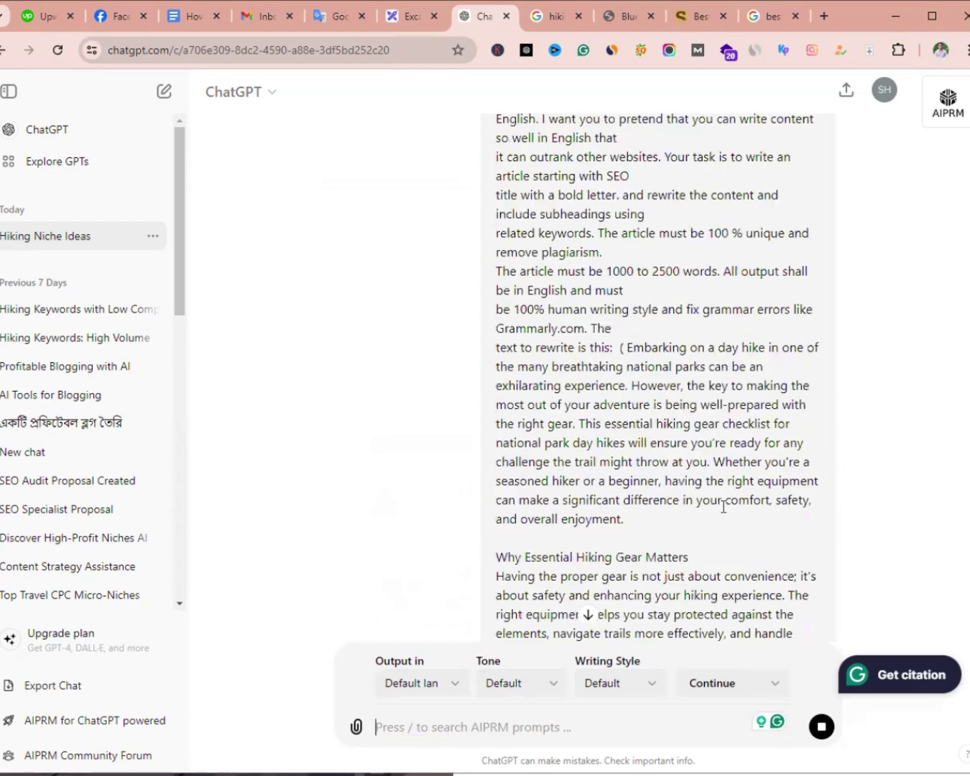
{"action": "scroll", "coordinate": [725, 506], "scroll_direction": "up", "scroll_amount": 2}
{"action": "scroll", "coordinate": [724, 506], "scroll_direction": "down", "scroll_amount": 15}
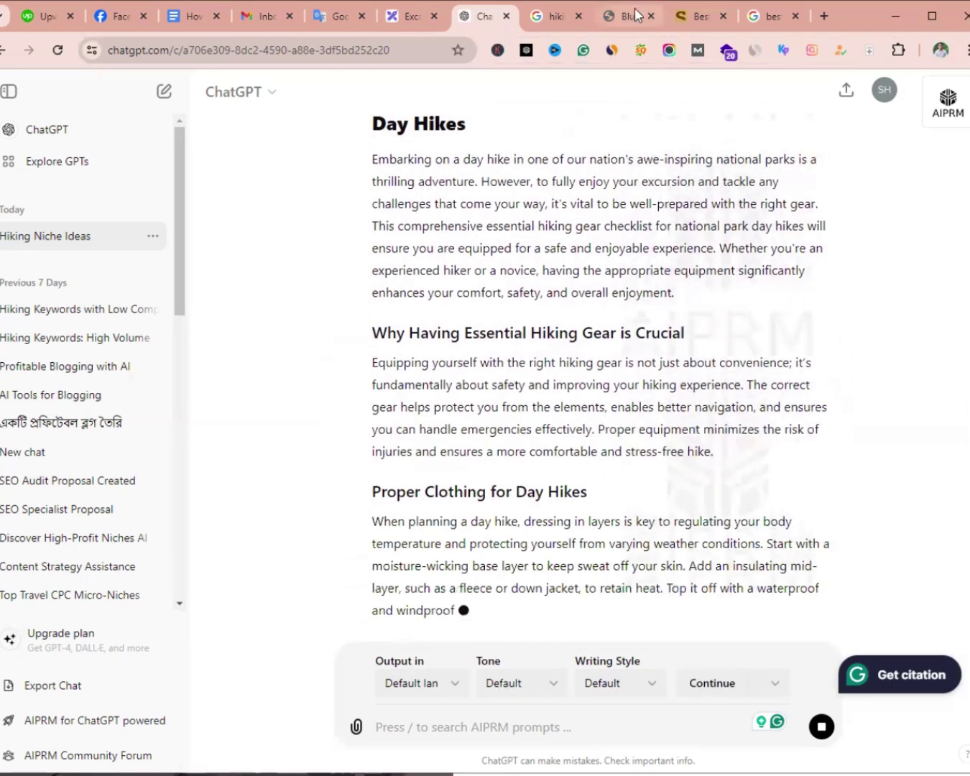
Step: Go back to the presentation and compare the Before Blogging and Recent Blogging slides
{"action": "left_click", "coordinate": [636, 16]}
{"action": "scroll", "coordinate": [687, 411], "scroll_direction": "up", "scroll_amount": 10}
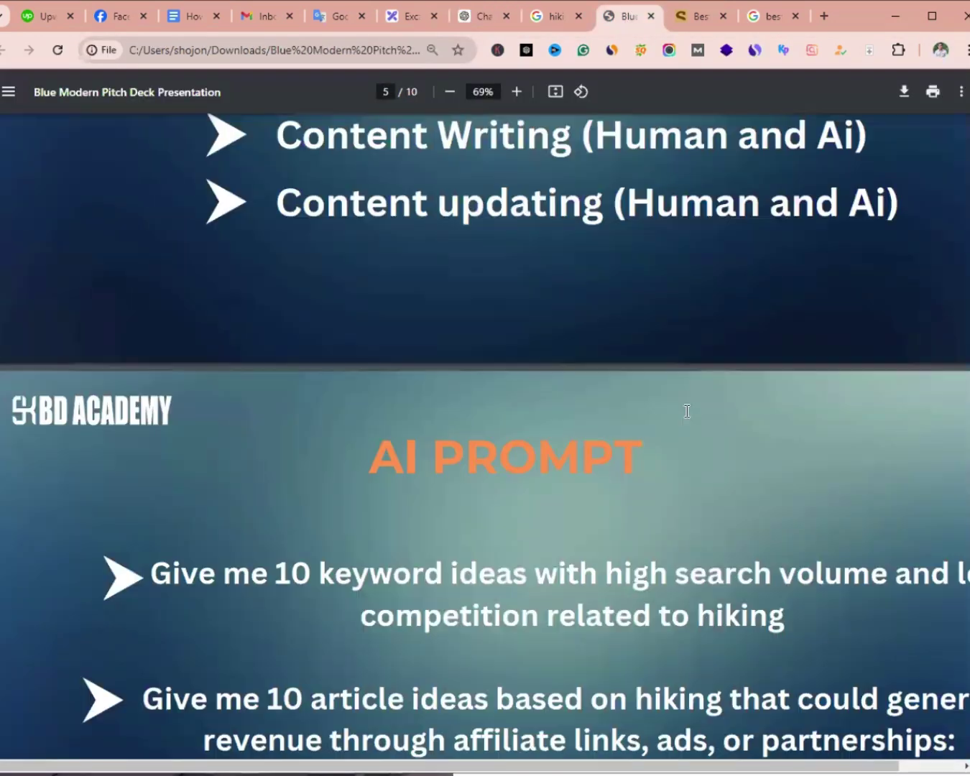
{"action": "scroll", "coordinate": [687, 411], "scroll_direction": "up", "scroll_amount": 10}
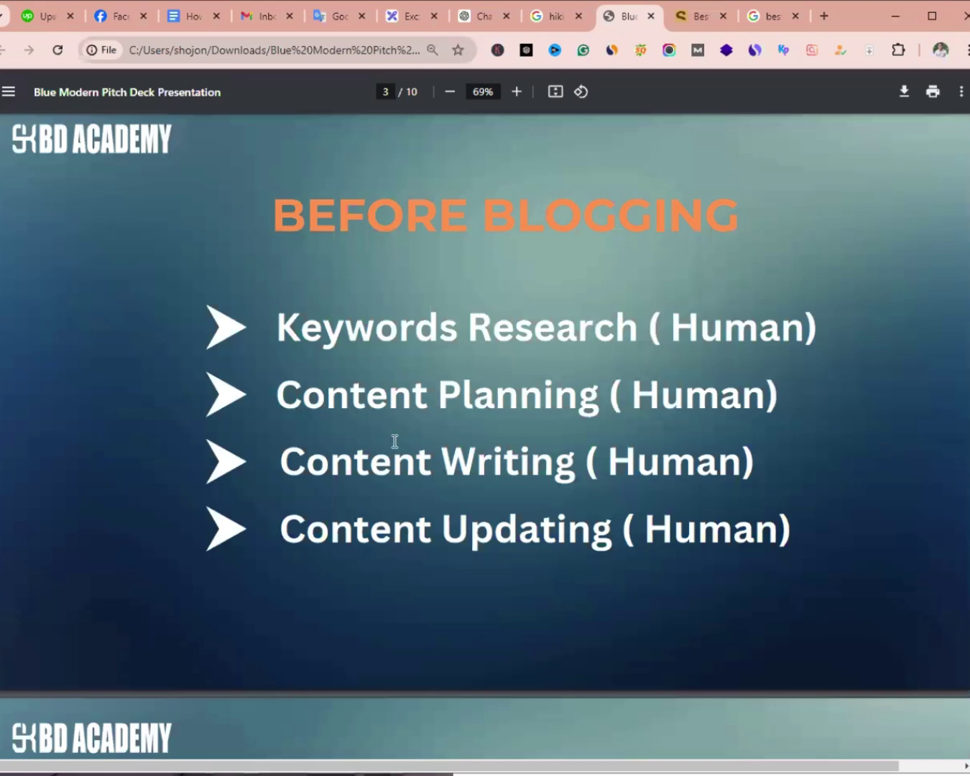
{"action": "scroll", "coordinate": [394, 442], "scroll_direction": "up", "scroll_amount": 2}
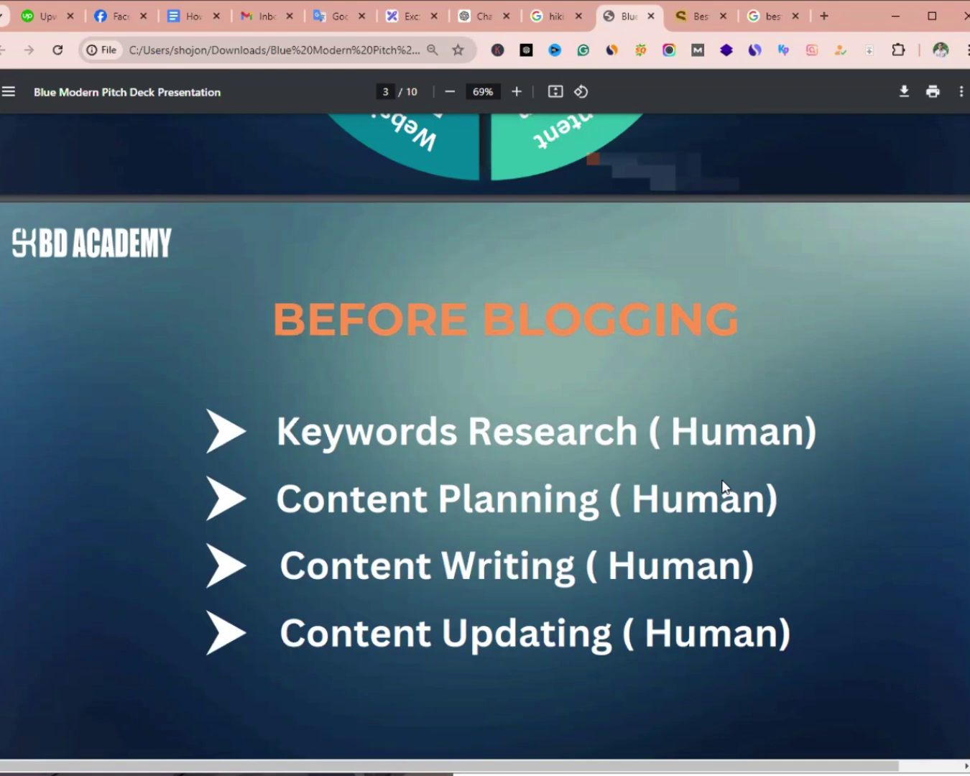
{"action": "scroll", "coordinate": [721, 480], "scroll_direction": "down", "scroll_amount": 10}
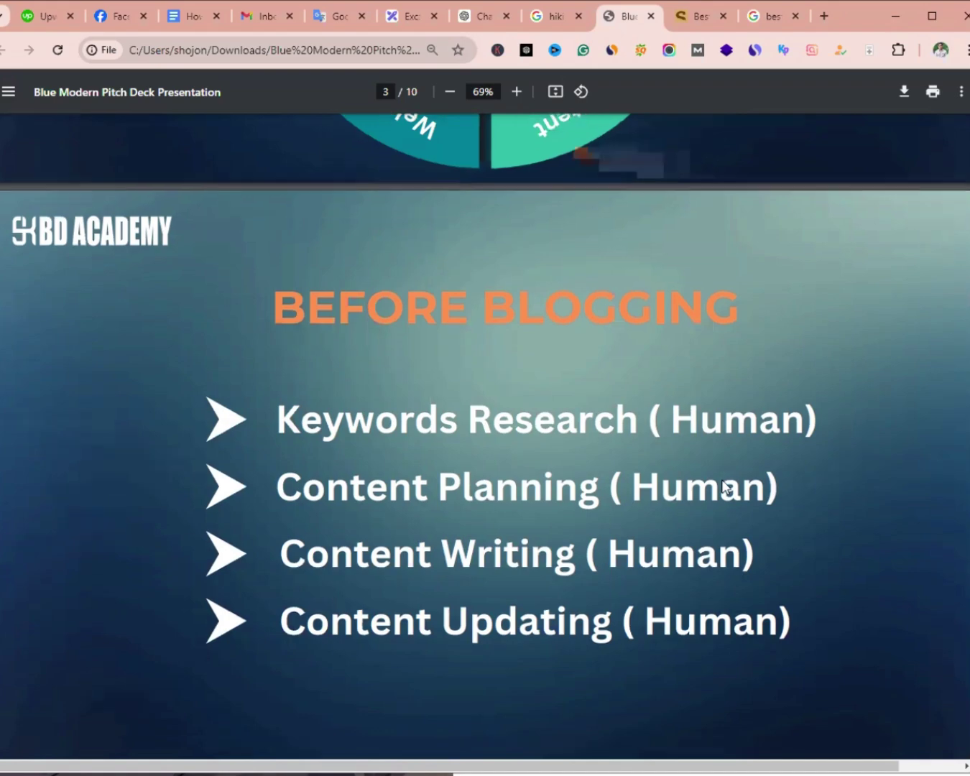
{"action": "scroll", "coordinate": [706, 516], "scroll_direction": "up", "scroll_amount": 20}
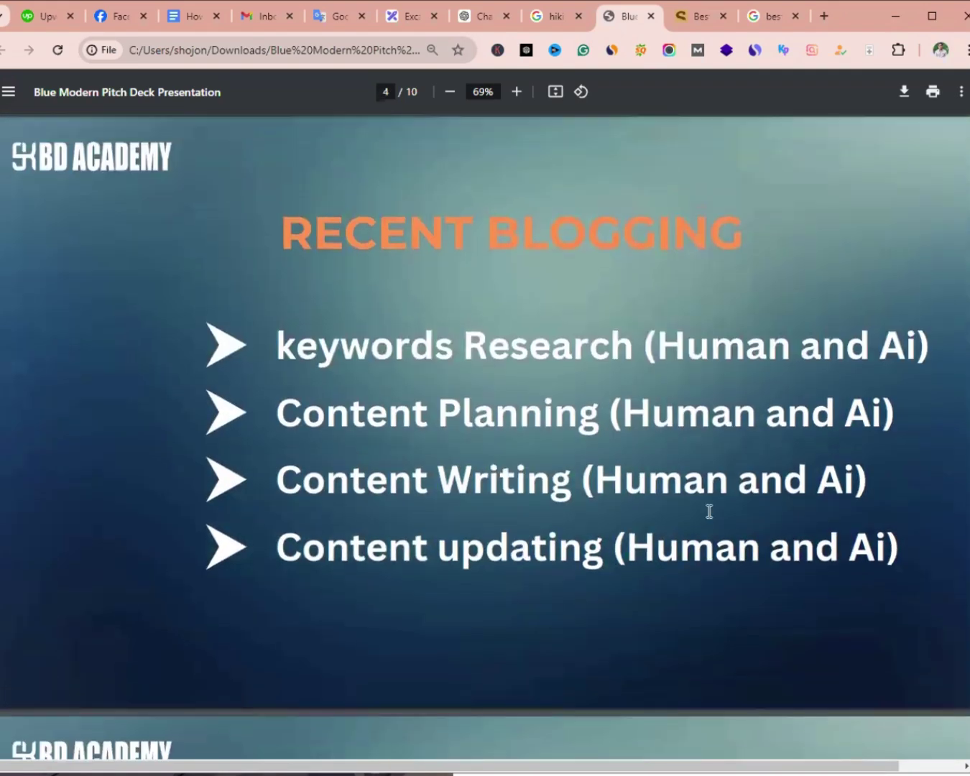
{"action": "scroll", "coordinate": [710, 518], "scroll_direction": "down", "scroll_amount": 20}
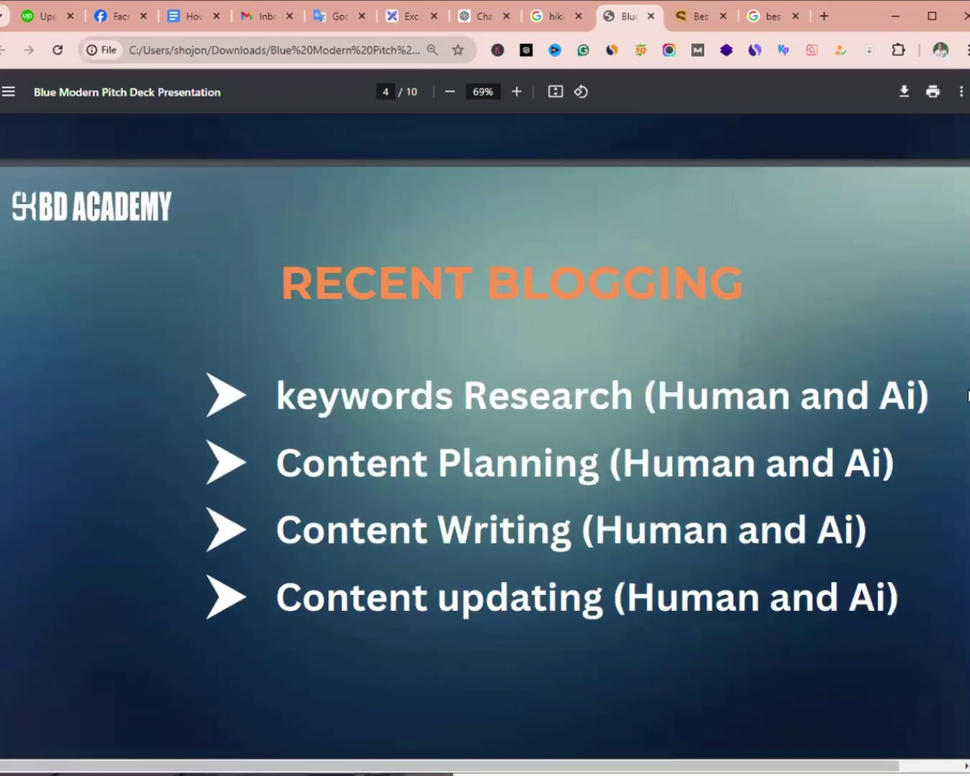
Step: Advance through the presentation to the quote slide and the closing Thank You slide
{"action": "left_click_drag", "start_coordinate": [968, 396], "coordinate": [968, 589]}
{"action": "scroll", "coordinate": [788, 592], "scroll_direction": "down", "scroll_amount": 9}
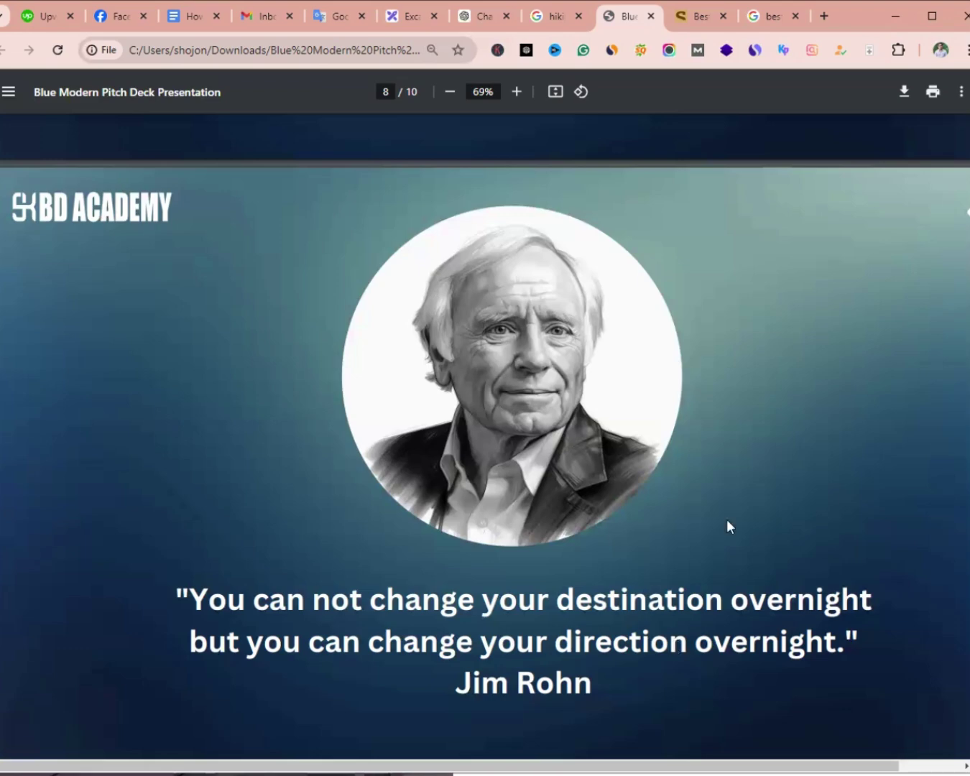
{"action": "scroll", "coordinate": [728, 522], "scroll_direction": "down", "scroll_amount": 8}
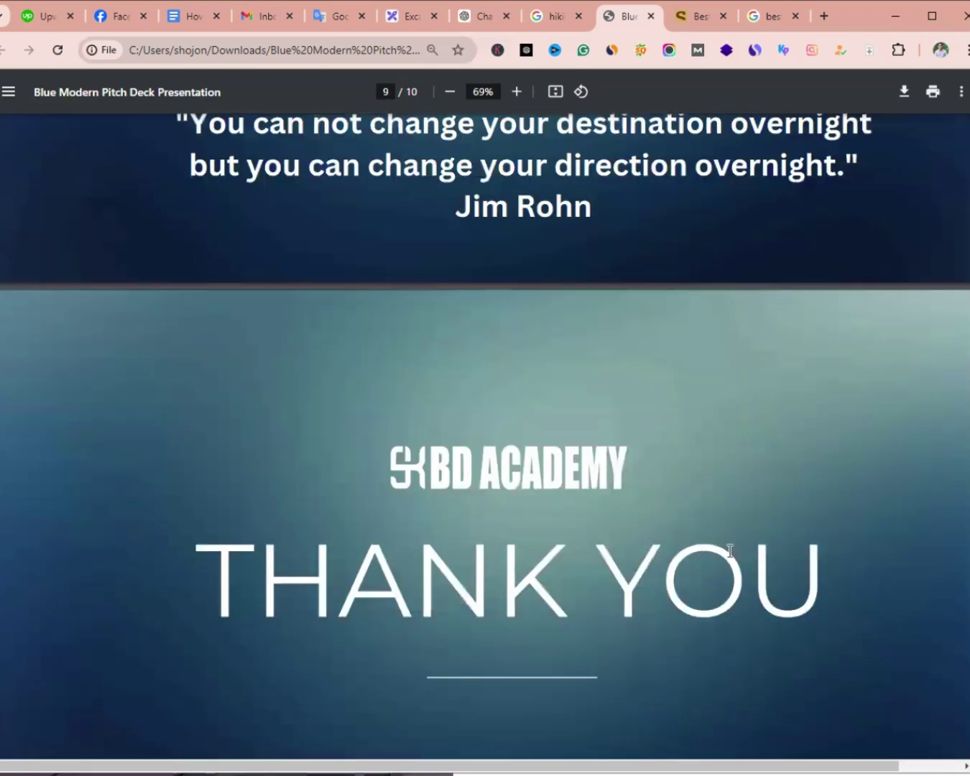